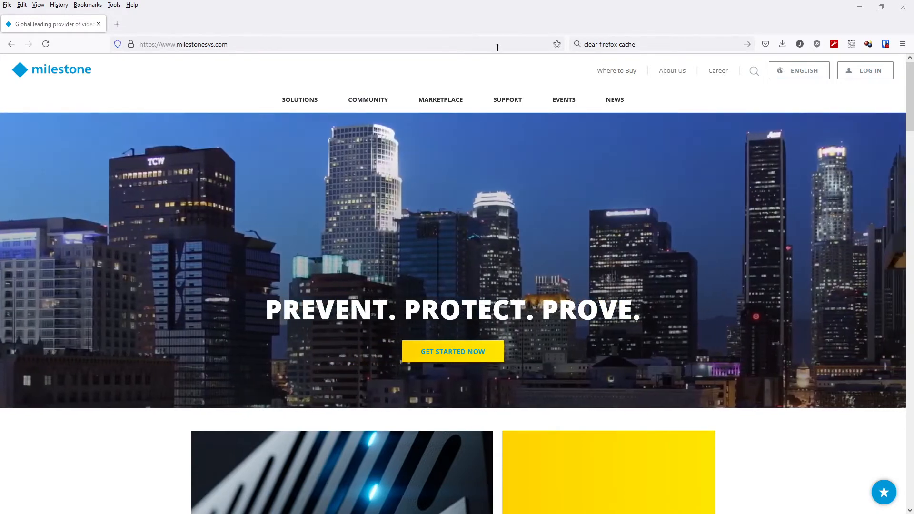
- Open the XProtect Server Calculator from Milestone's support resources and log in with the prefilled credentials
mouse_move(508, 100)
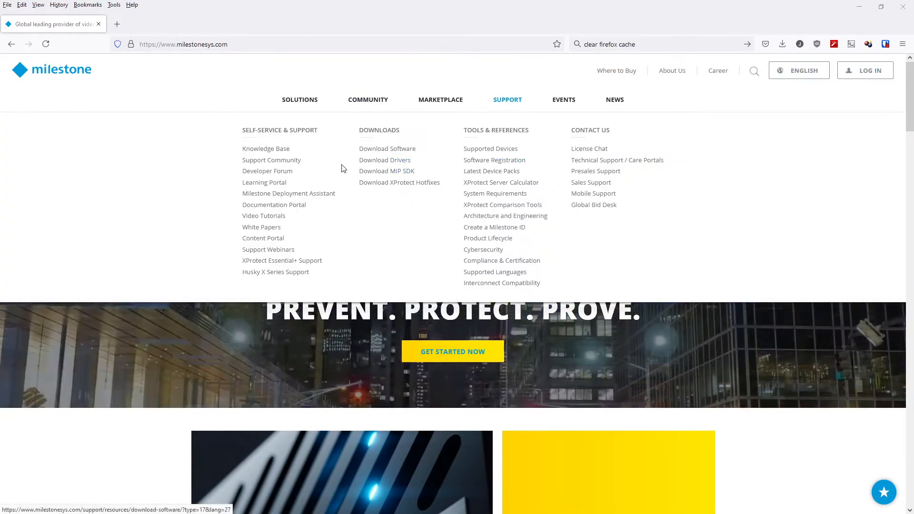
click(491, 184)
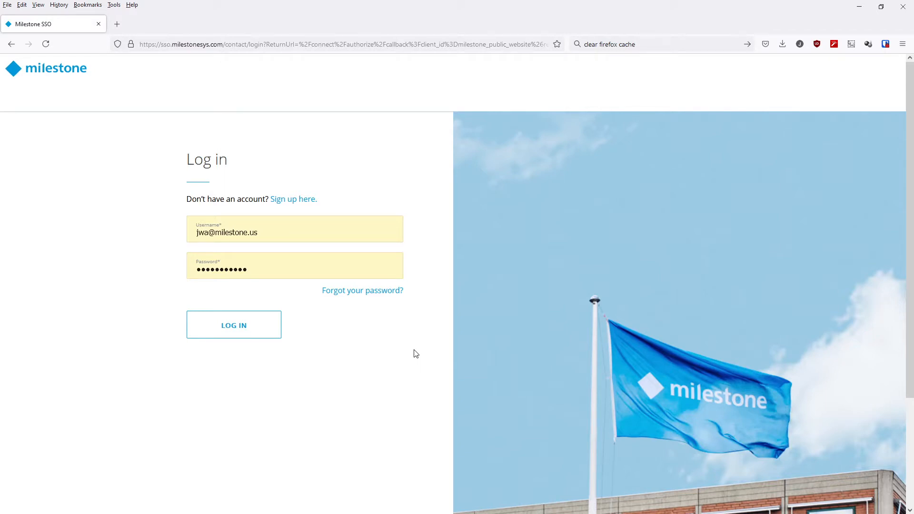
click(246, 328)
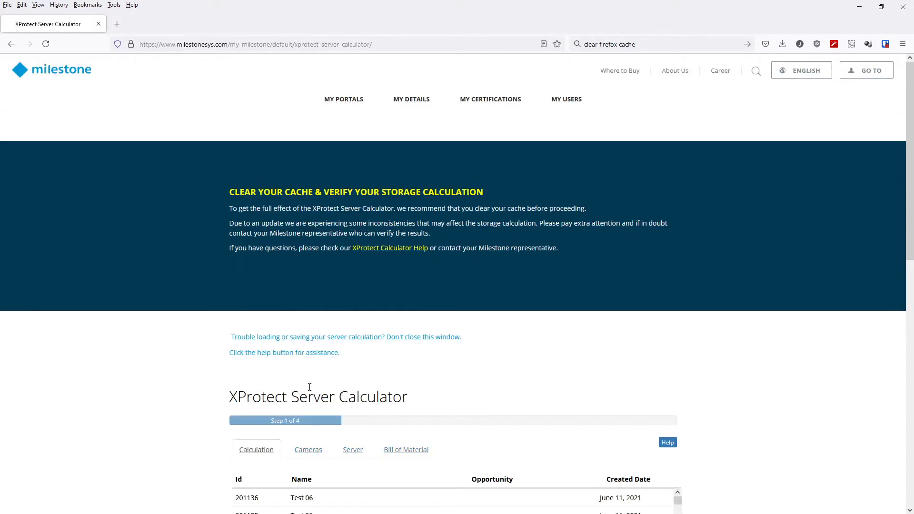
- Open the calculator's help and review the camera details guidance on codec, resolution and image complexity
scroll(180, 371, down, 5)
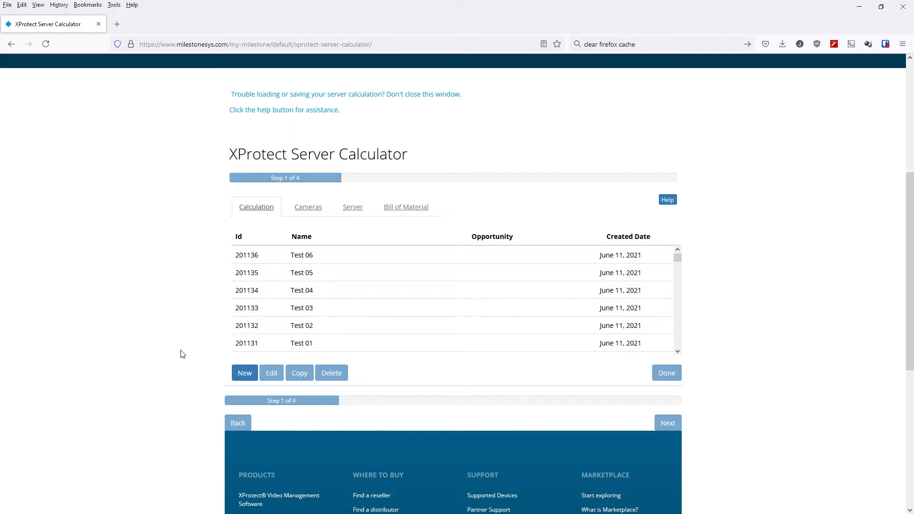
click(668, 199)
click(666, 199)
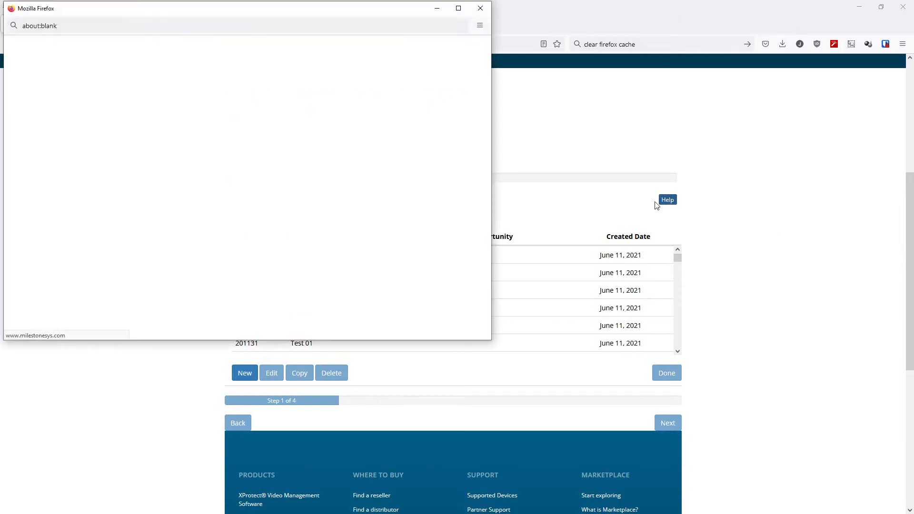
scroll(270, 156, down, 5)
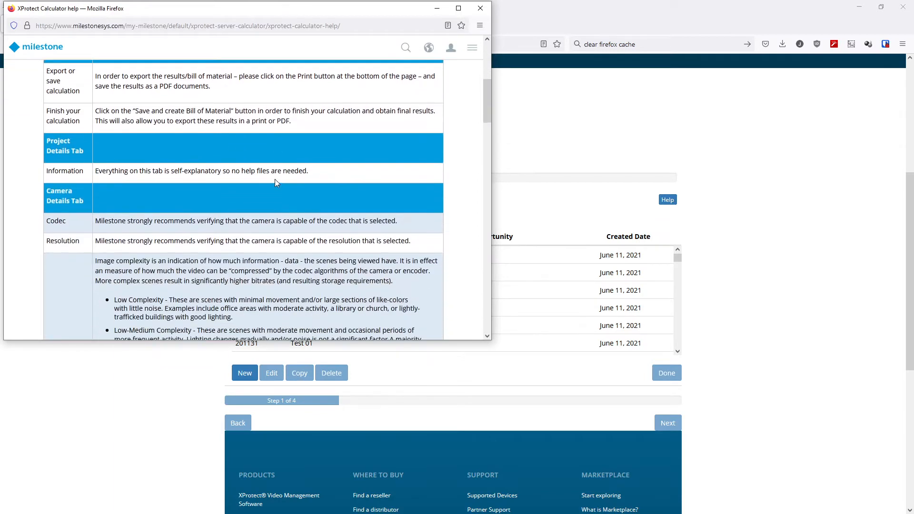
scroll(275, 179, down, 2)
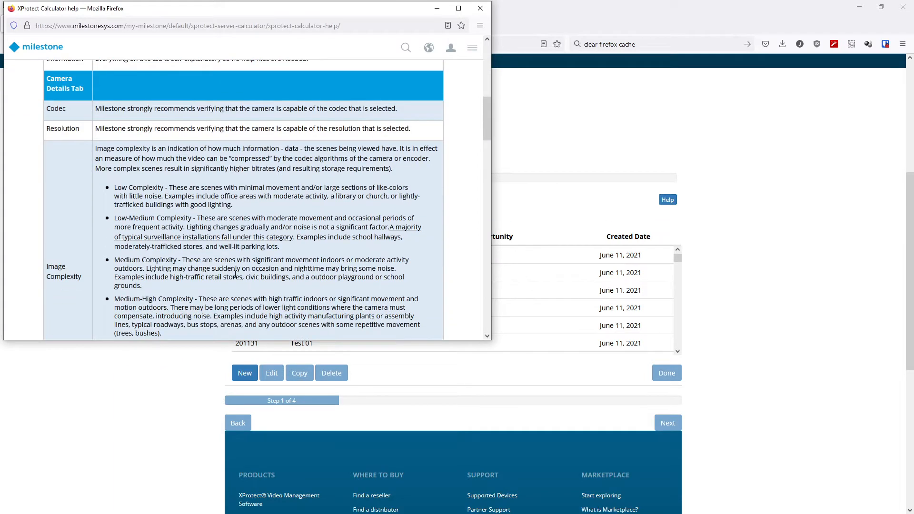
scroll(235, 275, up, 10)
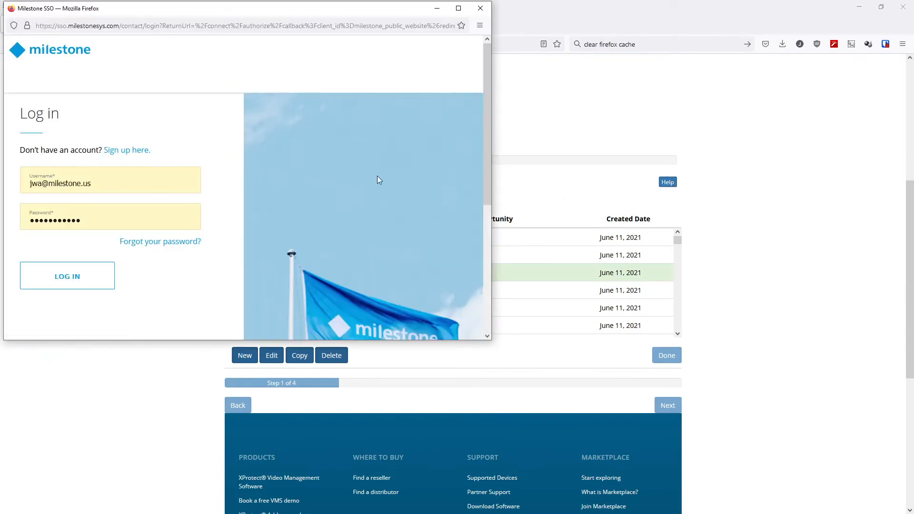
- Log in again through the help window to renew the session, and close the help
click(86, 277)
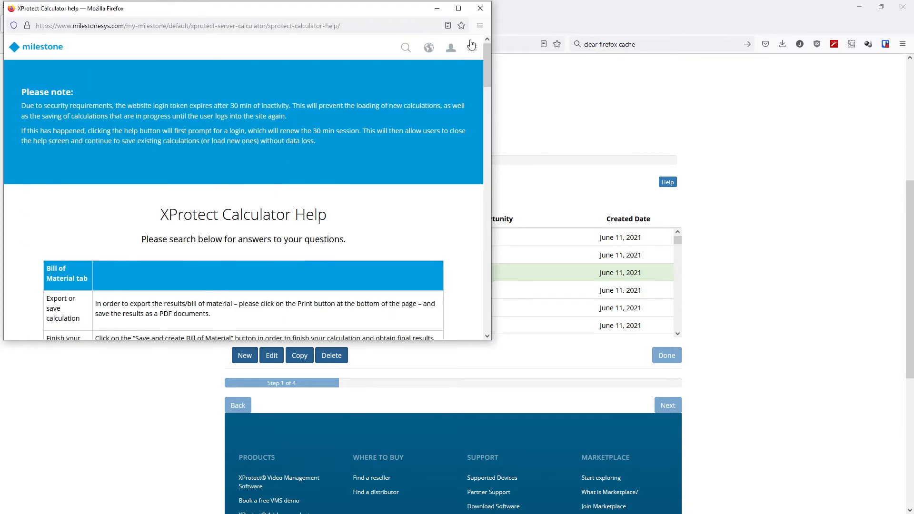
click(485, 7)
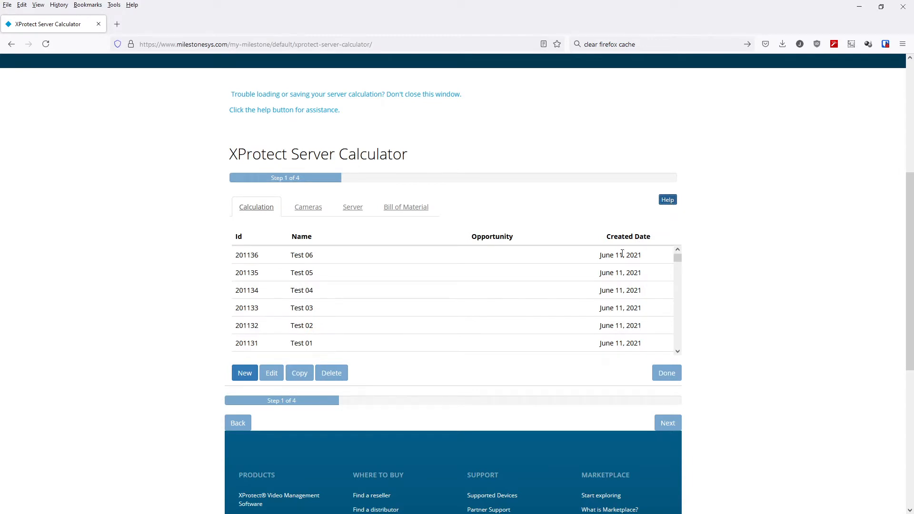
- Create a new calculation named "Full Server" without an opportunity and continue to the cameras stage
click(245, 373)
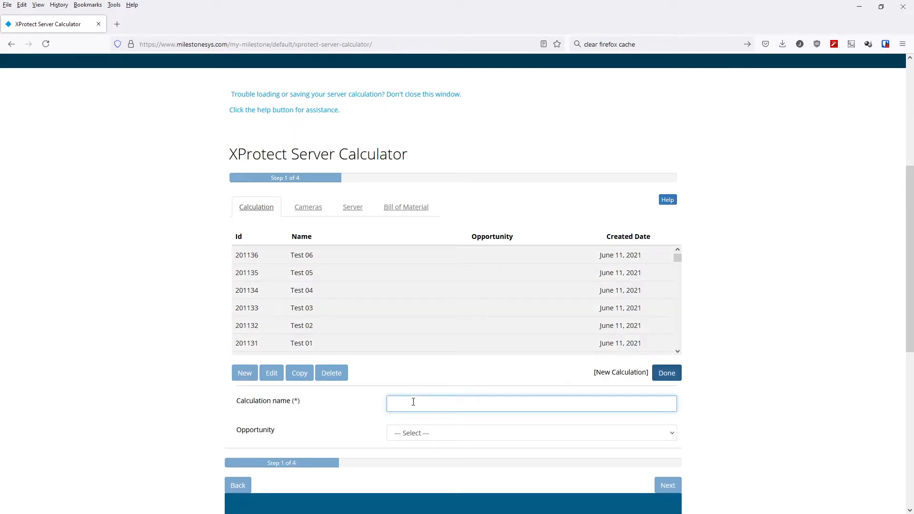
text(Full Server)
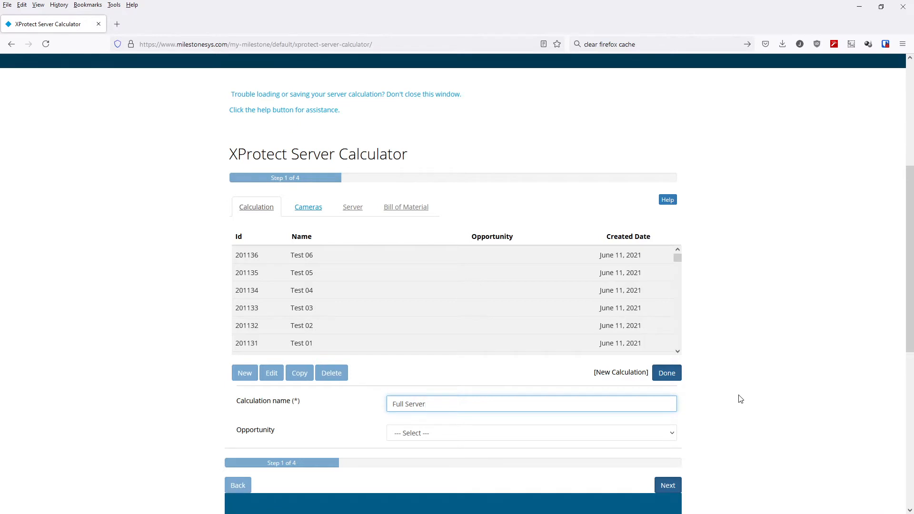
scroll(741, 399, down, 1)
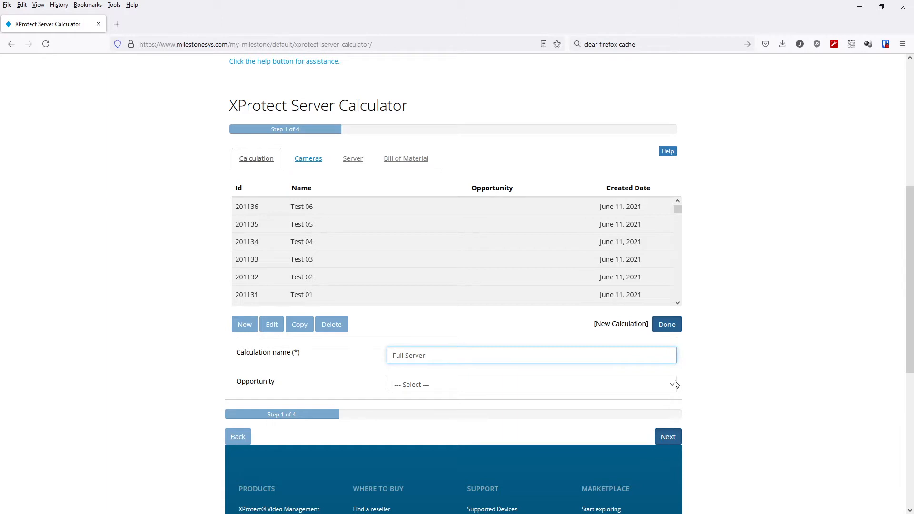
click(668, 436)
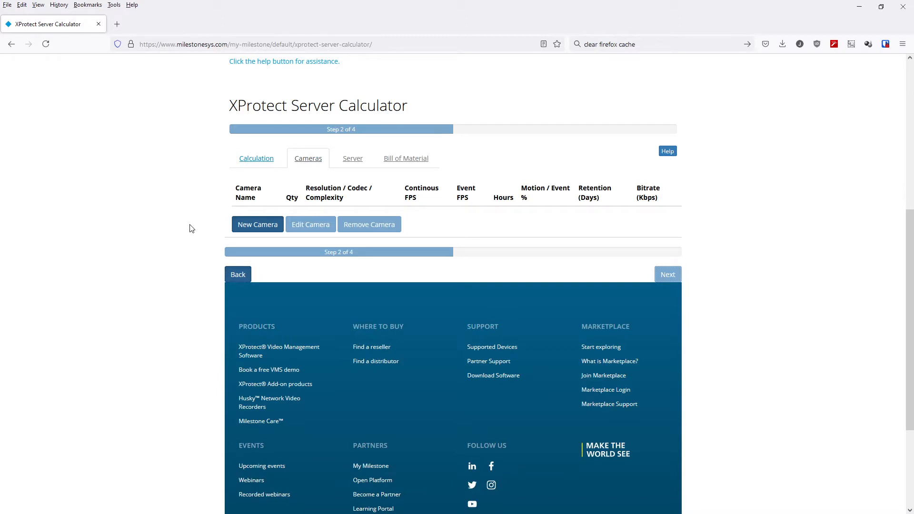
- Start a new camera entry named "Camera 1" with a quantity of 12
click(251, 227)
double_click(426, 255)
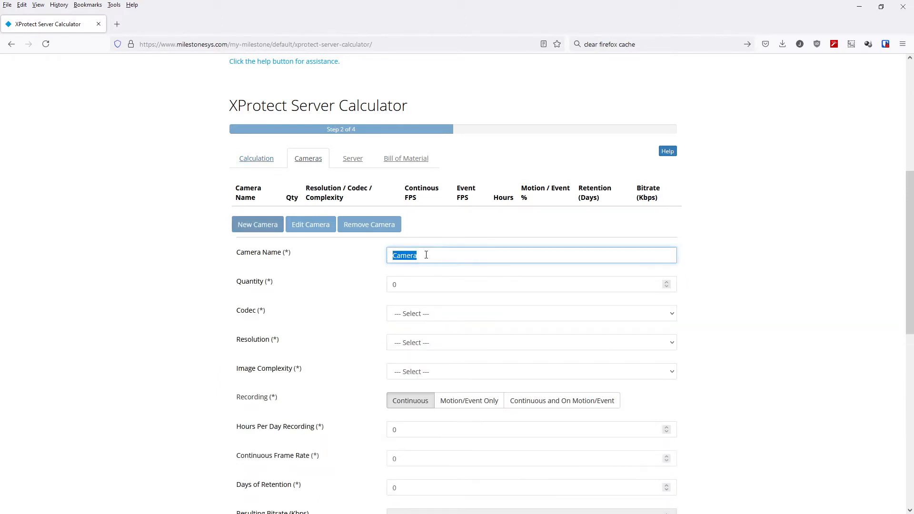
text(Camera 1)
double_click(408, 284)
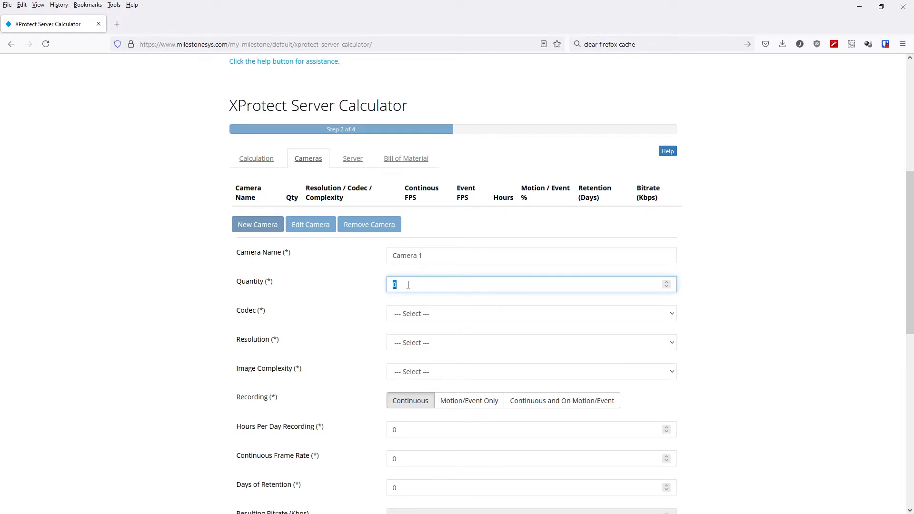
text(12)
- Set Camera 1's codec to h.264, resolution to HD1080 (1920x1080) and image complexity to Medium-Low (Typical)
click(424, 314)
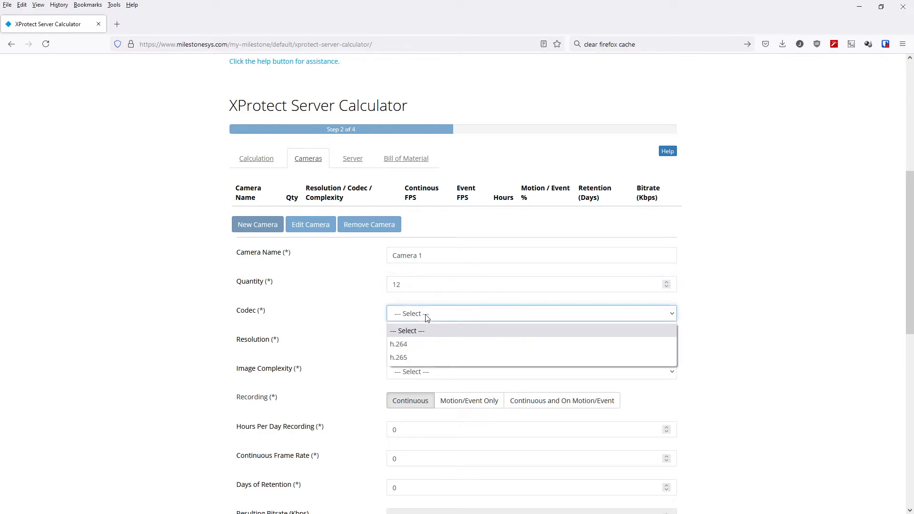
click(414, 345)
click(416, 345)
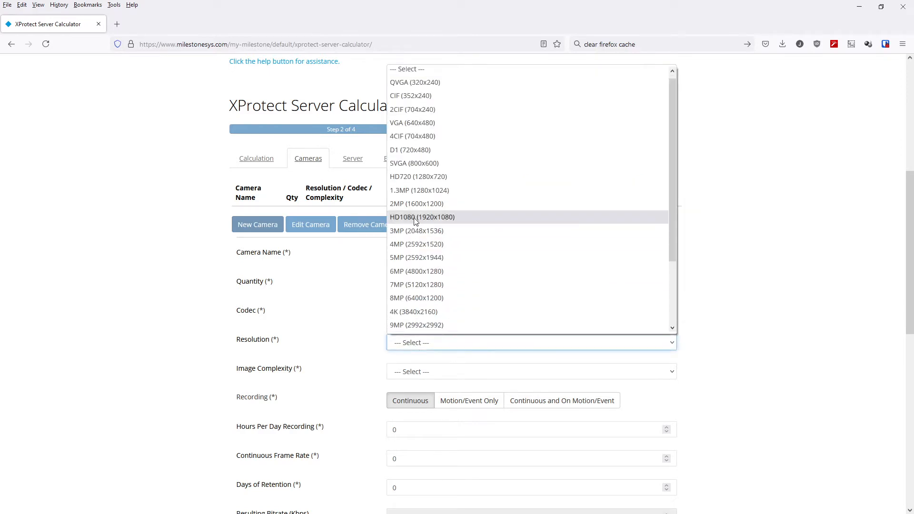
click(417, 217)
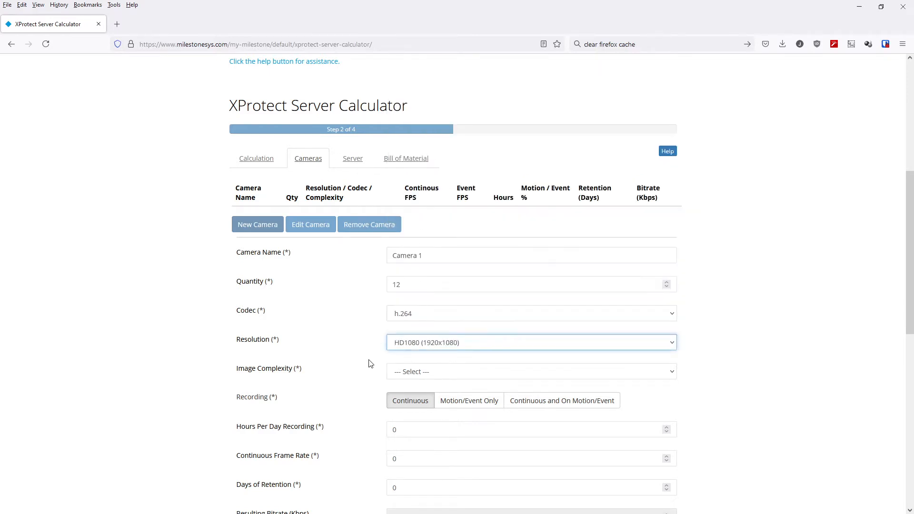
click(404, 376)
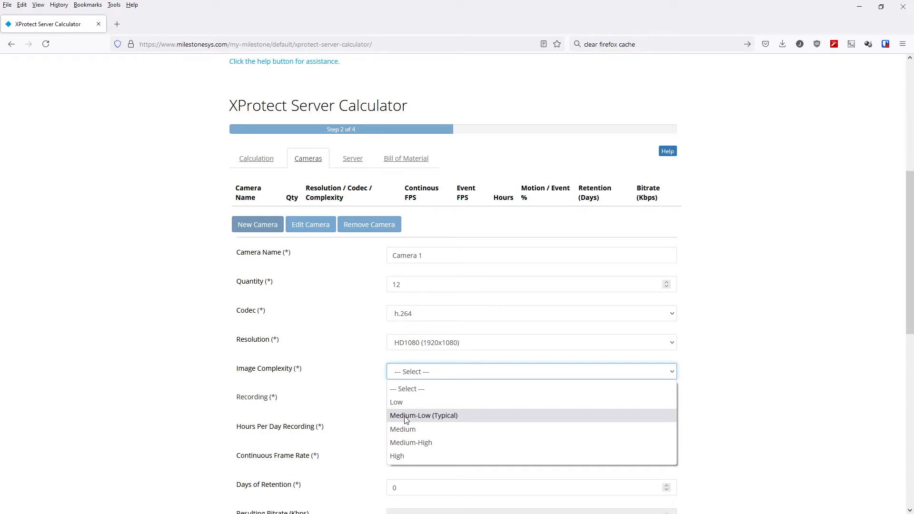
click(441, 419)
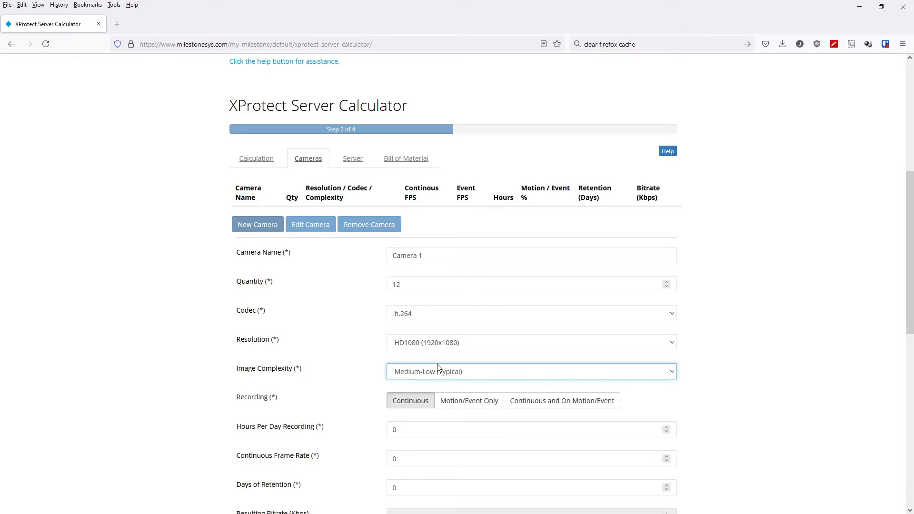
- Review the available image complexity levels for Camera 1 without changing the selection
click(434, 376)
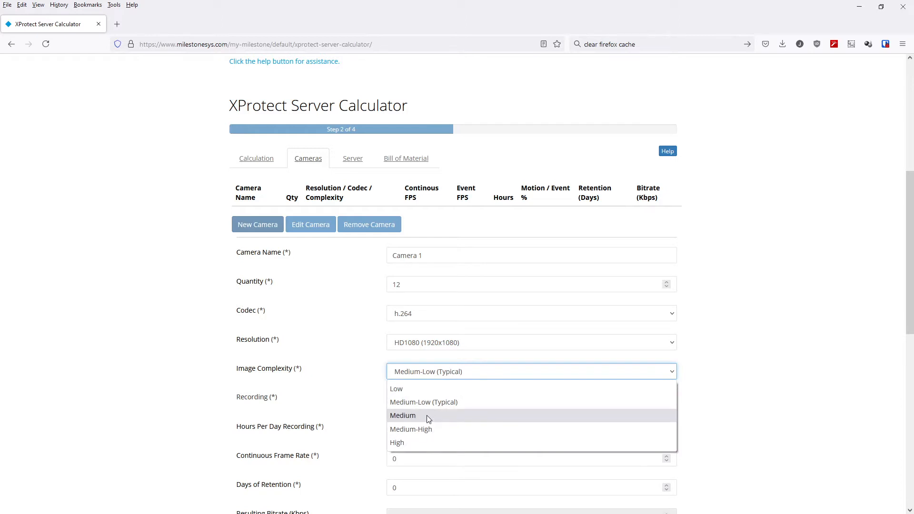
click(368, 377)
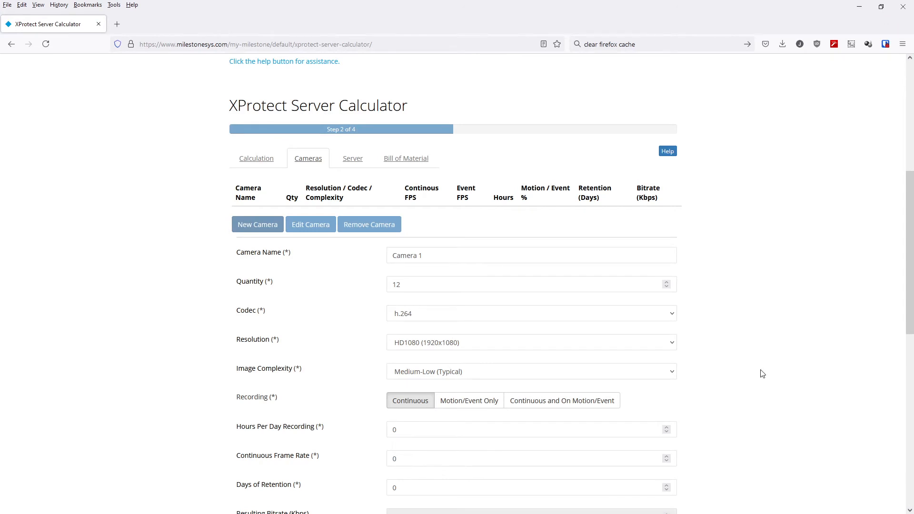
click(671, 374)
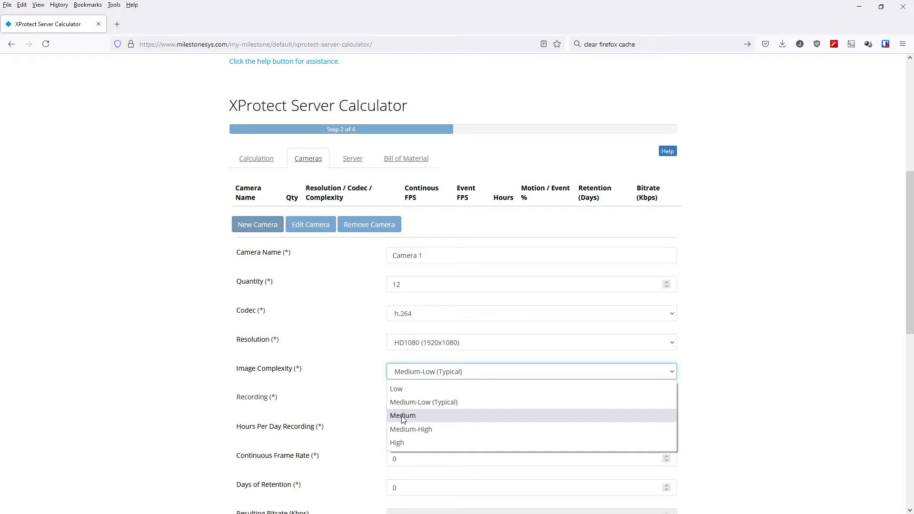
click(728, 386)
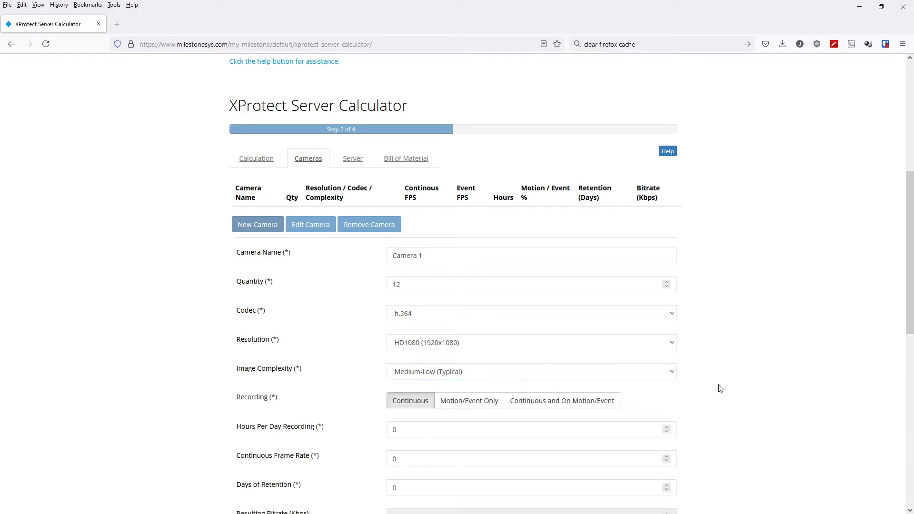
click(480, 376)
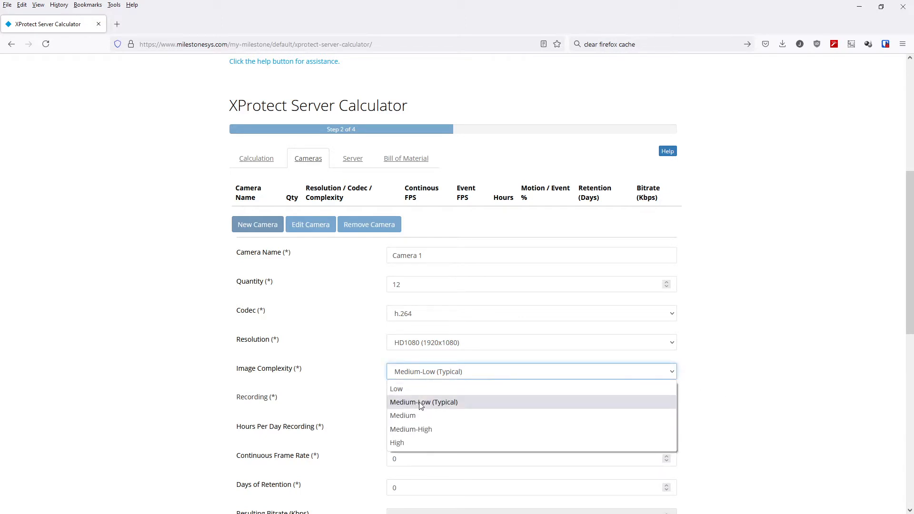
click(754, 385)
- Set Camera 1 to record Continuous and On Motion/Event for 24 hours per day
scroll(753, 385, down, 3)
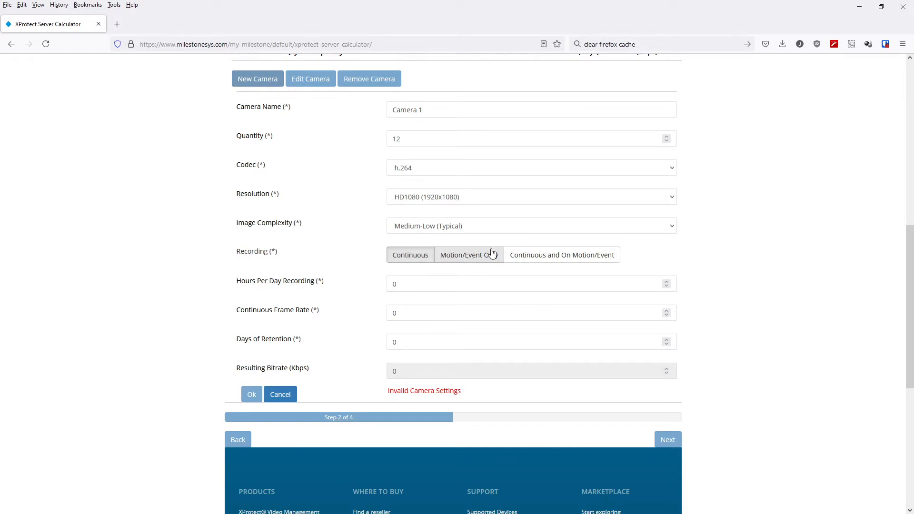
click(565, 256)
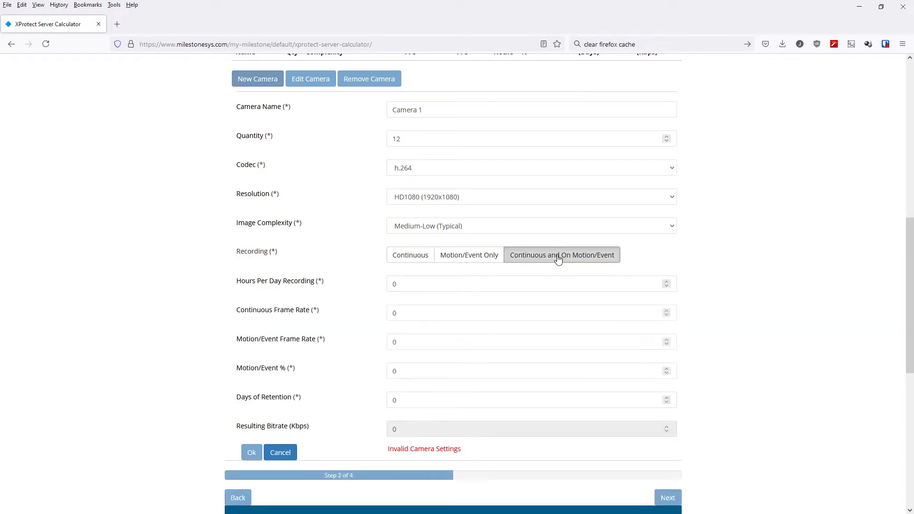
drag(406, 284, 384, 284)
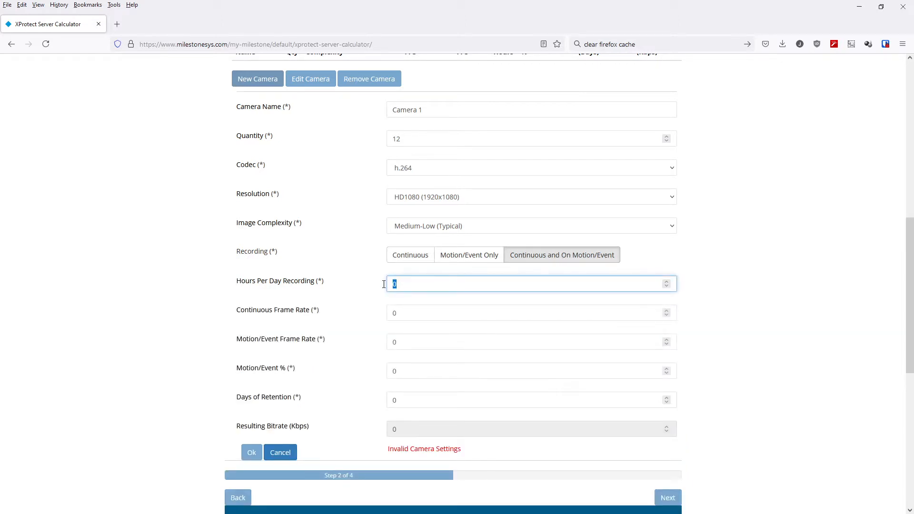
text(24)
- Set Camera 1's continuous frame rate to 1 and its motion/event frame rate to 10
click(411, 315)
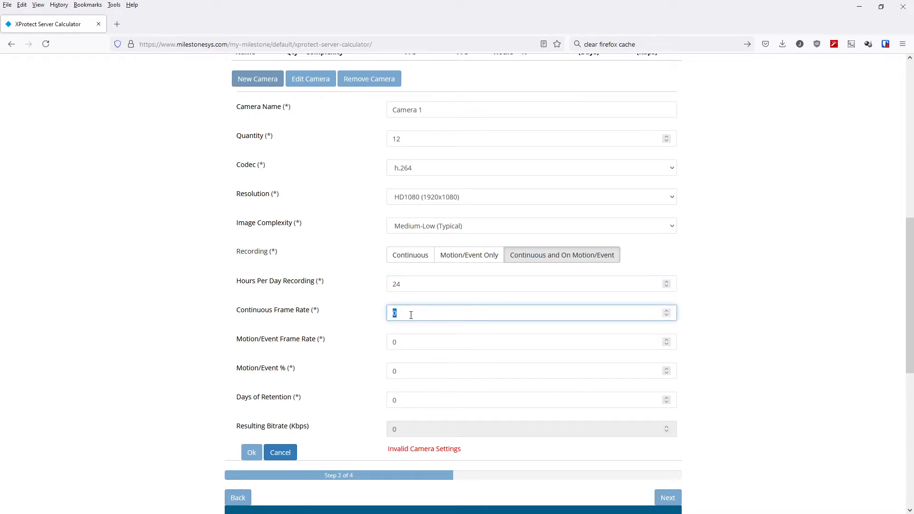
text(1)
click(412, 327)
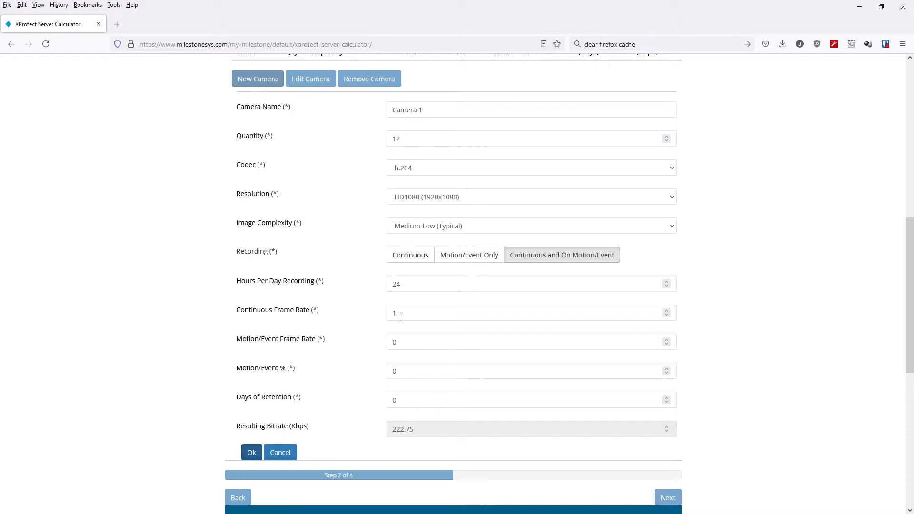
double_click(399, 342)
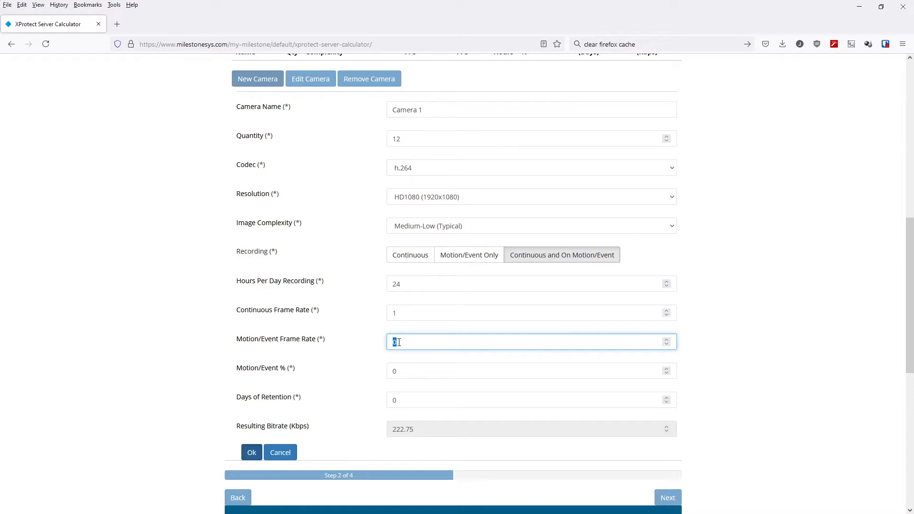
text(10)
click(378, 332)
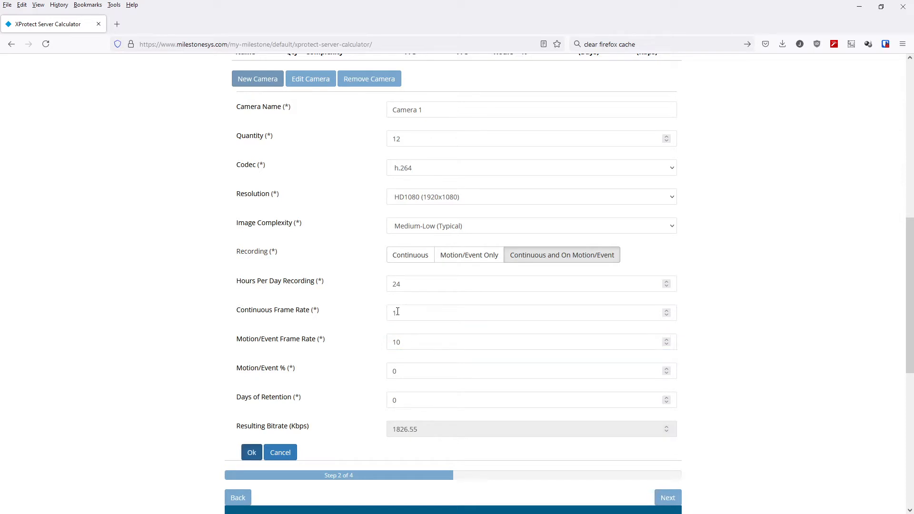
click(397, 312)
key(BackSpace)
text(1)
- Set Camera 1's motion/event percentage to 10
click(406, 371)
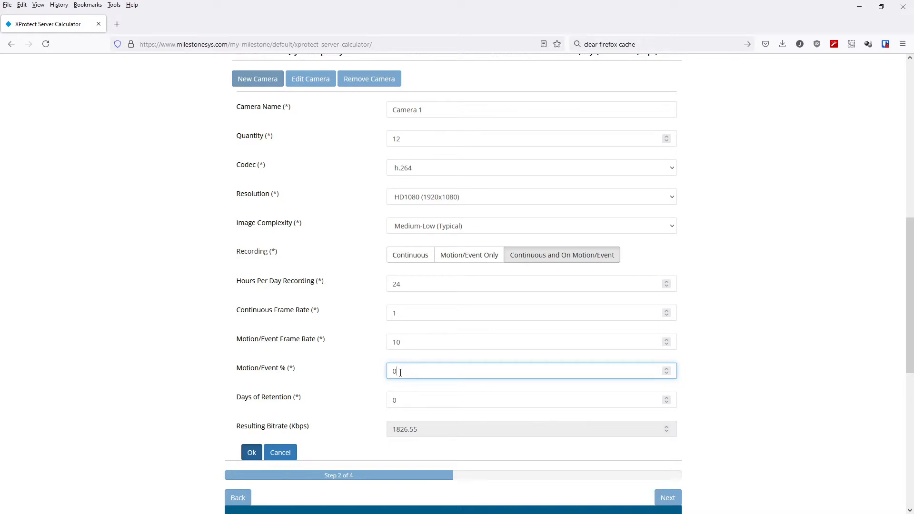
double_click(401, 373)
text(10)
click(367, 373)
- Set Camera 1's days of retention to 30 and save it to the camera list
click(410, 400)
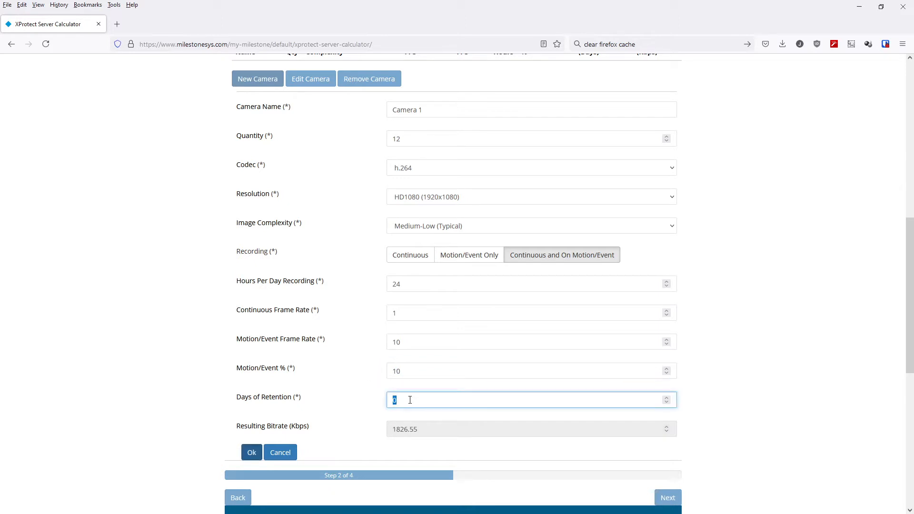
text(30)
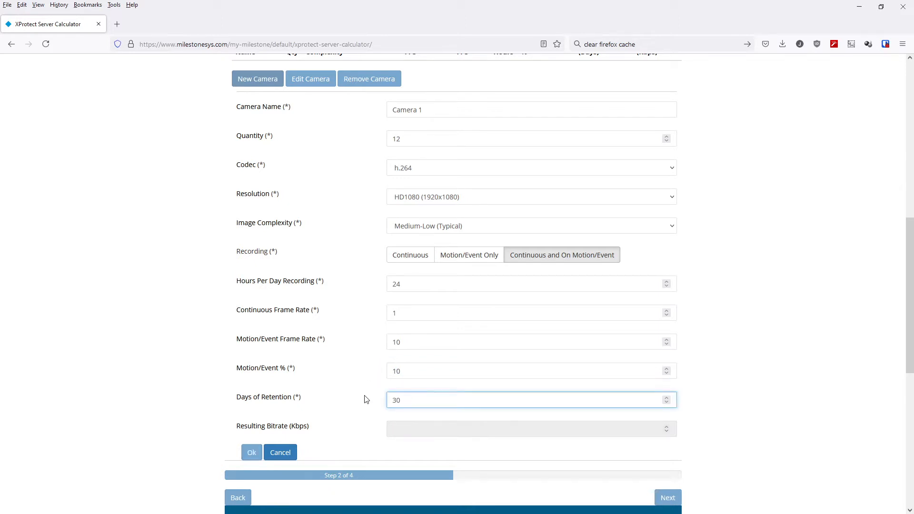
double_click(367, 397)
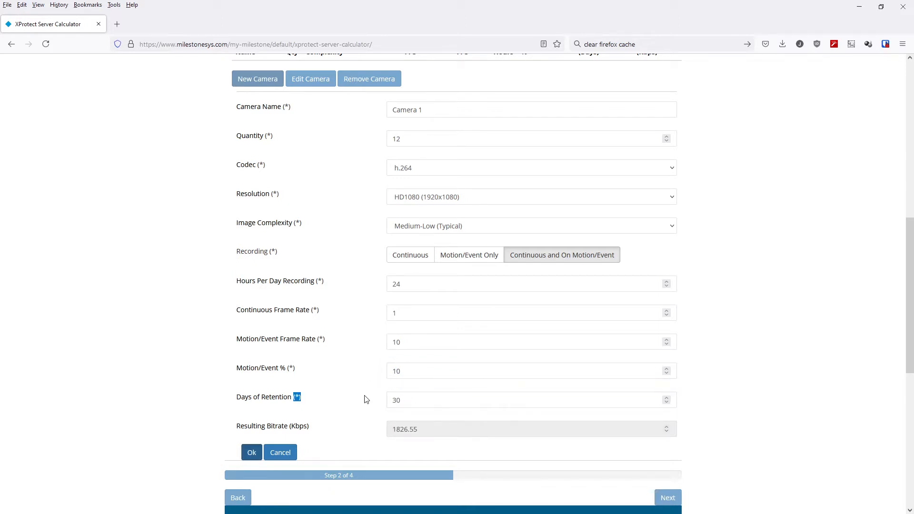
click(401, 399)
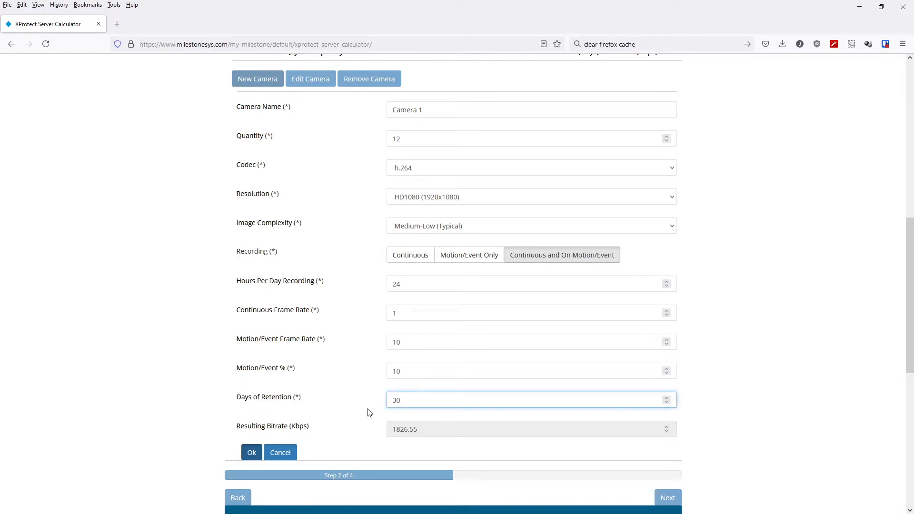
click(373, 398)
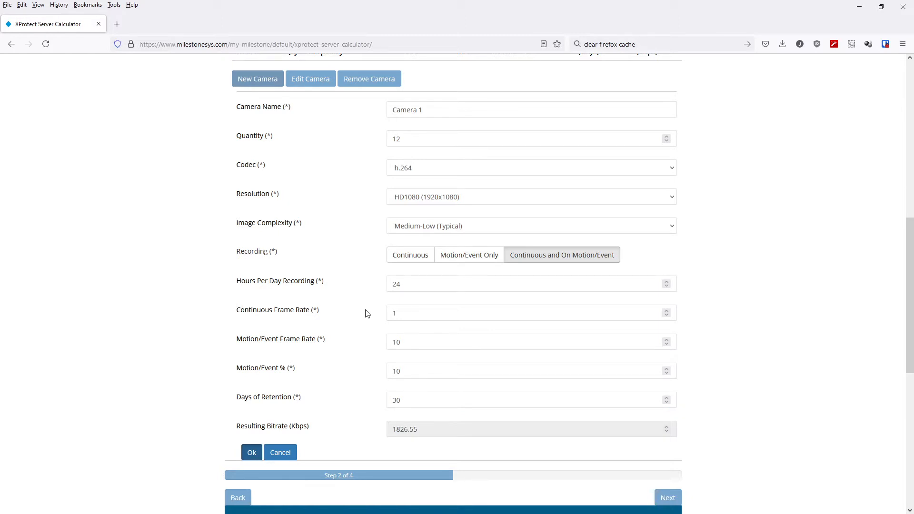
click(252, 452)
scroll(147, 309, up, 2)
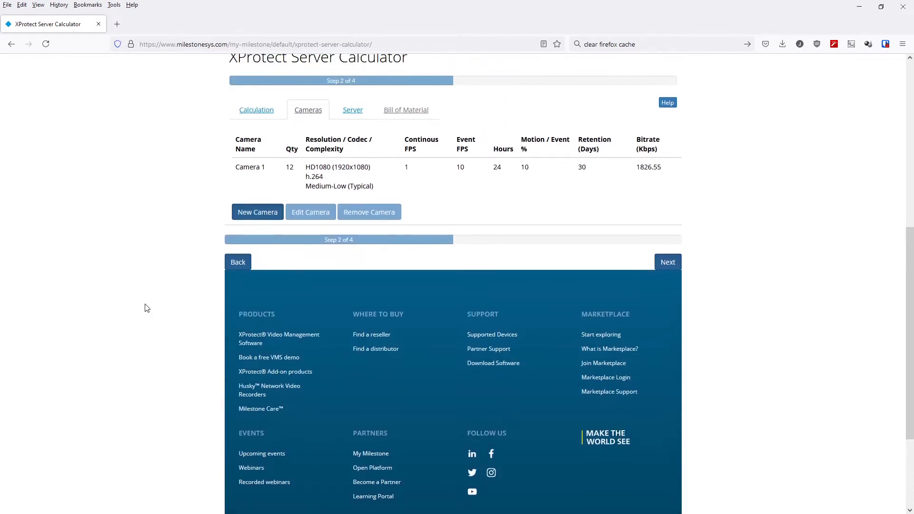
- Start a new camera entry named "Camera 2" with a quantity of 10
click(254, 211)
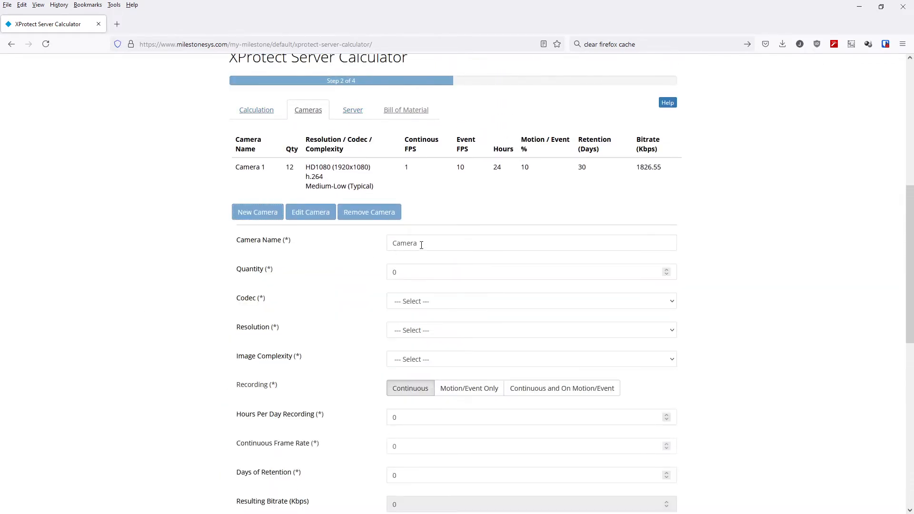
click(422, 245)
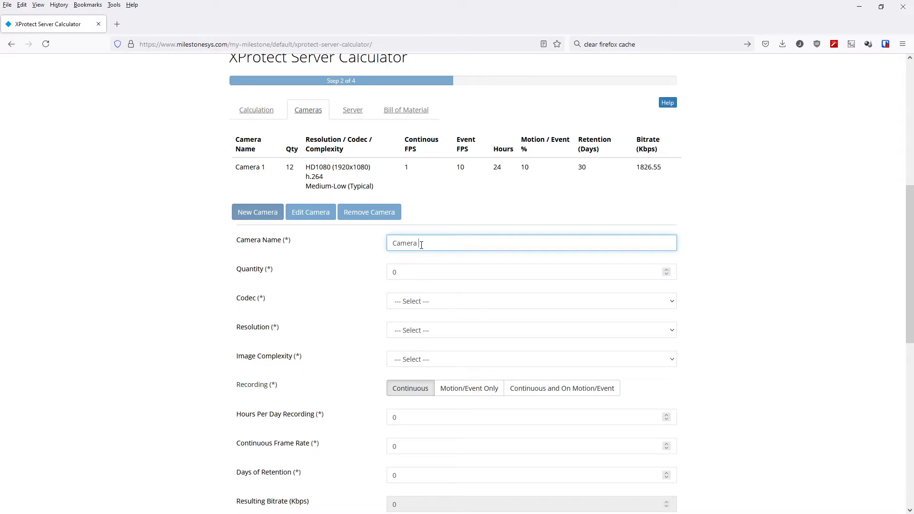
text(2)
click(409, 274)
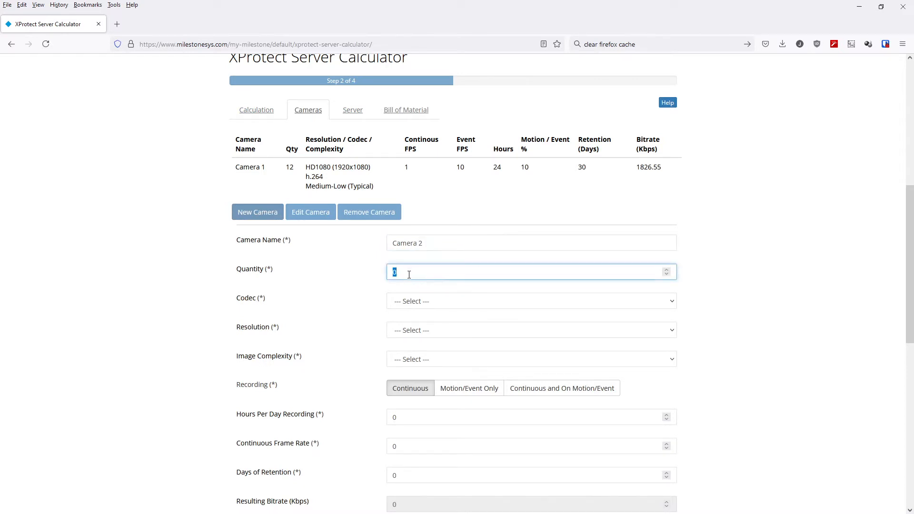
text(10)
- Set Camera 2's codec to h.264, resolution to 3MP (2048x1536) and image complexity to Medium-Low (Typical)
click(421, 301)
click(417, 330)
click(413, 329)
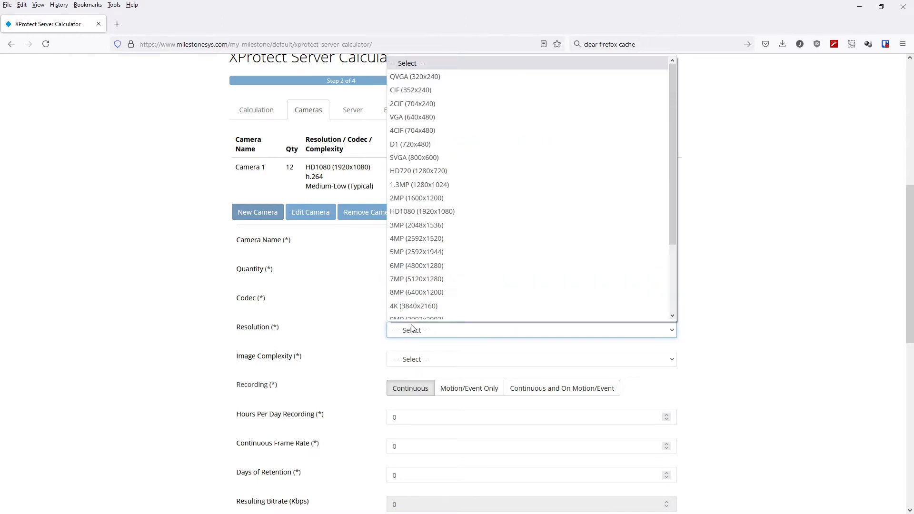
click(409, 221)
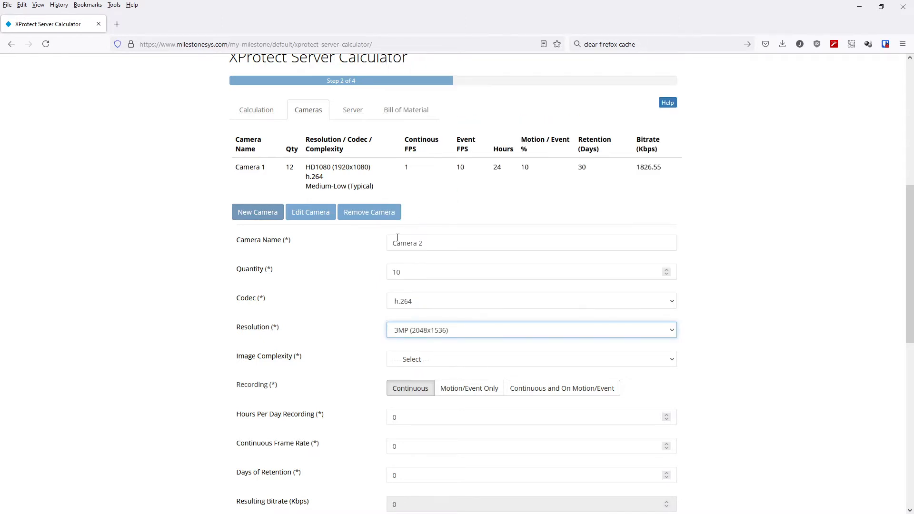
click(407, 362)
click(418, 403)
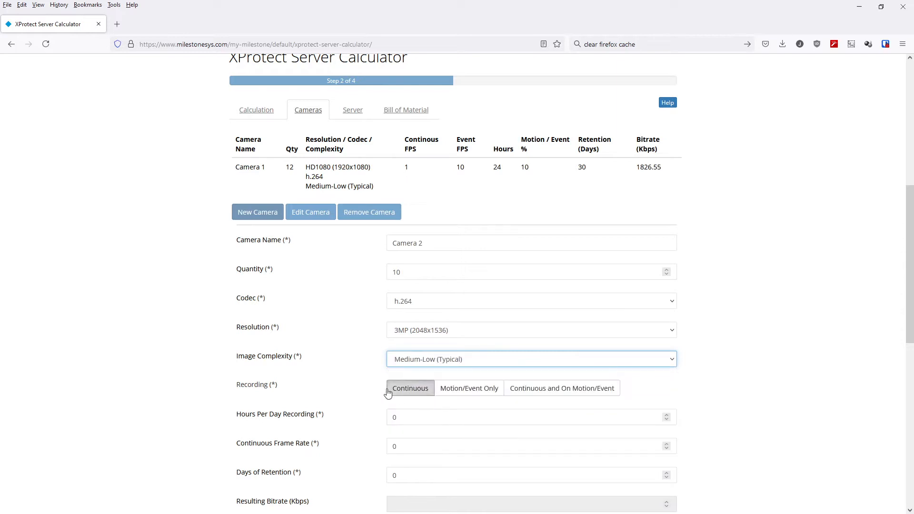
click(374, 380)
- Set Camera 2 to record on Motion/Event Only for 12 hours per day
scroll(373, 379, down, 1)
click(458, 342)
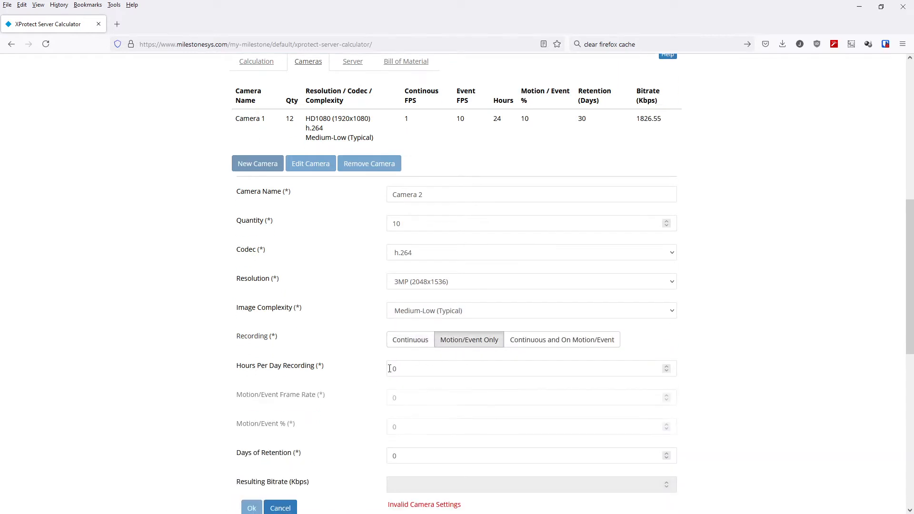
scroll(367, 347, down, 1)
drag(410, 320, 377, 316)
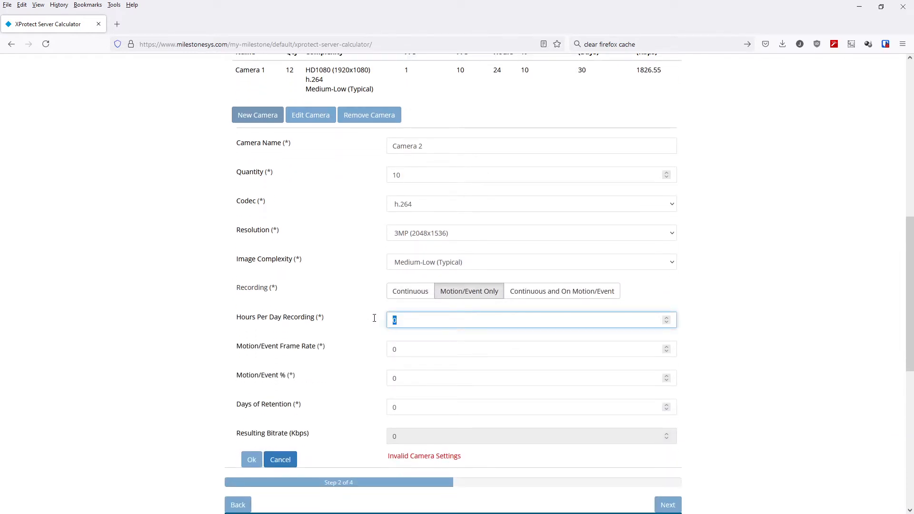
text(24)
double_click(402, 350)
double_click(403, 321)
text(12)
click(392, 336)
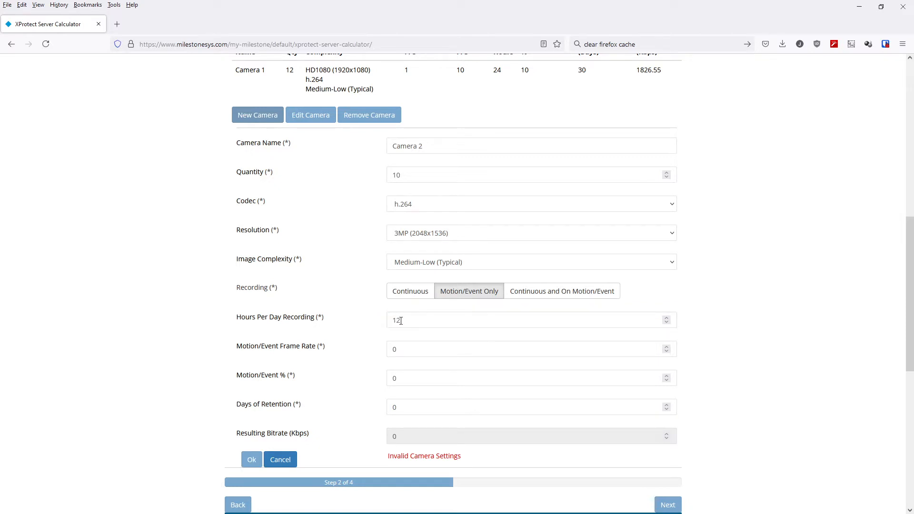
- Set Camera 2's motion/event frame rate to 10 and its motion/event percentage to 80
double_click(401, 350)
key(BackSpace)
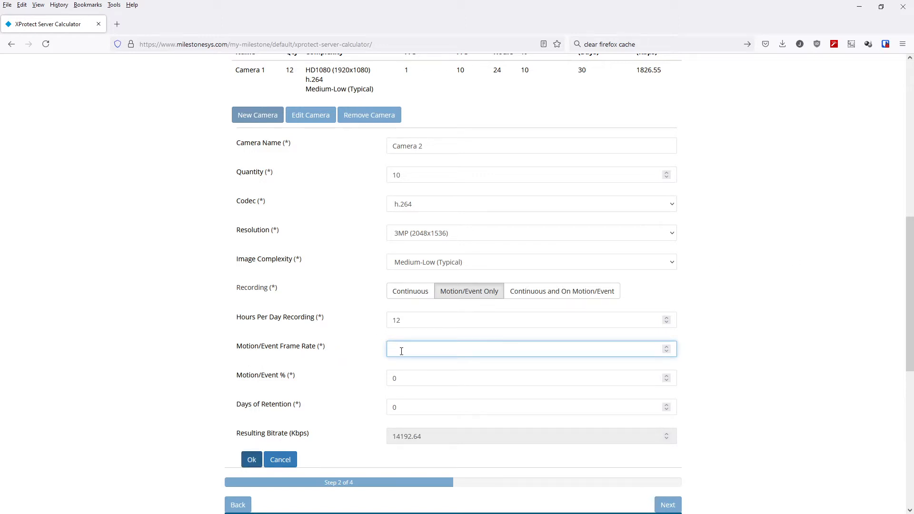
text(10)
click(410, 377)
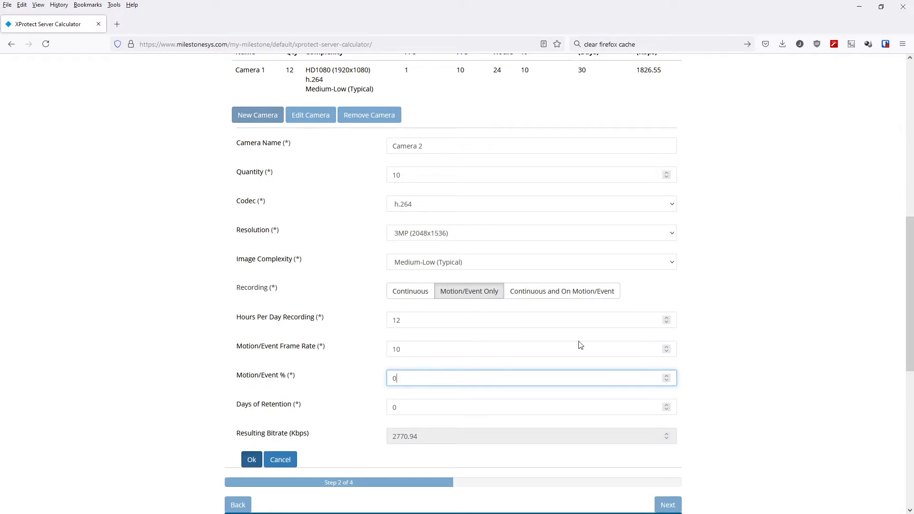
double_click(401, 376)
text(80)
click(795, 359)
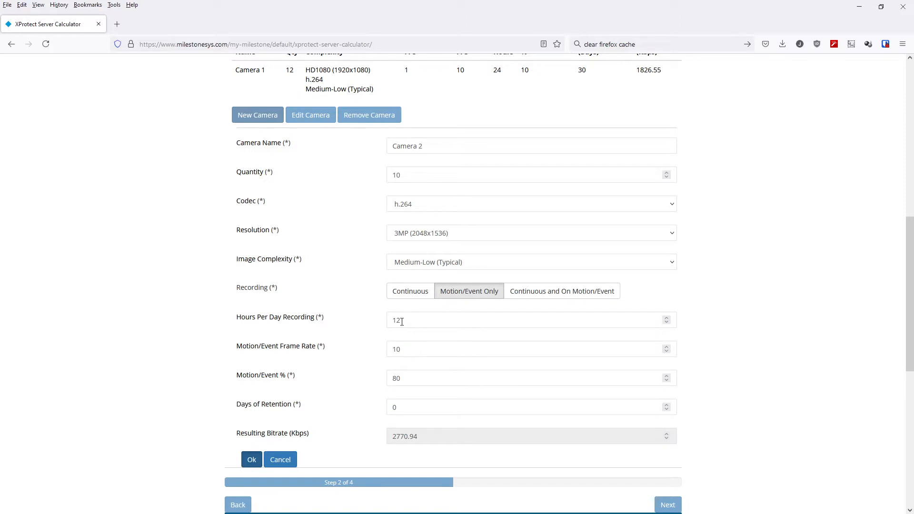
double_click(391, 379)
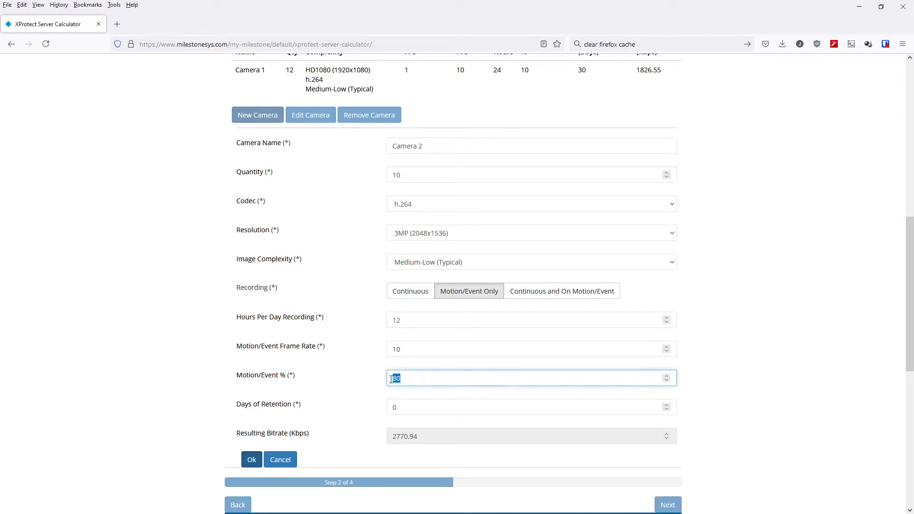
click(409, 348)
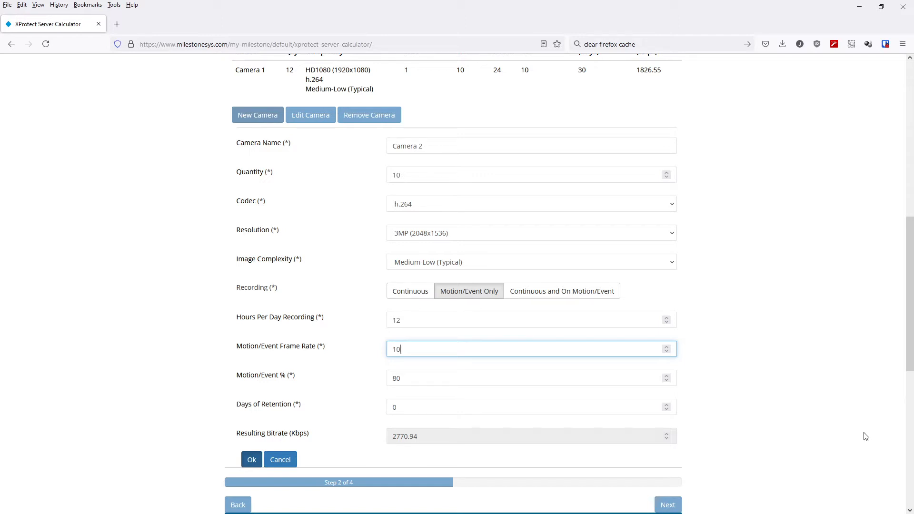
- Set Camera 2's days of retention to 30 and save it to the camera list
double_click(400, 412)
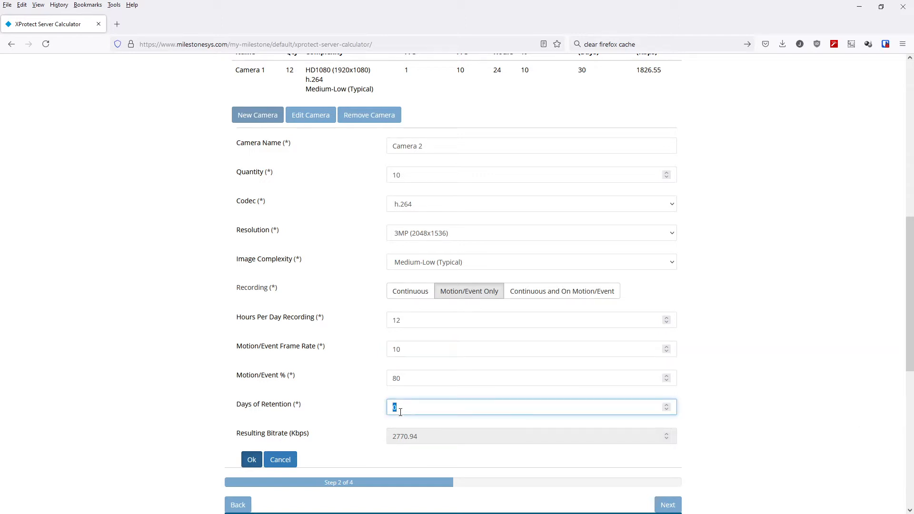
text(30)
click(367, 413)
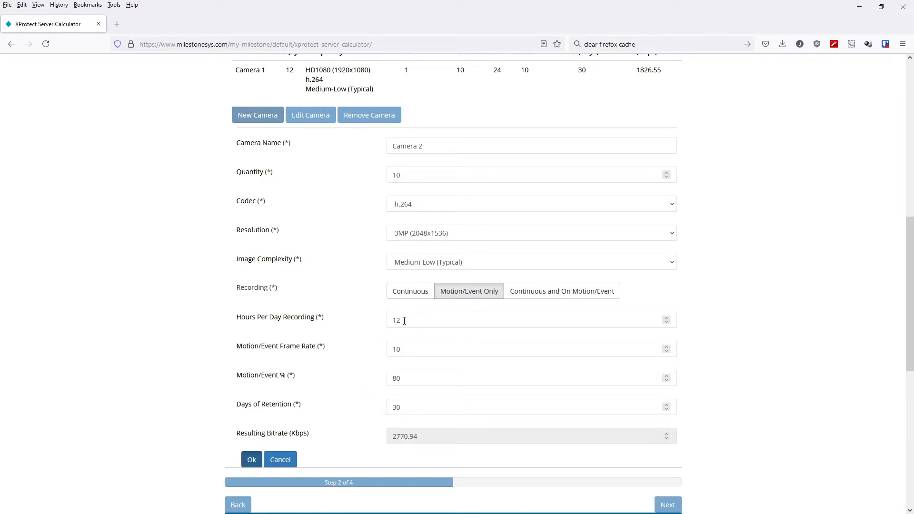
click(252, 460)
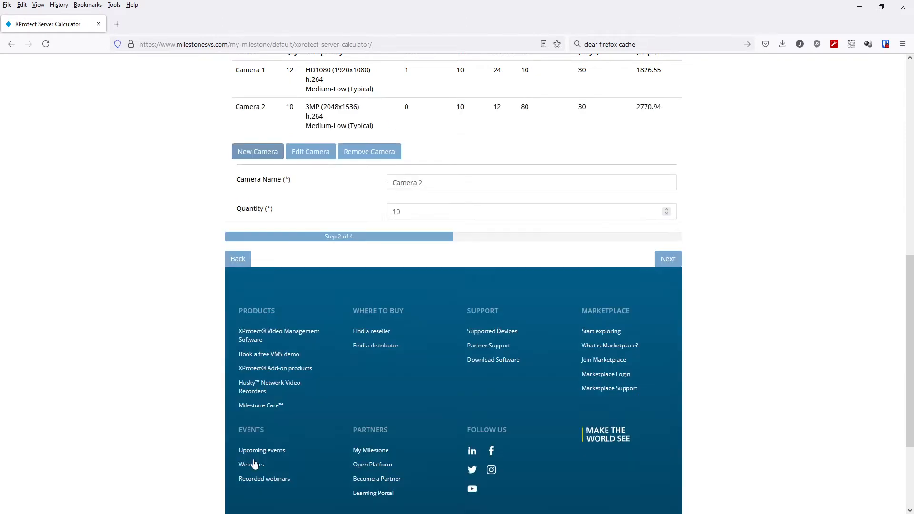
scroll(250, 291, up, 3)
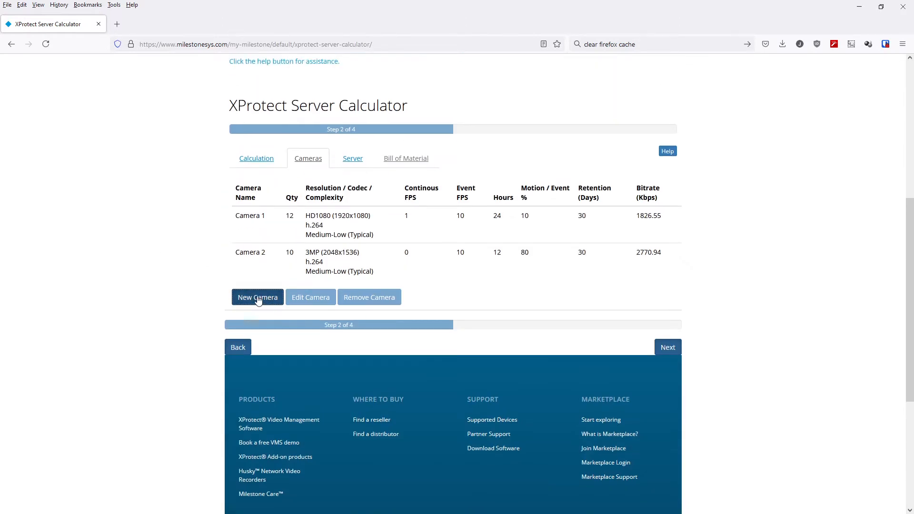
- Start a new camera entry named "Camera 3" with a quantity of 10
click(258, 300)
click(436, 331)
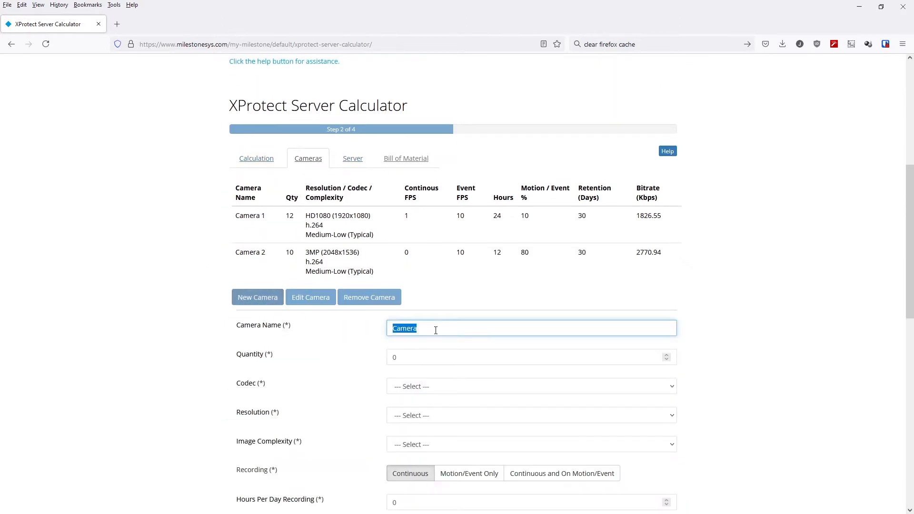
click(436, 331)
text(3)
click(360, 346)
scroll(360, 348, down, 1)
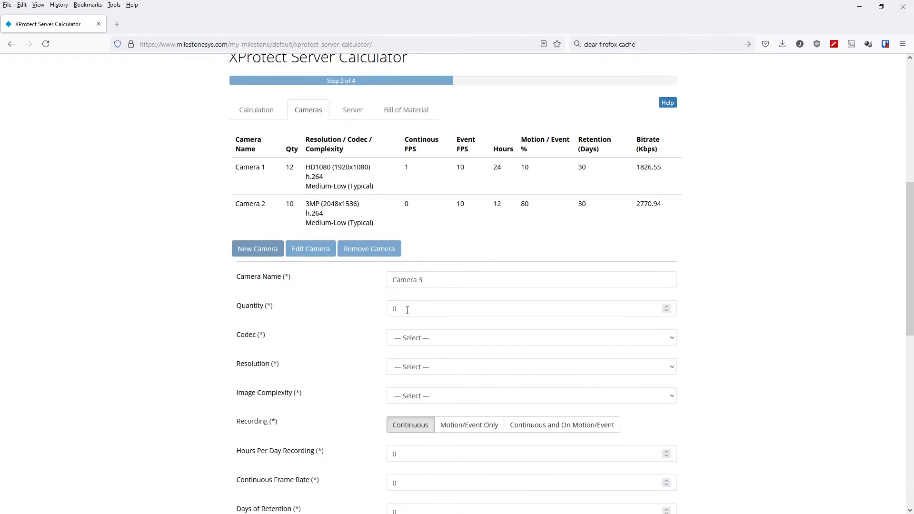
click(414, 309)
double_click(415, 309)
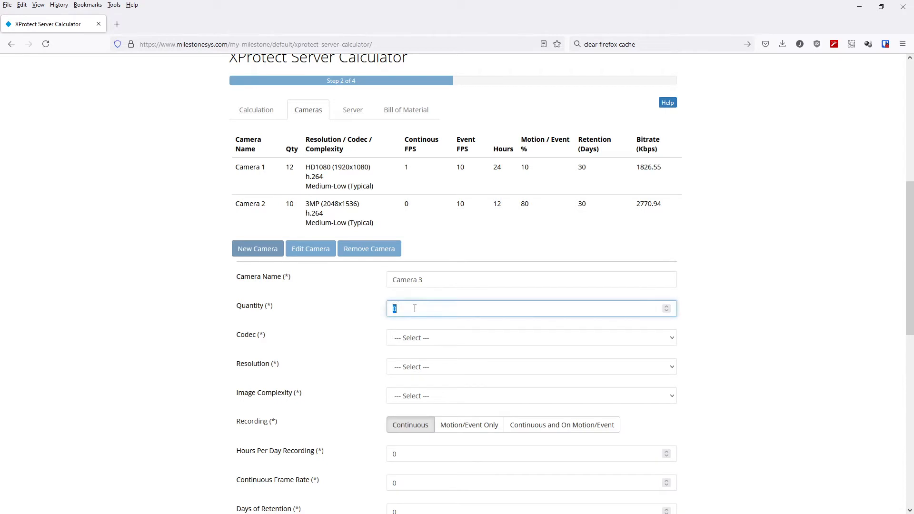
text(10)
- Set Camera 3's codec to h.264, resolution to 3MP (2048x1536) and image complexity to Medium-Low (Typical)
click(415, 339)
click(414, 369)
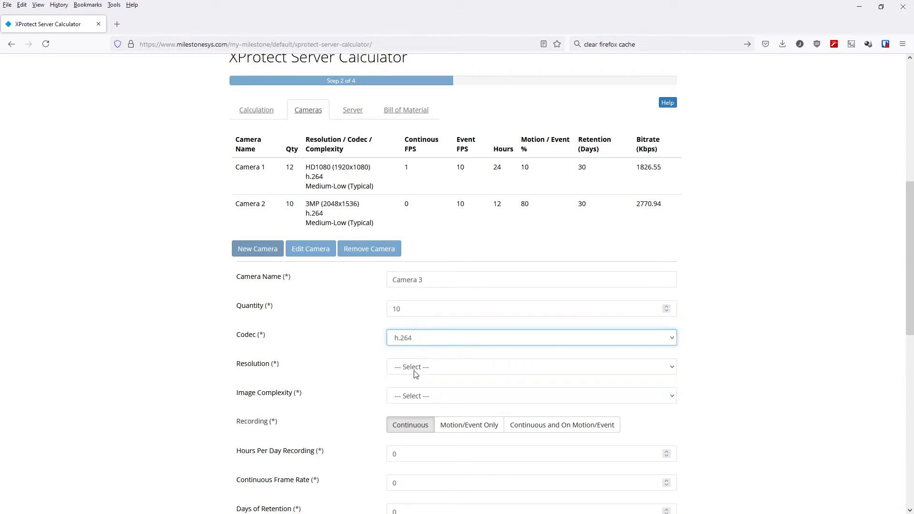
click(414, 369)
click(413, 256)
click(413, 395)
click(412, 440)
- Set Camera 3 to Continuous recording for 24 hours per day at a continuous frame rate of 10
scroll(368, 425, down, 2)
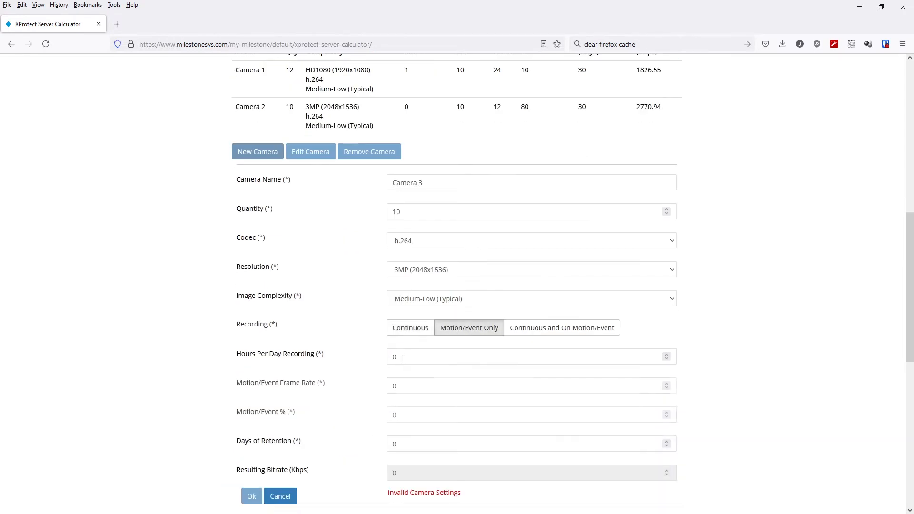
double_click(402, 357)
text(24)
double_click(402, 386)
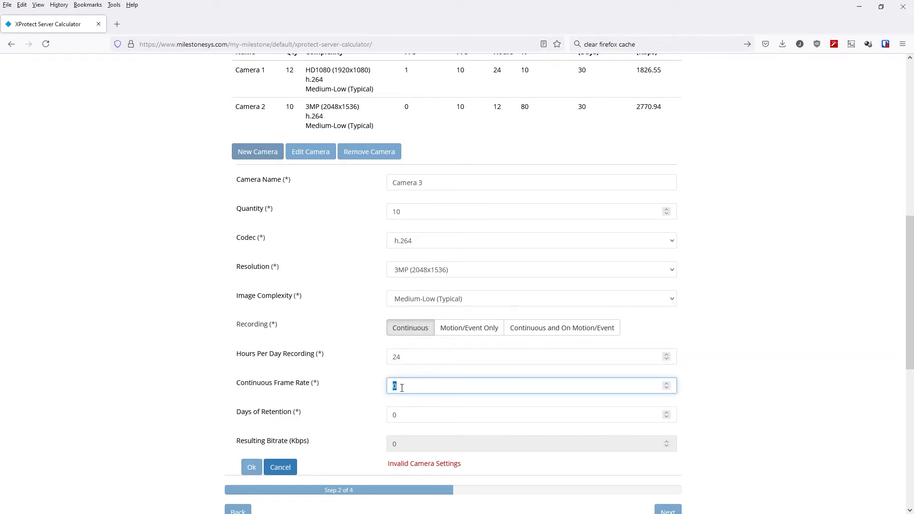
text(10)
- Set Camera 3's days of retention to 30 and save it to the camera list
double_click(395, 415)
text(30)
click(364, 414)
scroll(360, 414, down, 1)
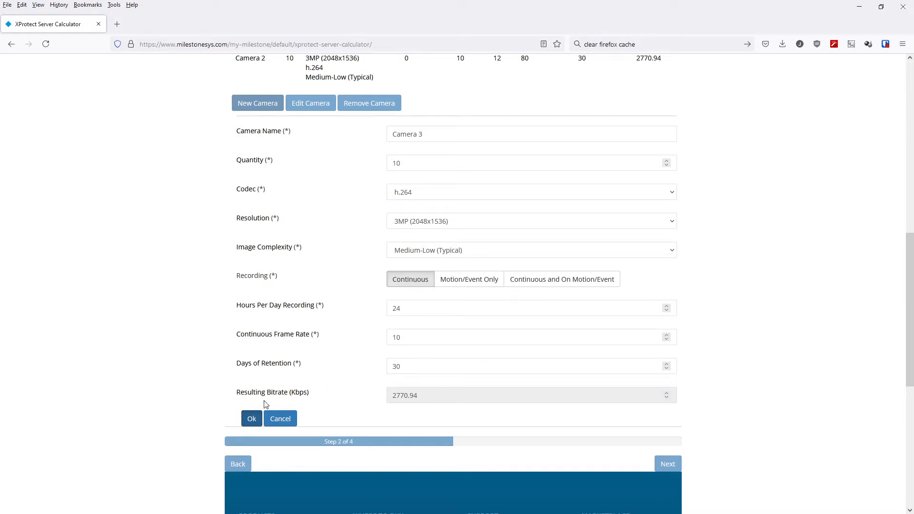
click(252, 418)
scroll(200, 286, up, 4)
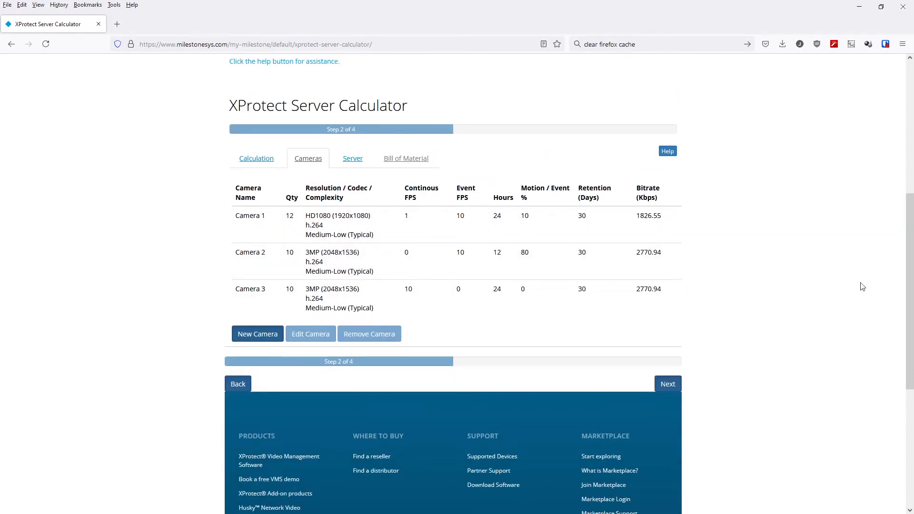
- In the server settings, choose XProtect Professional+ as the platform and Server Class (Intel Xeon CPUs) as the machine type
click(353, 161)
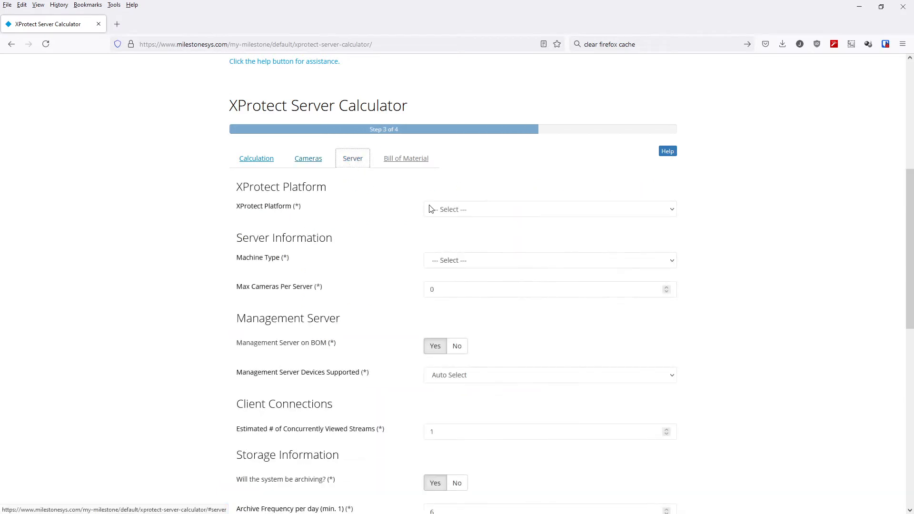
click(461, 214)
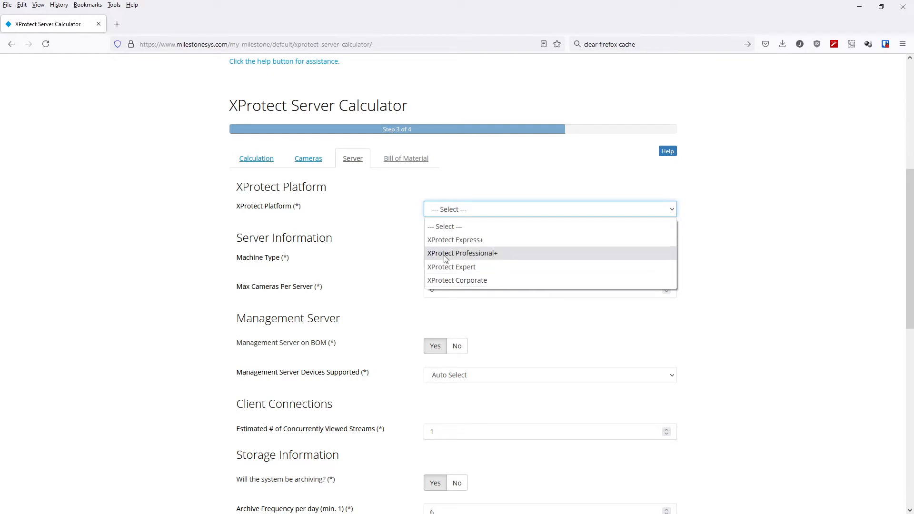
click(474, 257)
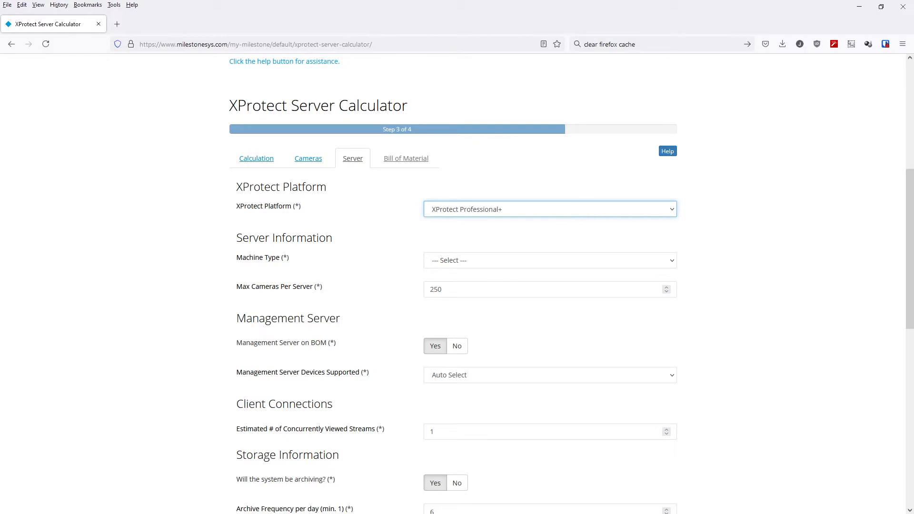
click(672, 261)
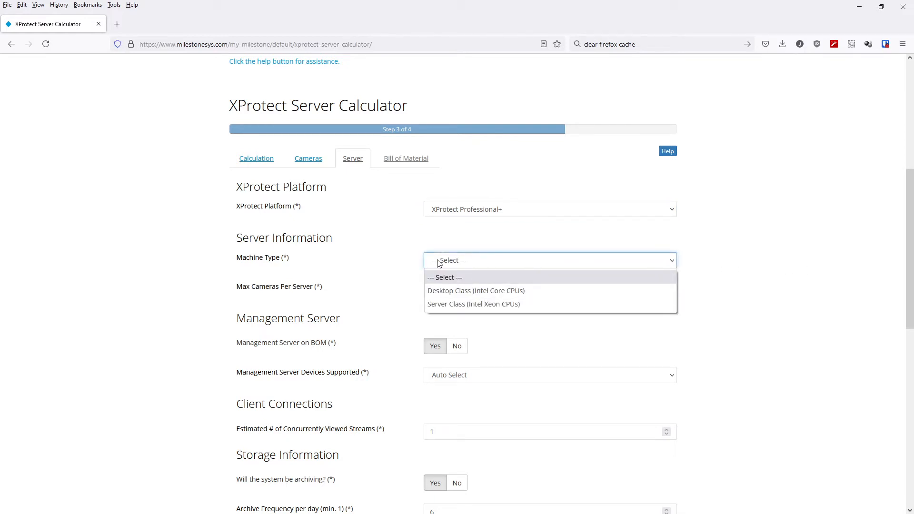
click(436, 293)
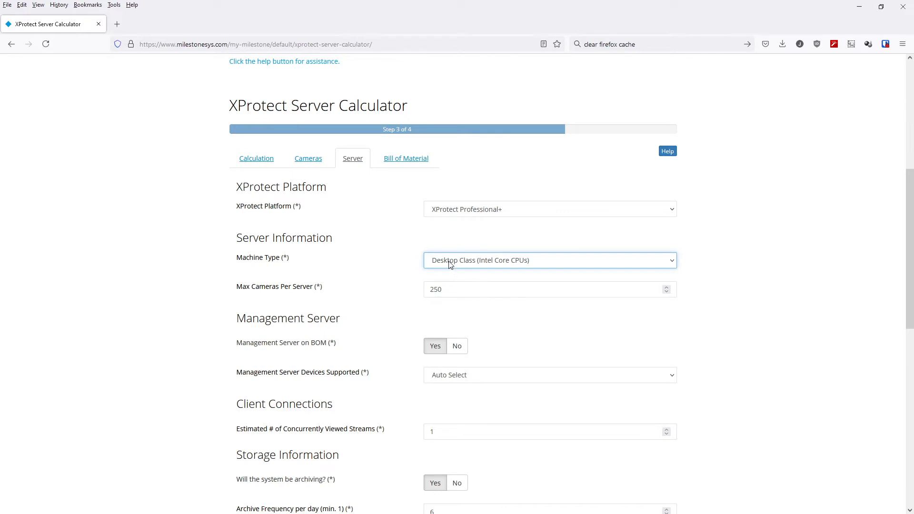
click(452, 266)
click(443, 291)
- Exclude the management server from the BOM and keep its supported devices on Auto Select
scroll(499, 329, down, 3)
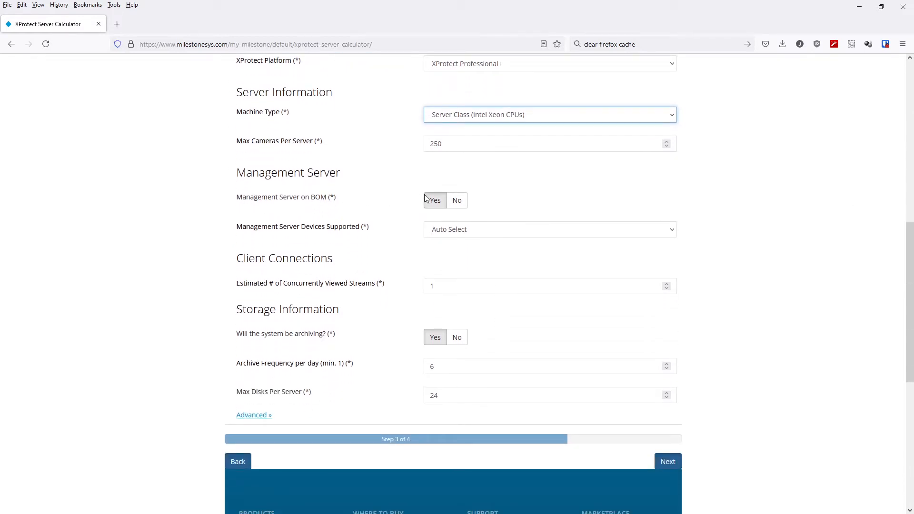
click(458, 199)
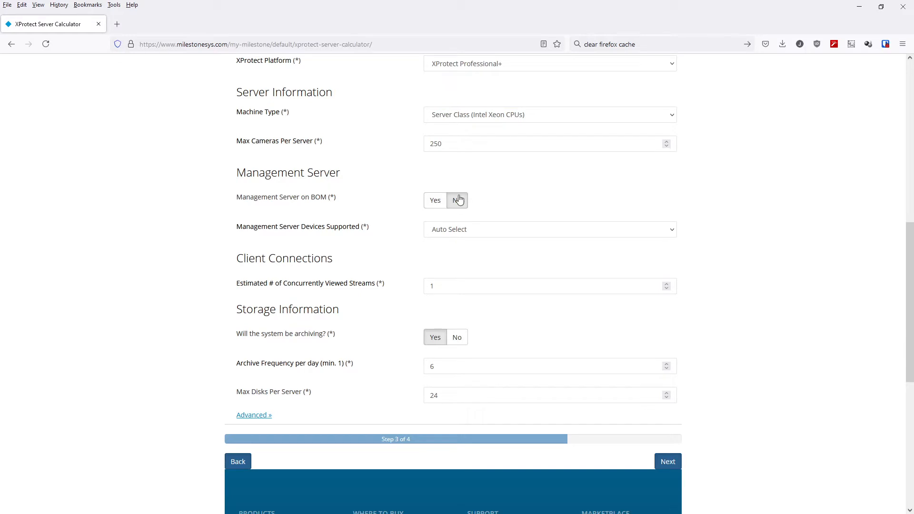
scroll(748, 206, up, 1)
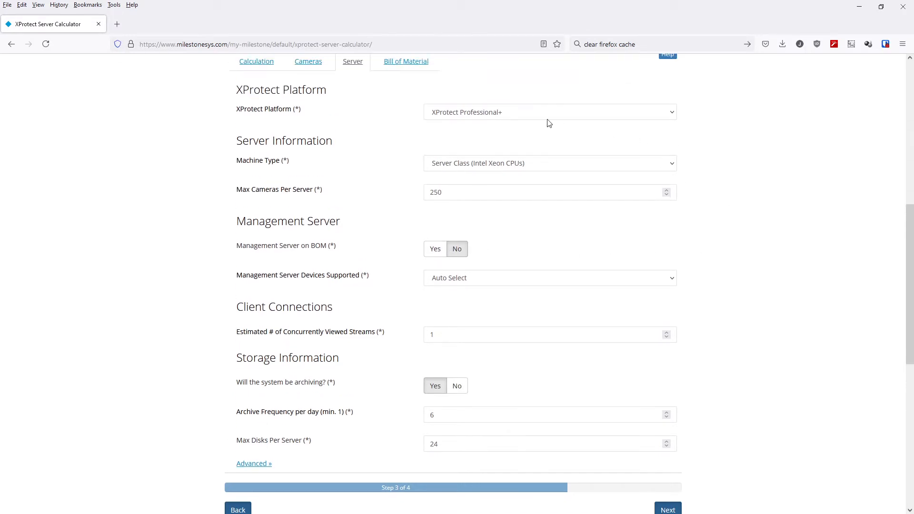
scroll(737, 253, down, 1)
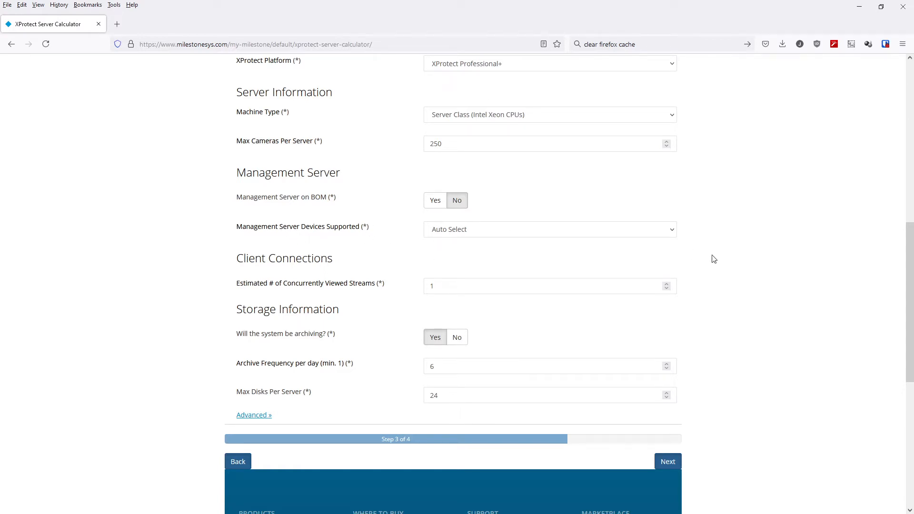
scroll(712, 259, down, 2)
click(674, 186)
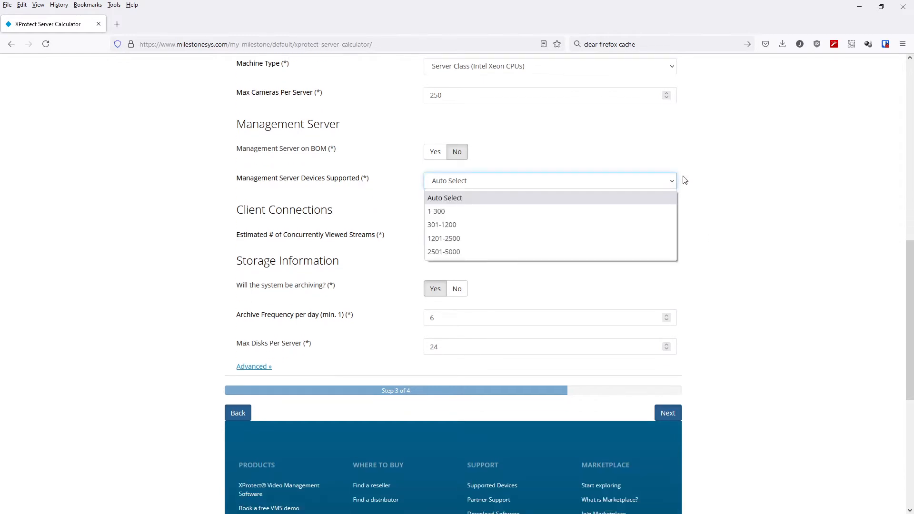
click(719, 191)
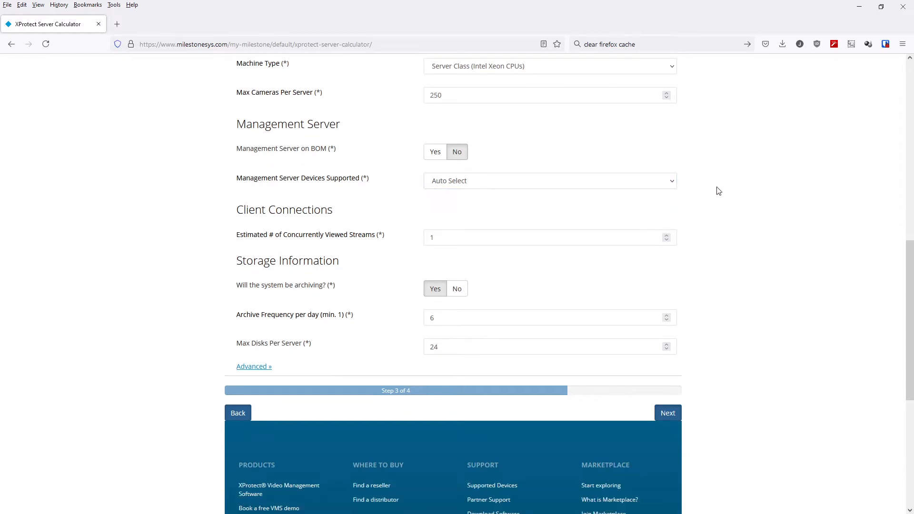
- Set the estimated number of concurrently viewed streams to 25
scroll(716, 190, down, 4)
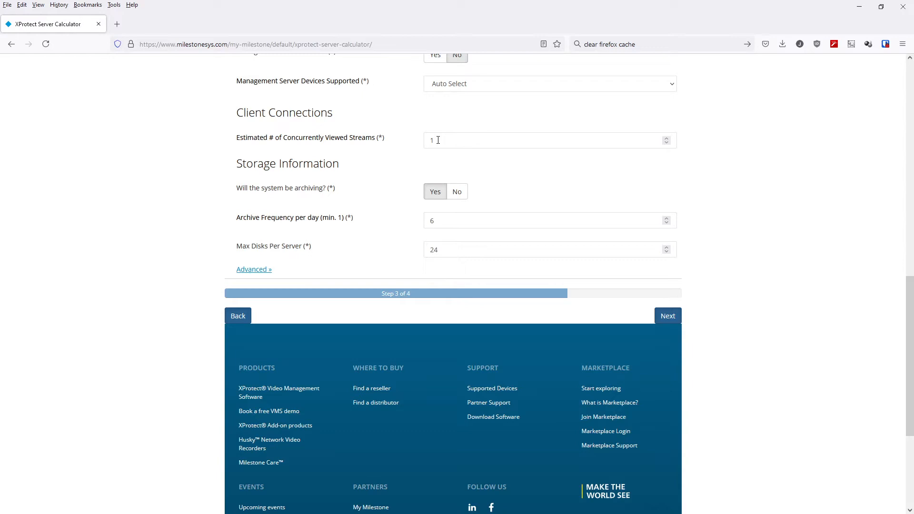
double_click(438, 140)
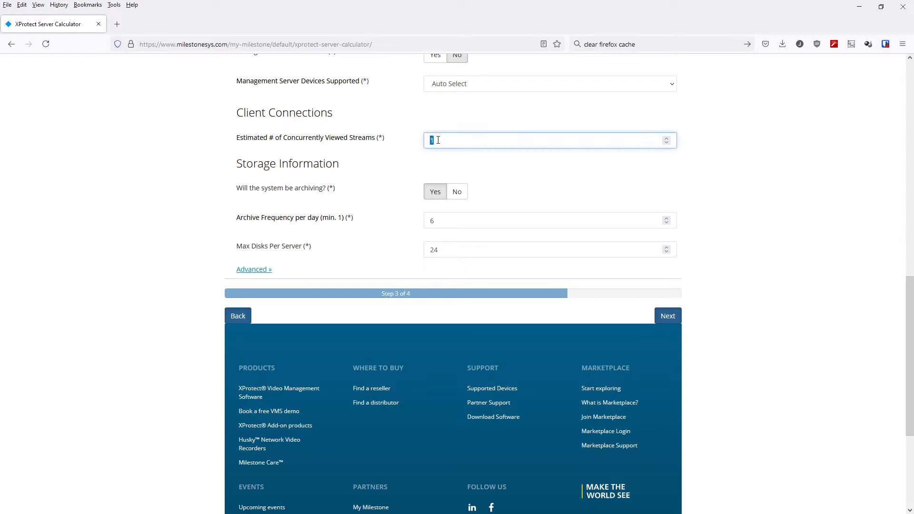
text(25)
click(714, 121)
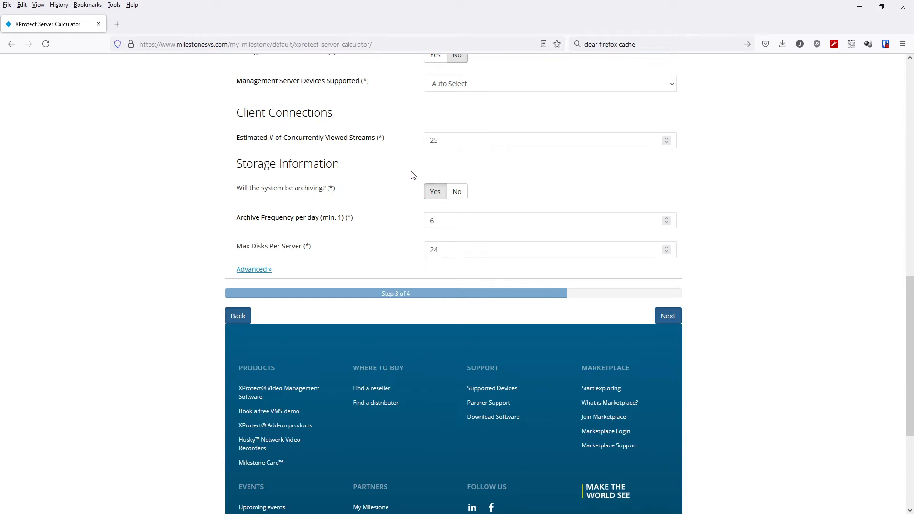
- Set system archiving to No and expand the advanced server settings
click(459, 192)
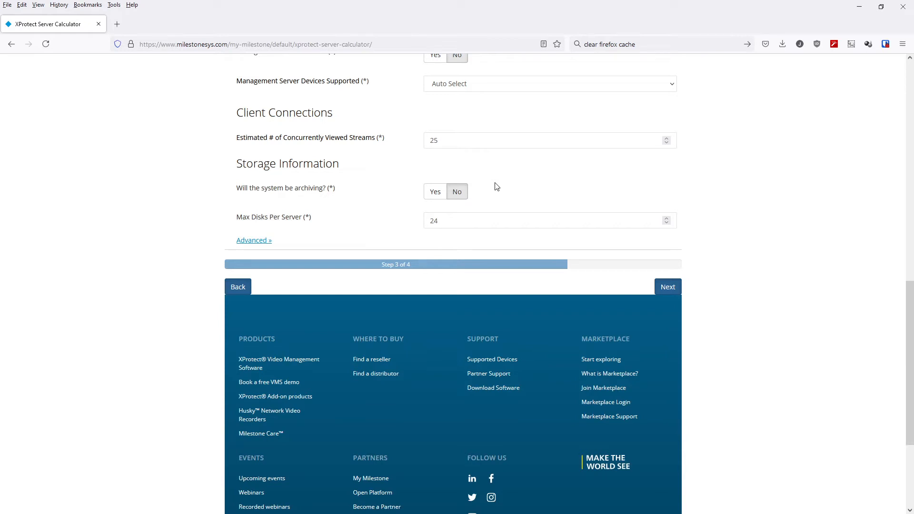
click(247, 243)
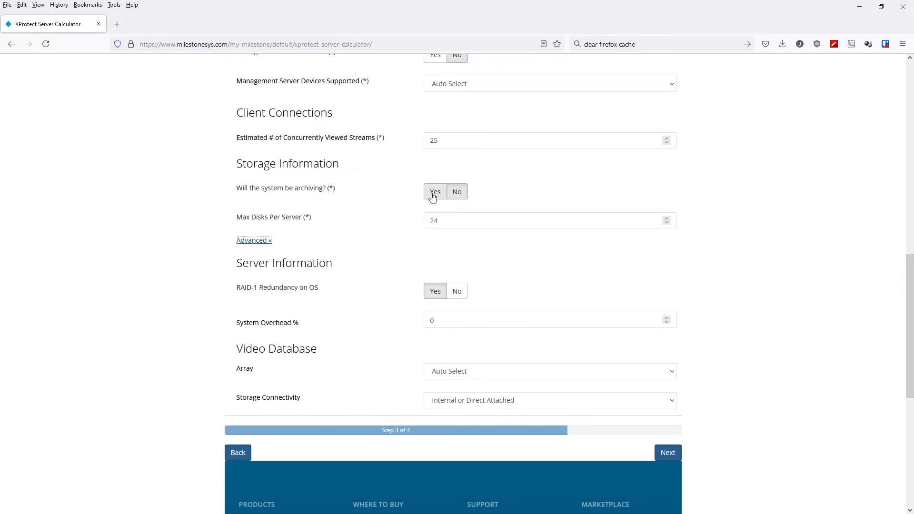
click(458, 191)
- Examine the advanced settings for system overhead, video database array and storage connectivity without changing them
scroll(562, 260, down, 2)
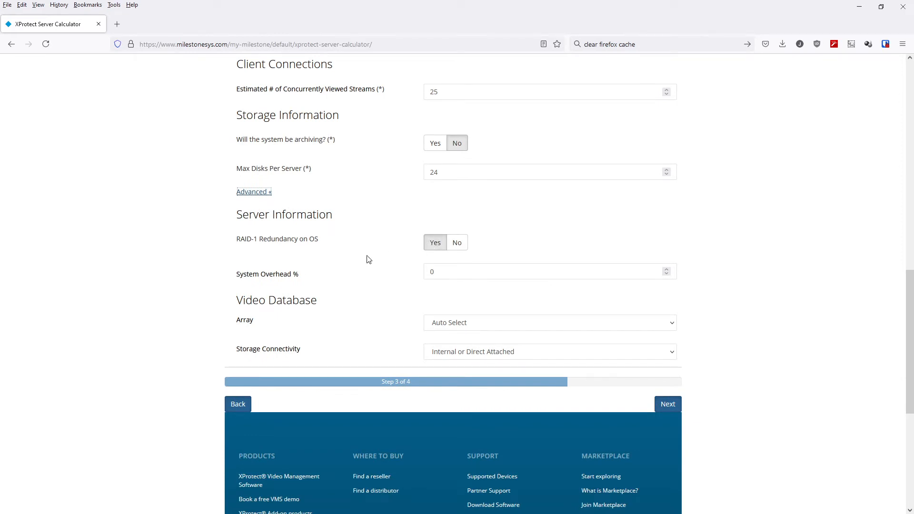
scroll(369, 257, down, 2)
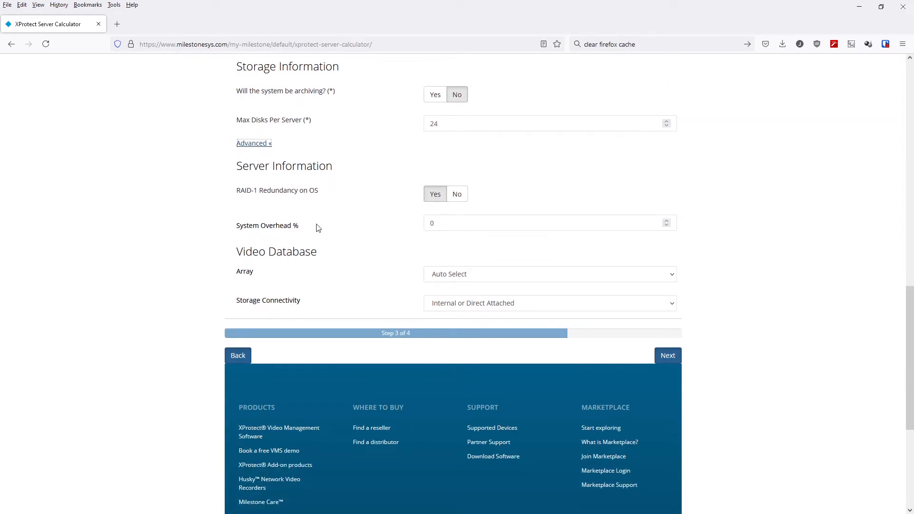
double_click(445, 222)
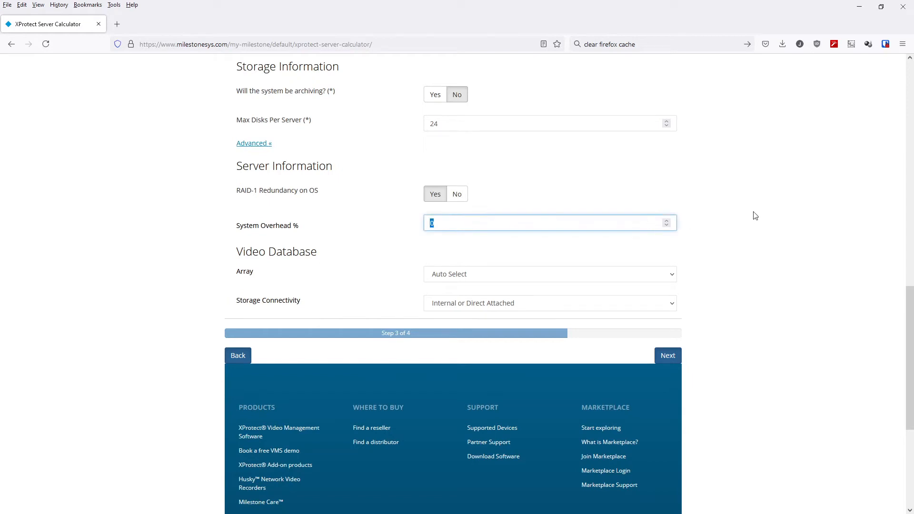
scroll(776, 218, down, 2)
click(728, 210)
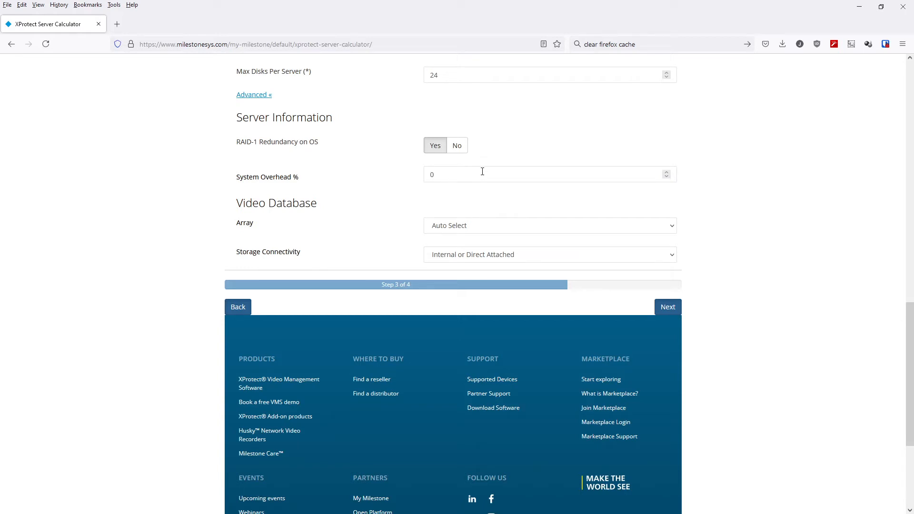
double_click(431, 175)
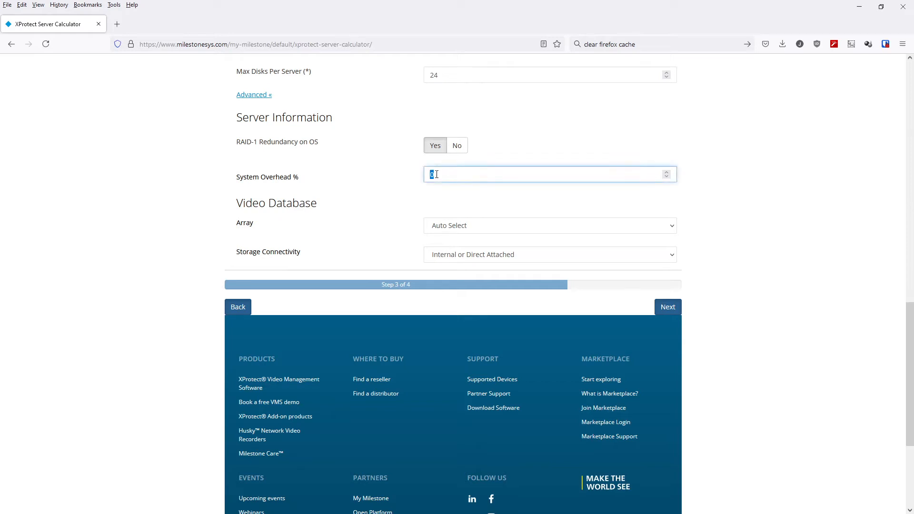
click(744, 181)
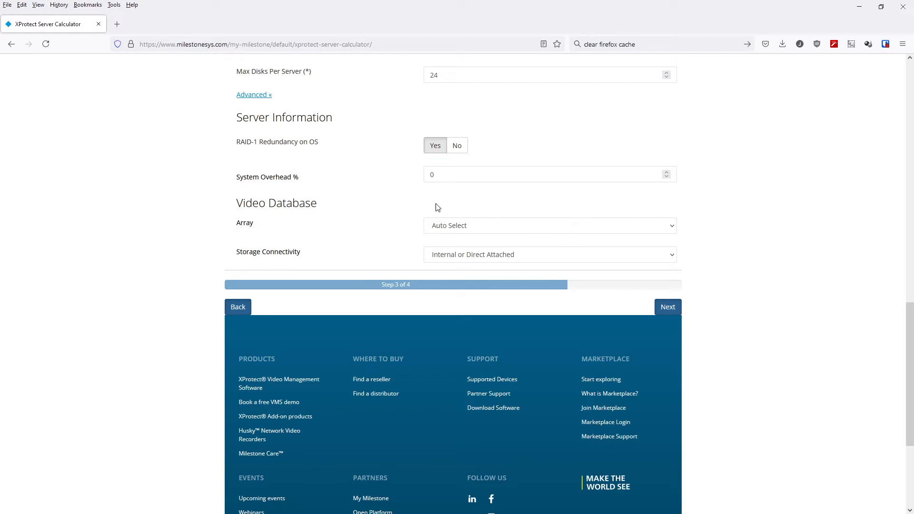
click(456, 225)
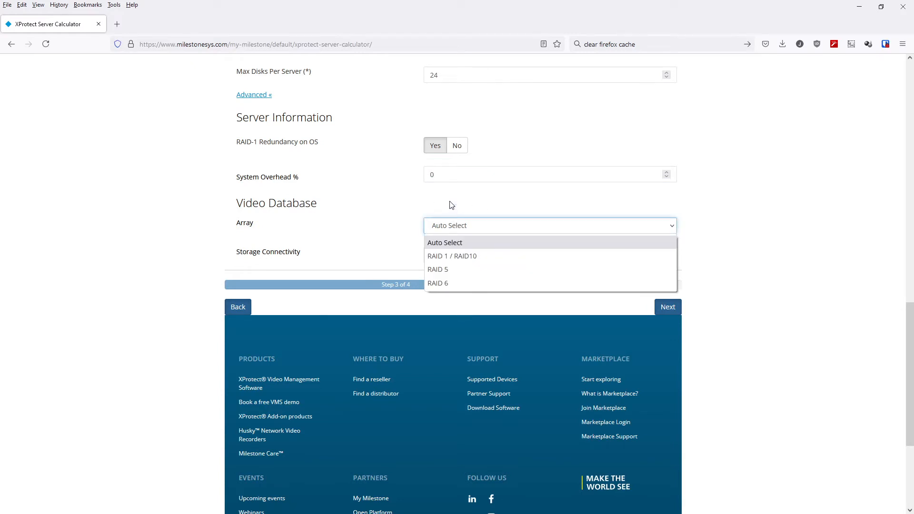
click(452, 205)
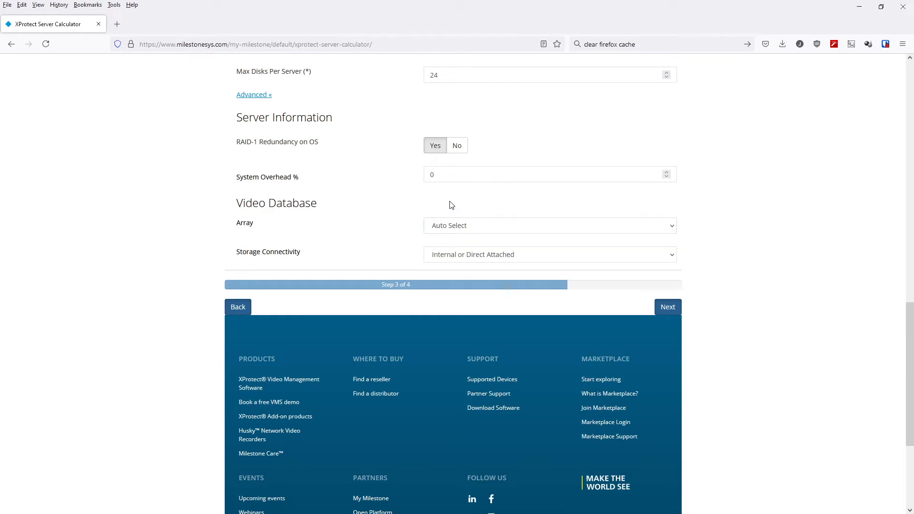
click(442, 261)
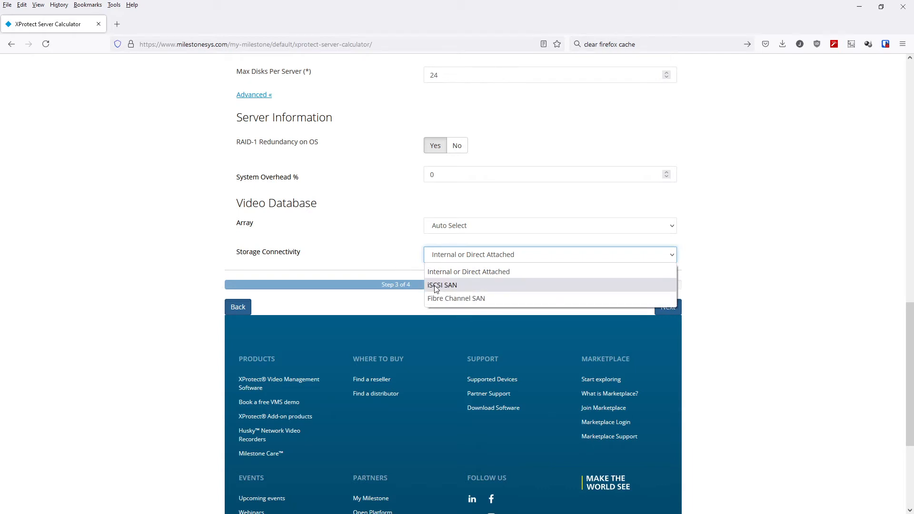
click(391, 236)
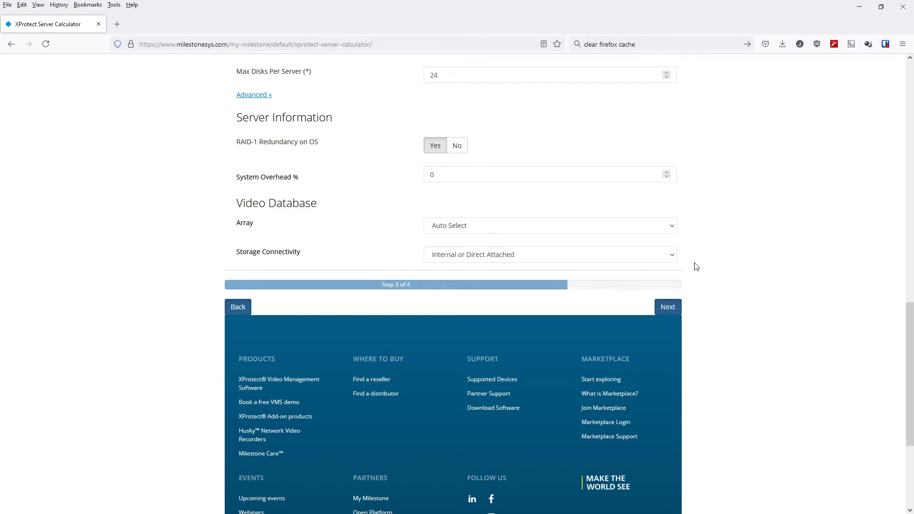
- Proceed to the final step, save the calculation and create its bill of material
click(669, 307)
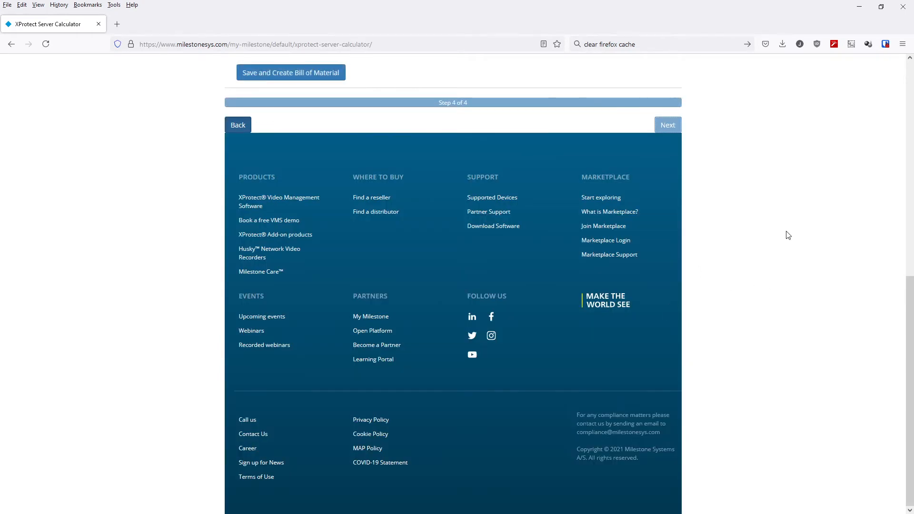
scroll(786, 235, up, 3)
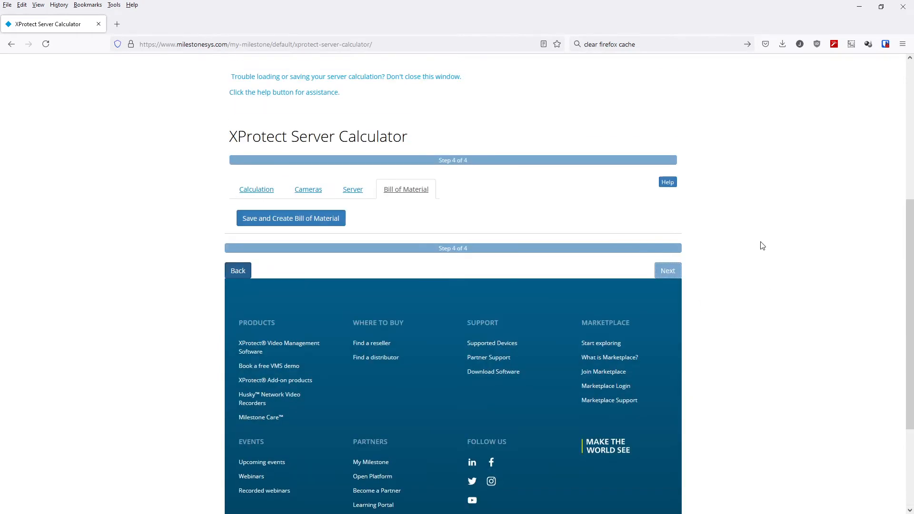
click(308, 220)
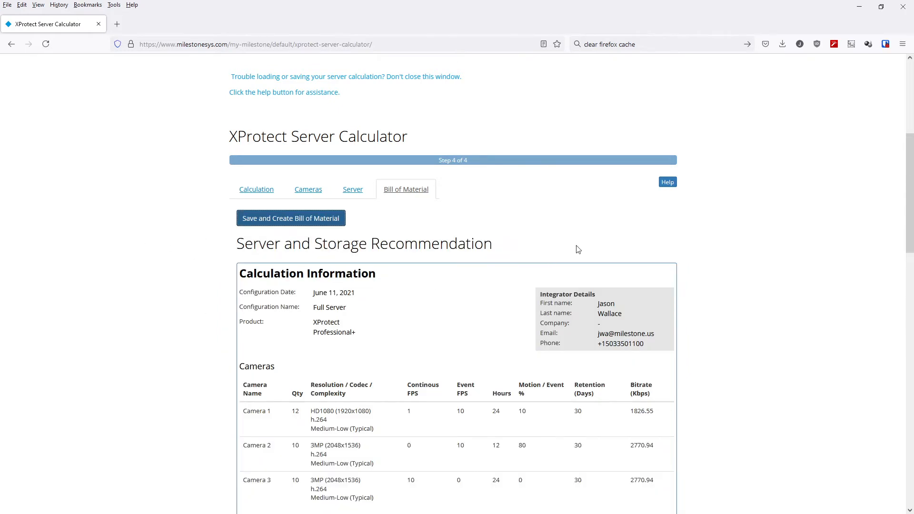
- Open and close the calculator help, and examine the disk throughput, estimated IOPS and video storage in the Recording Server Specification
click(667, 184)
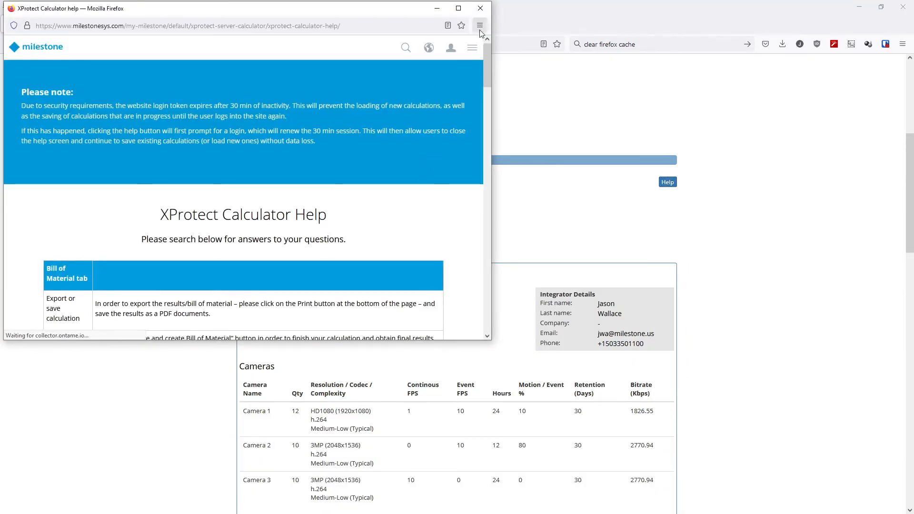
click(480, 8)
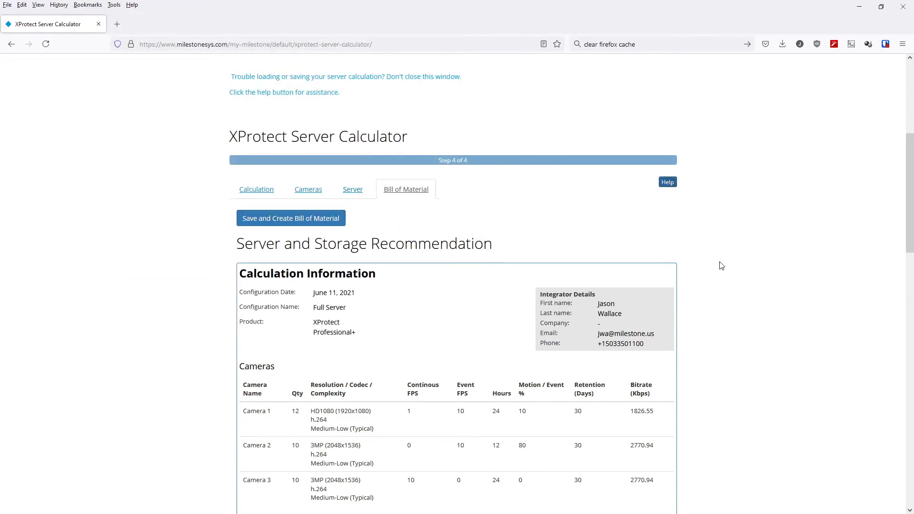
scroll(721, 265, down, 5)
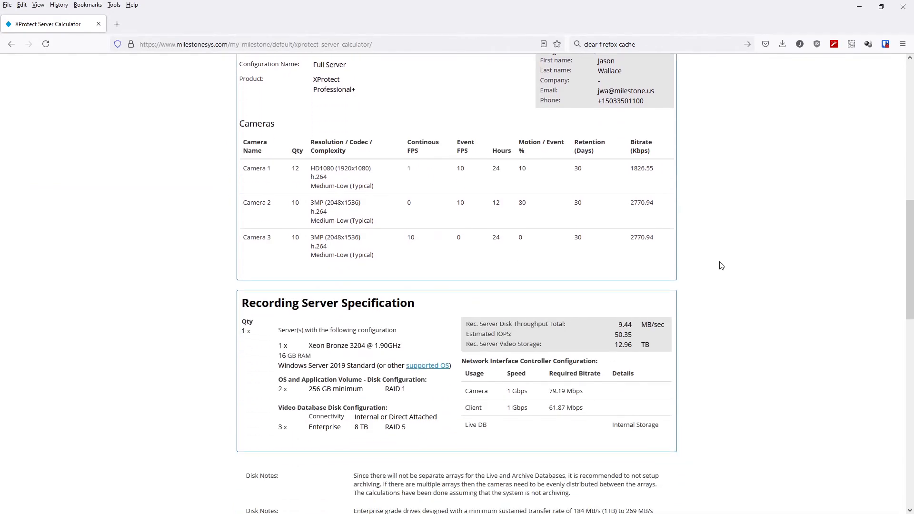
scroll(722, 266, down, 2)
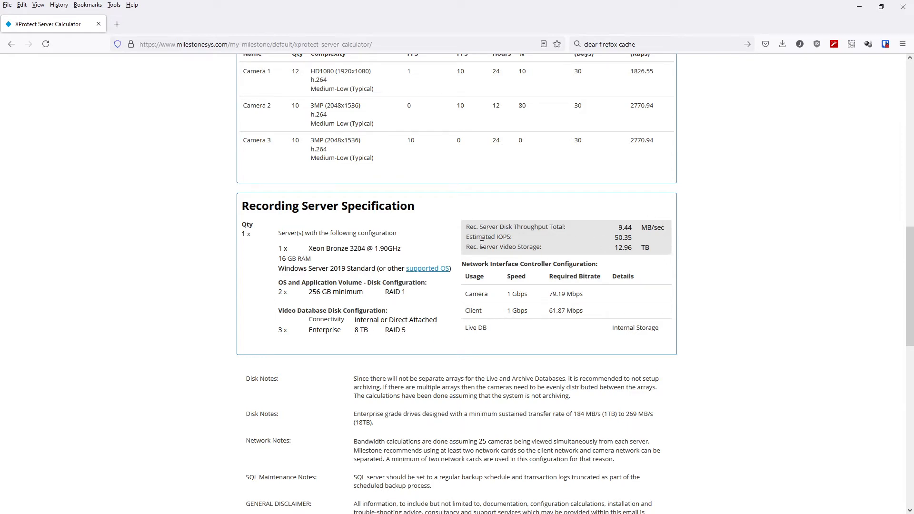
double_click(619, 236)
click(628, 242)
double_click(621, 250)
click(621, 251)
double_click(627, 226)
click(627, 227)
scroll(694, 252, up, 7)
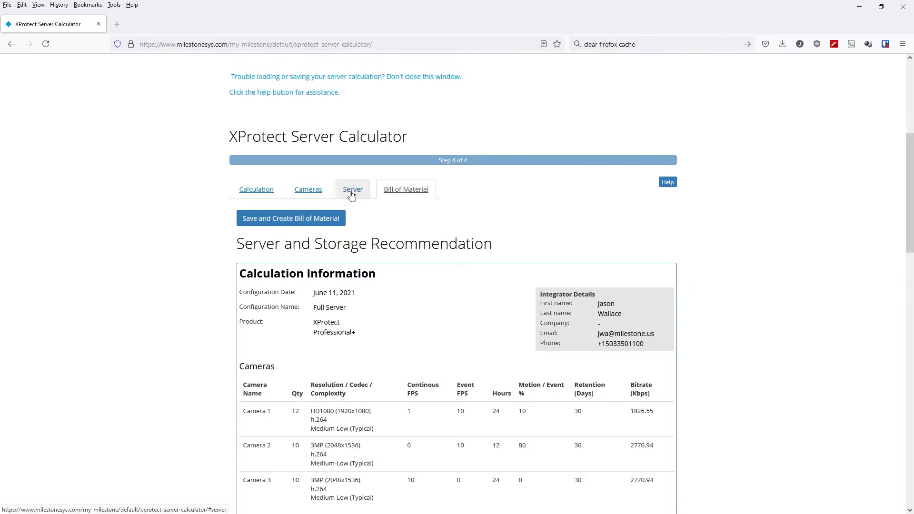
scroll(735, 267, down, 7)
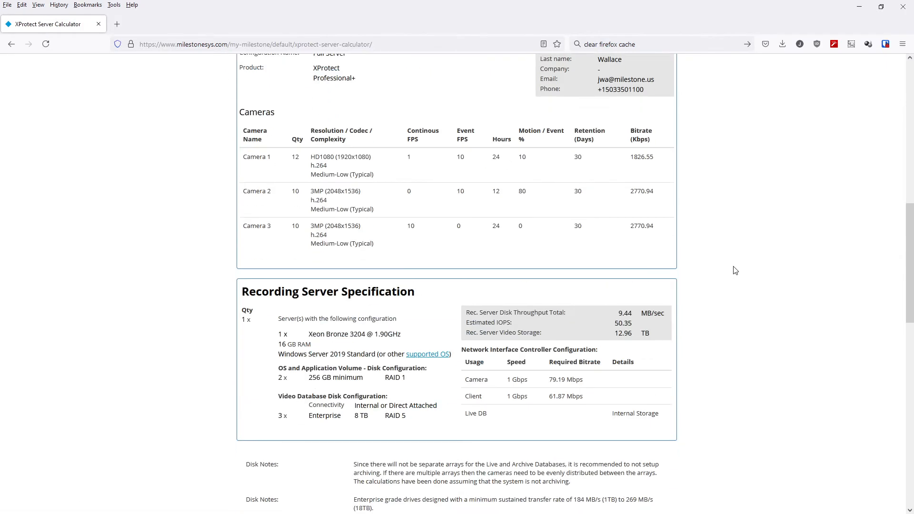
- Read the bill of material's notes and preview both pages of its printout, closing the preview without printing
scroll(734, 270, down, 2)
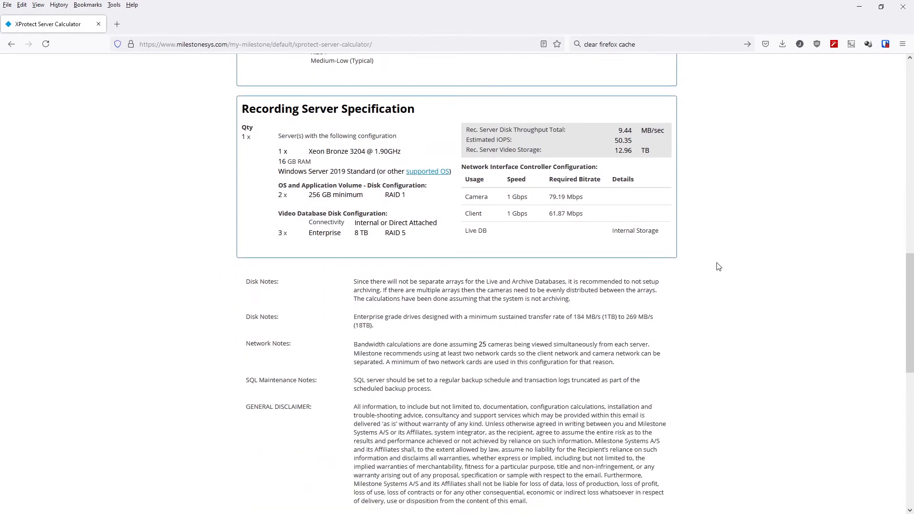
scroll(719, 267, down, 3)
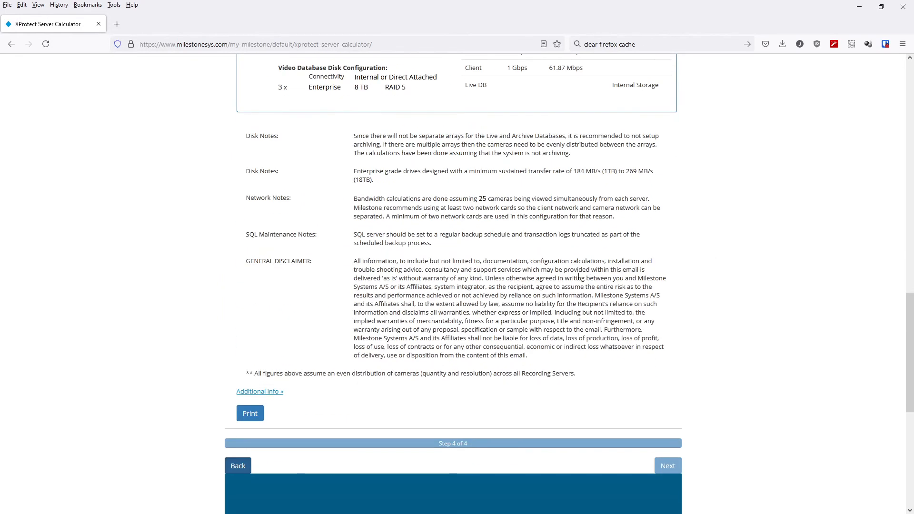
click(251, 414)
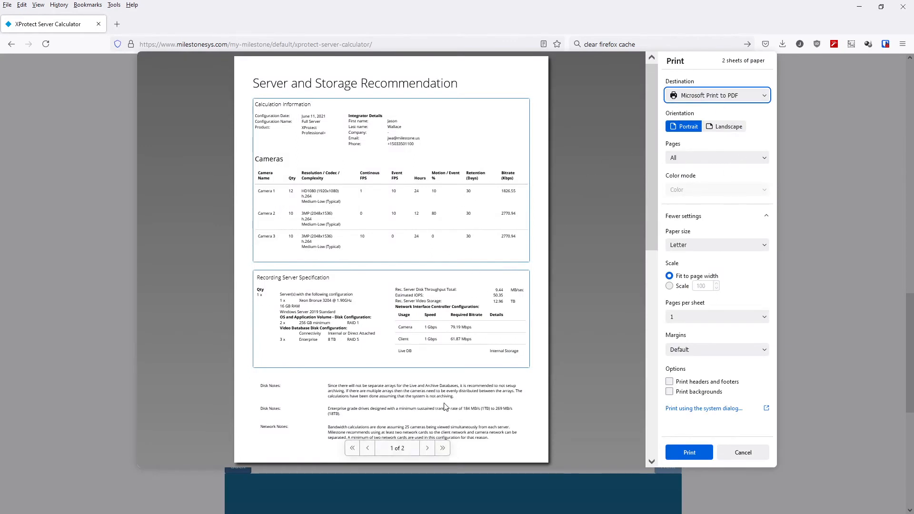
click(428, 448)
click(372, 449)
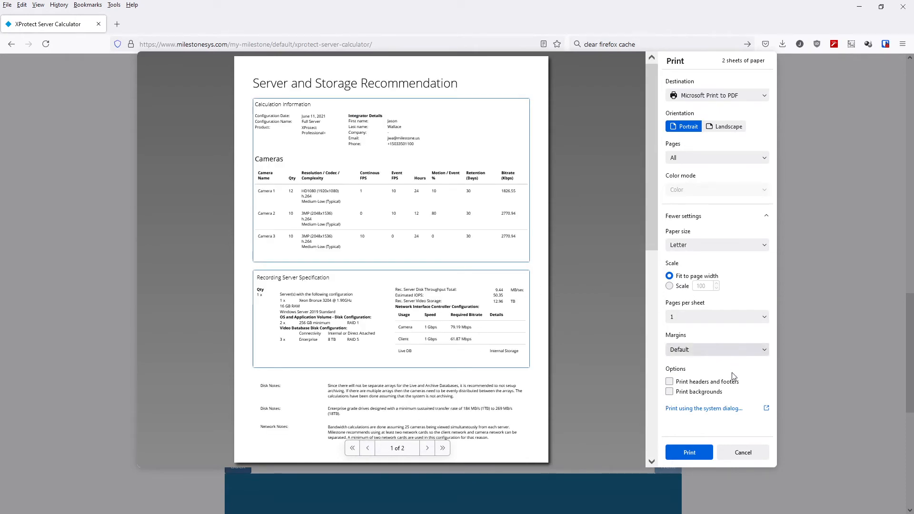
click(742, 453)
- Set Management Server on BOM to Yes in the server settings, and save and recreate the bill of material
scroll(517, 287, up, 6)
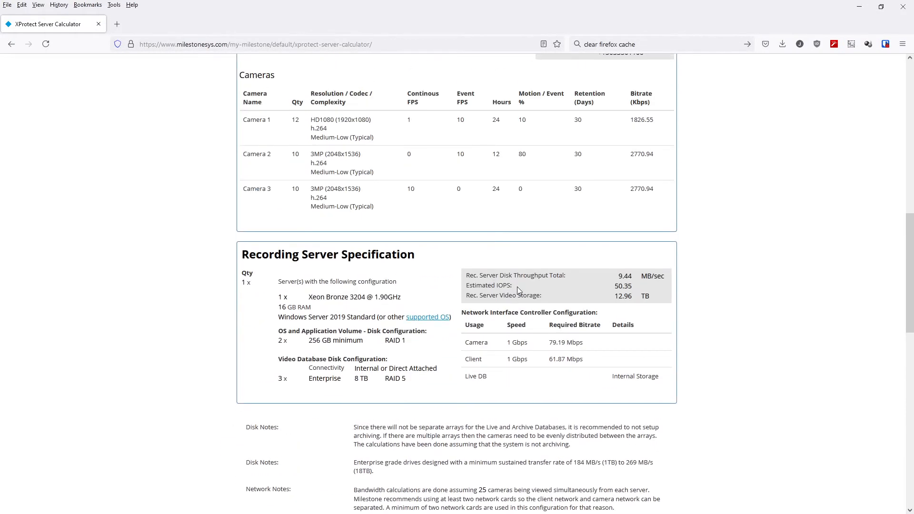
scroll(517, 287, up, 6)
click(353, 190)
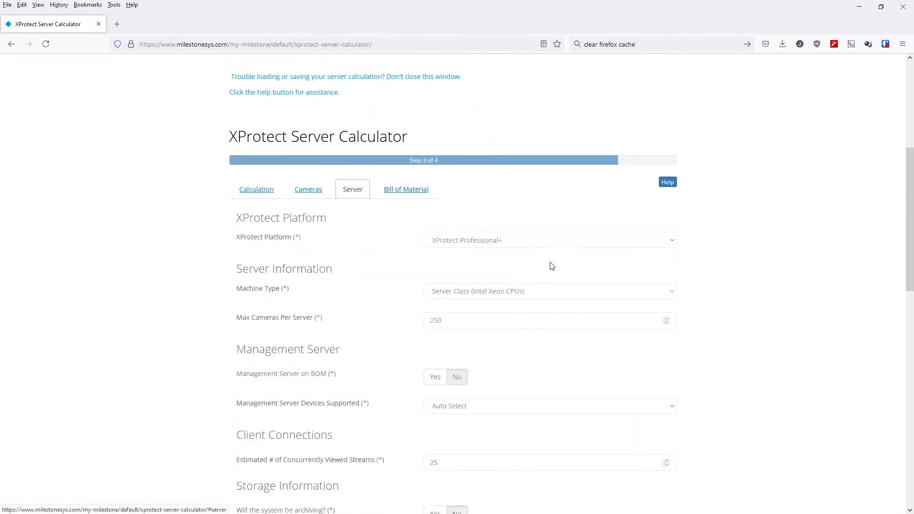
scroll(521, 339, down, 2)
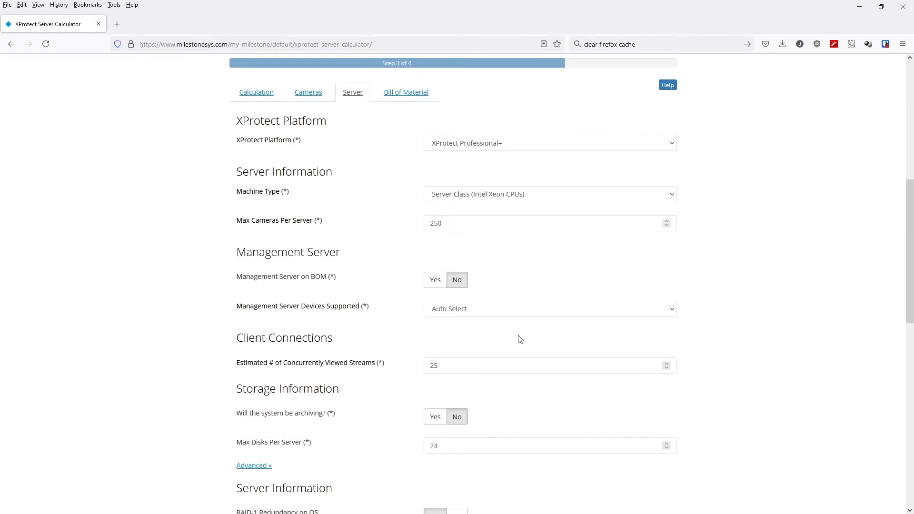
click(434, 280)
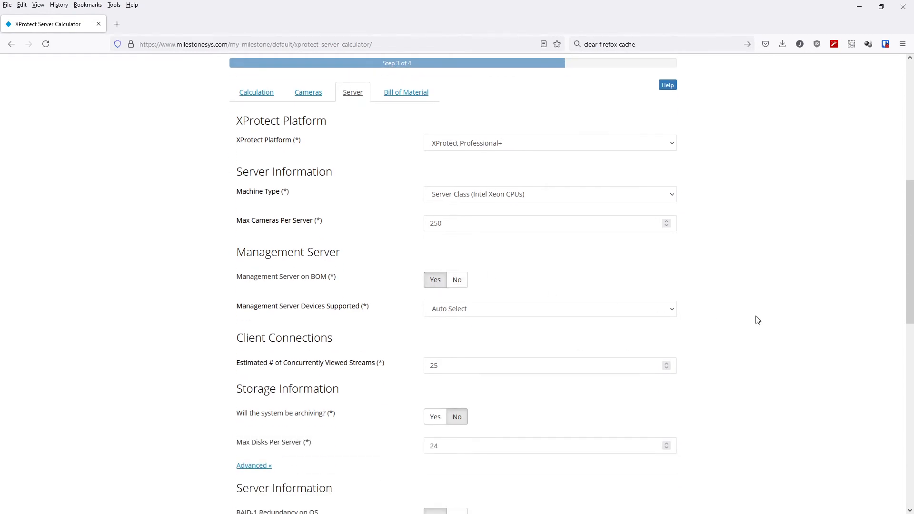
scroll(757, 320, down, 6)
click(664, 381)
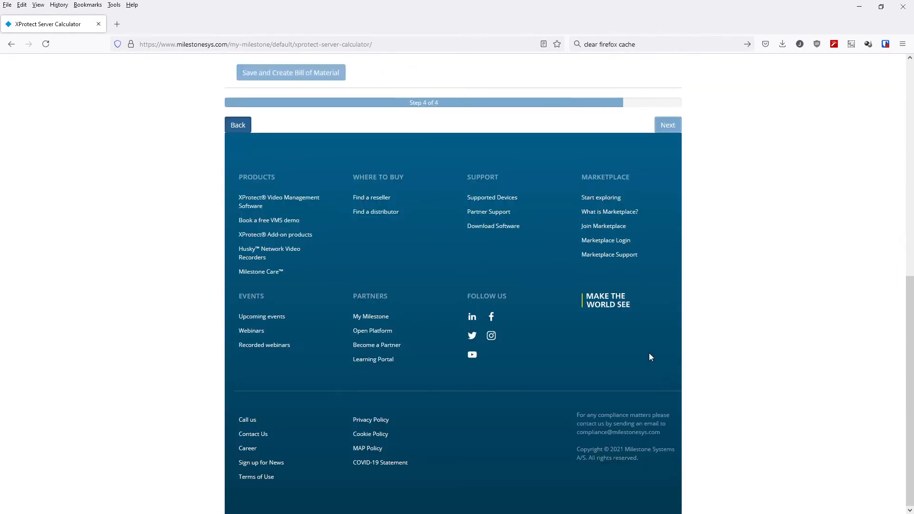
click(326, 74)
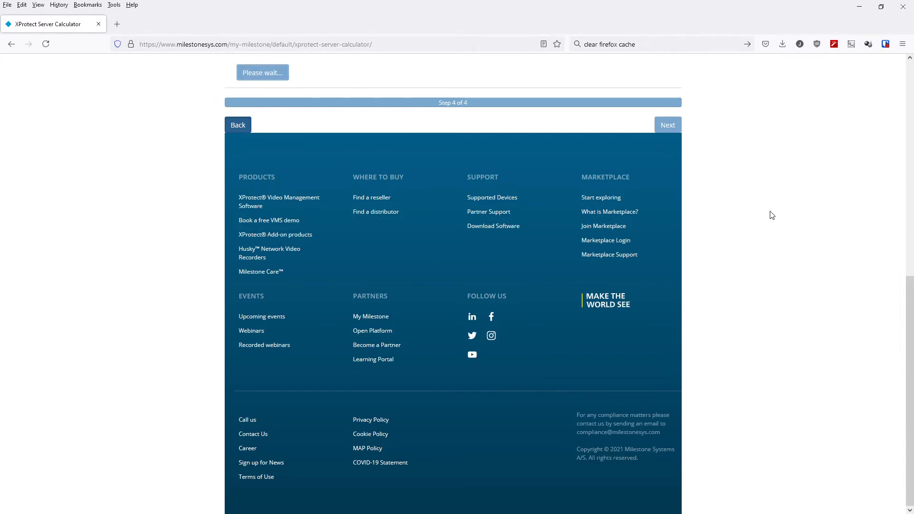
- Review the recording server specification and the management server notes in the recreated bill of material
scroll(736, 274, down, 8)
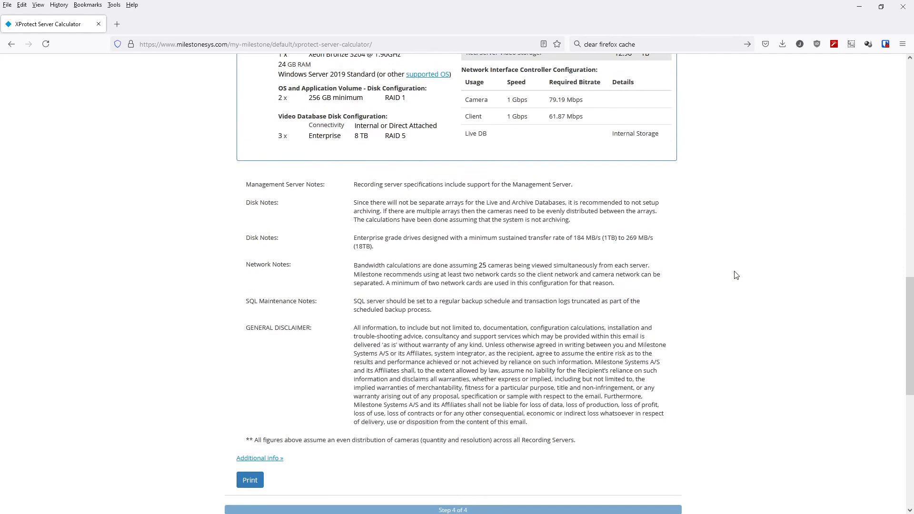
scroll(736, 275, down, 6)
scroll(734, 273, up, 12)
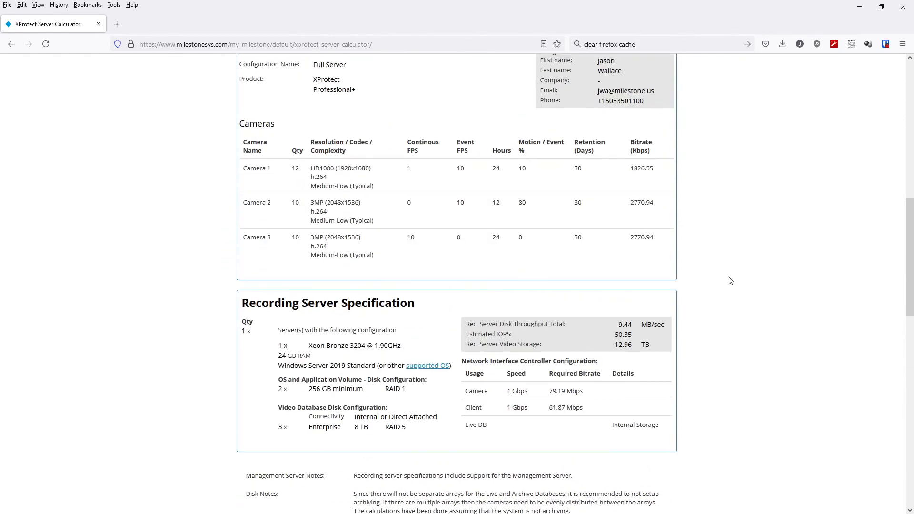
scroll(420, 243, up, 4)
scroll(421, 242, down, 4)
scroll(420, 243, up, 4)
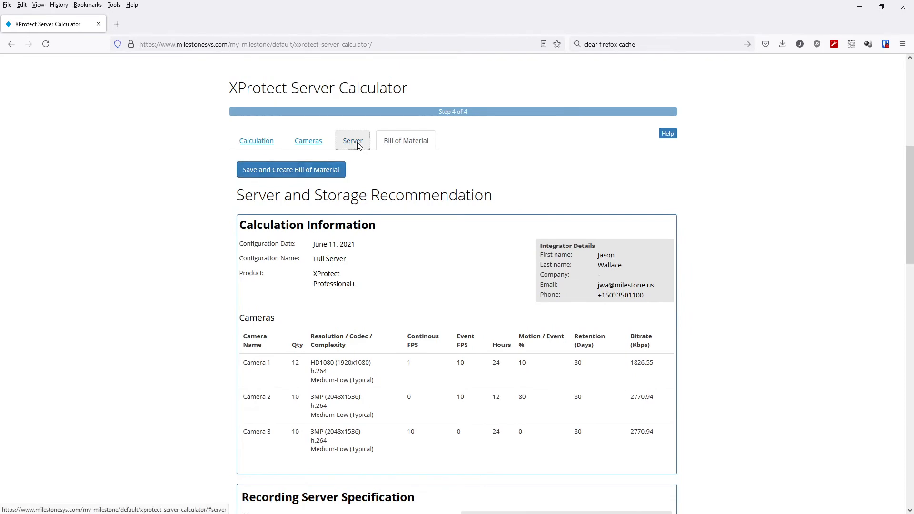
- Change the XProtect platform to XProtect Corporate in the server settings, and save and recreate the bill of material
click(357, 143)
click(464, 193)
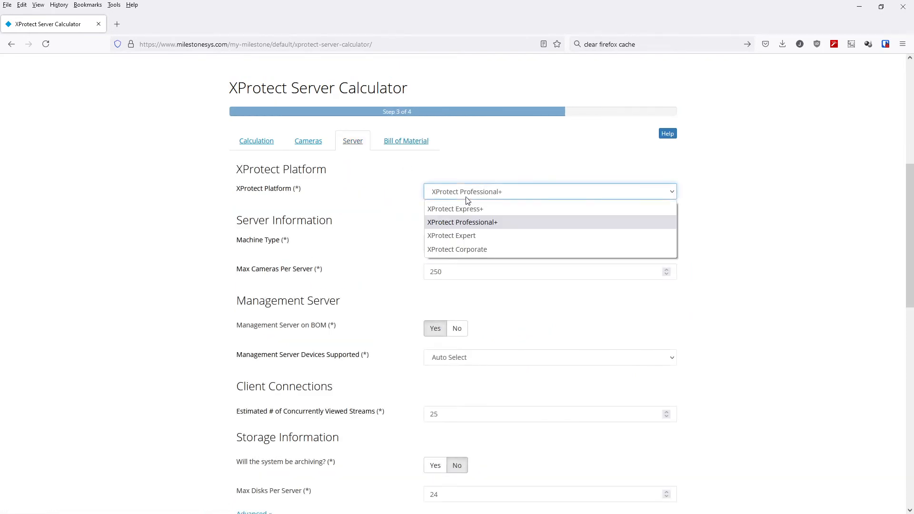
click(470, 249)
scroll(722, 247, down, 4)
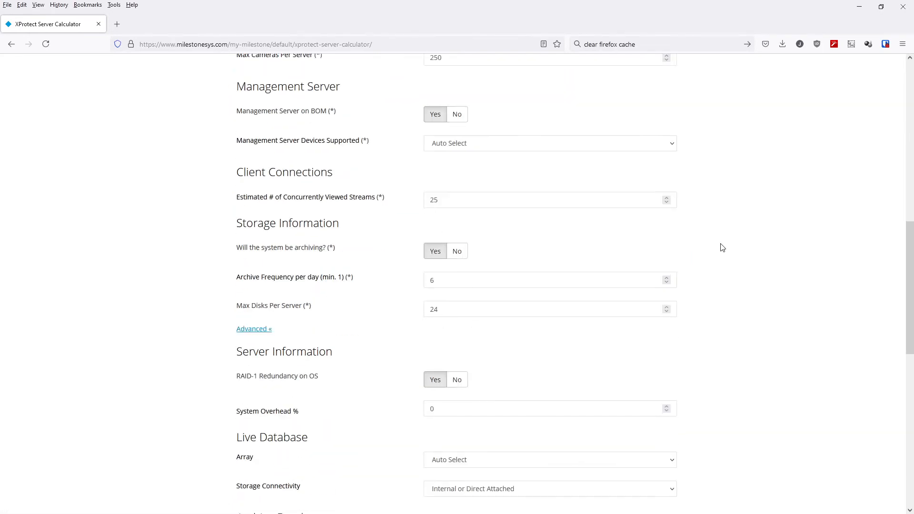
scroll(722, 247, down, 10)
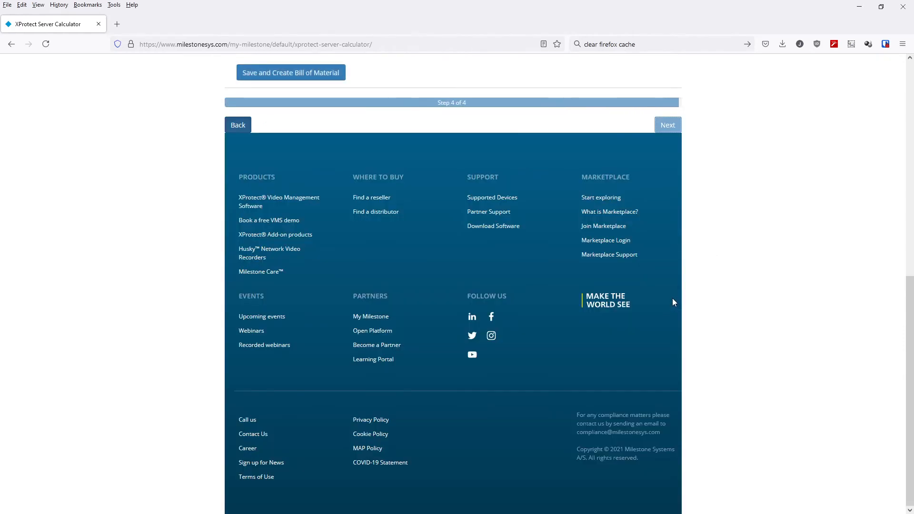
scroll(484, 227, up, 3)
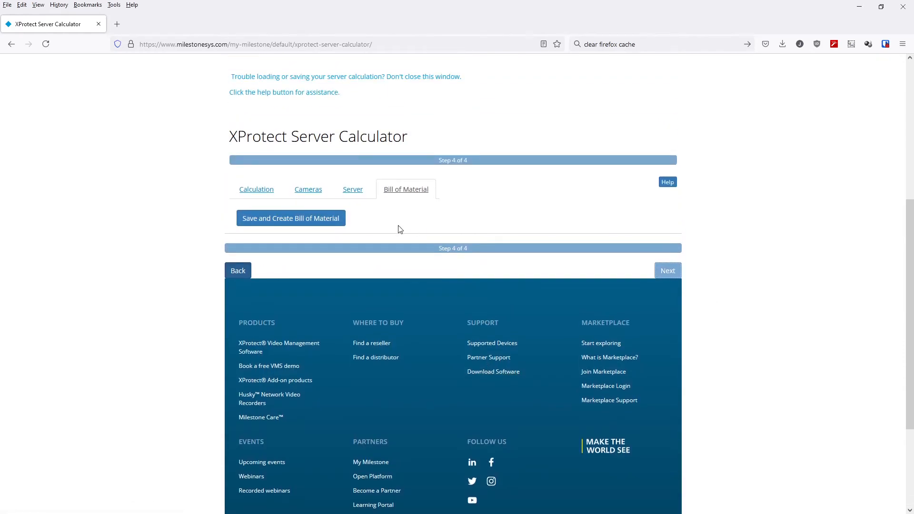
click(325, 222)
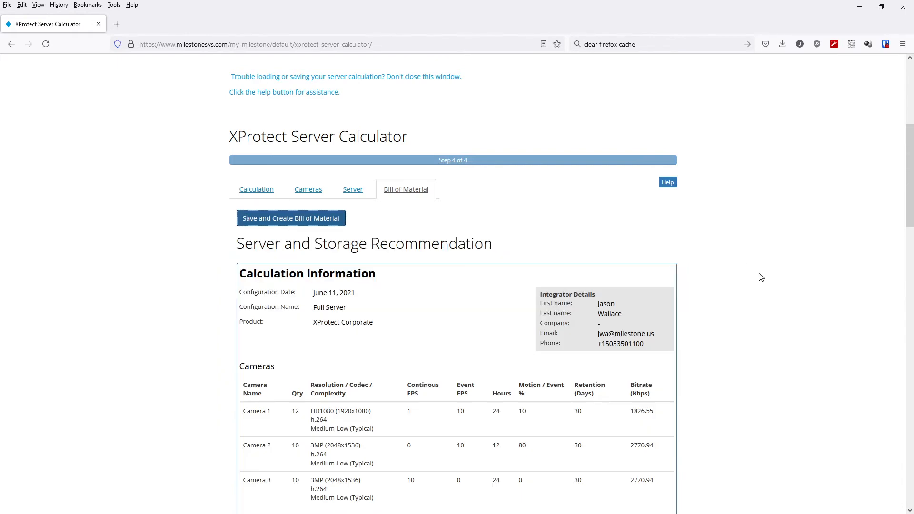
- Examine the Recording Server Specification and the Management Server Specification, including CPU, RAM, OS and SQL version
scroll(760, 299, down, 4)
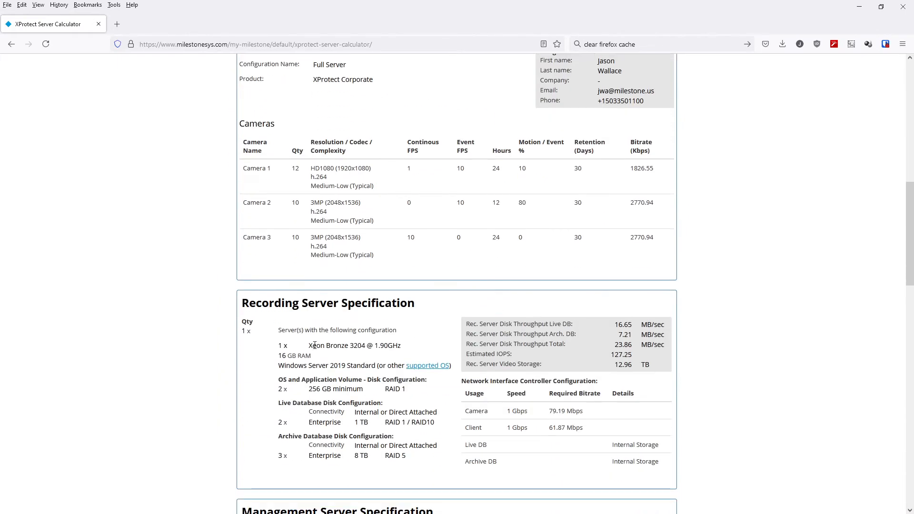
scroll(310, 324, down, 2)
scroll(314, 314, down, 5)
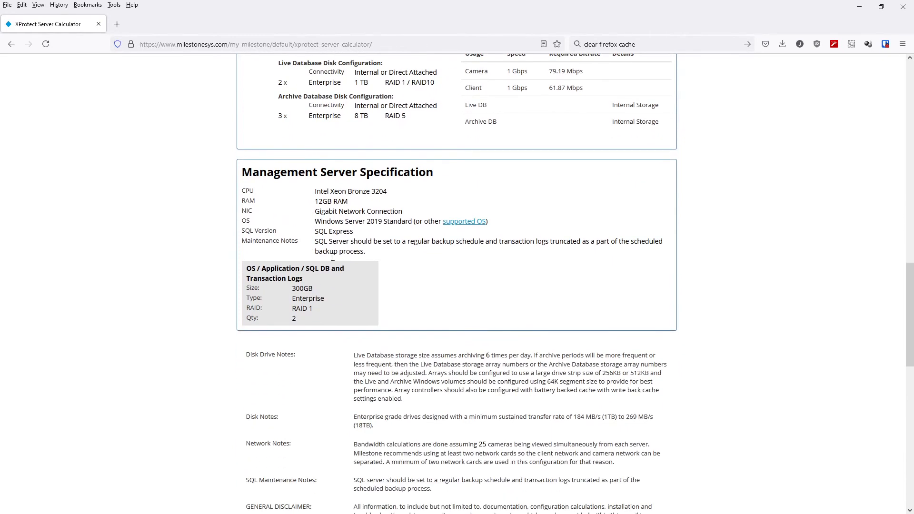
drag(315, 191, 376, 252)
click(391, 253)
scroll(391, 237, up, 4)
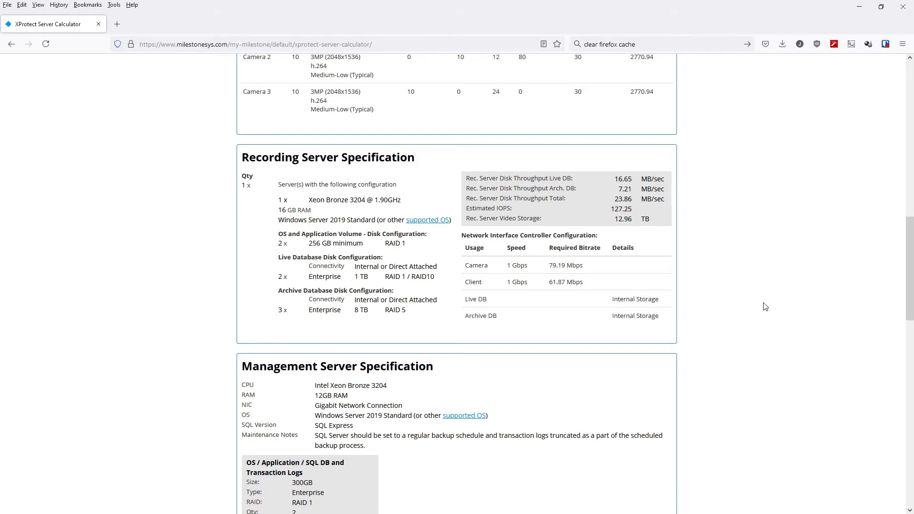
- Finish the current calculation and reopen the saved Full Server calculation for editing
scroll(765, 306, up, 10)
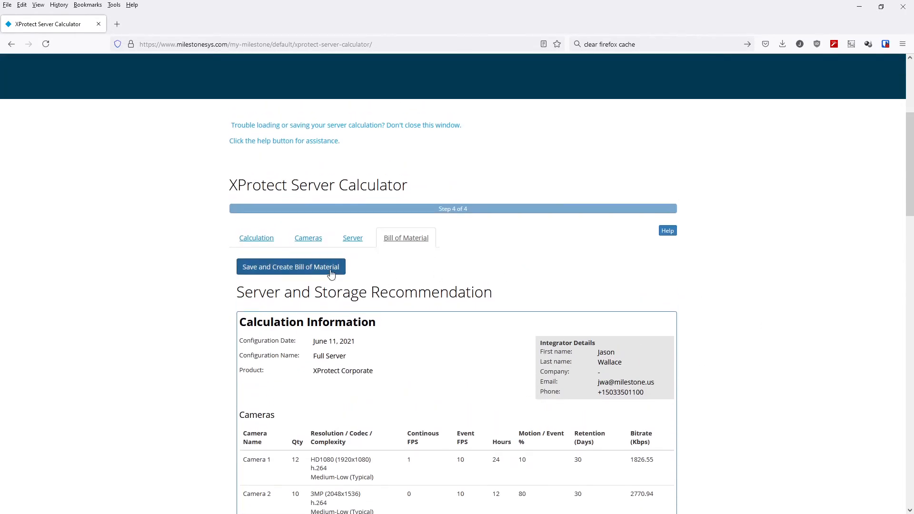
click(256, 240)
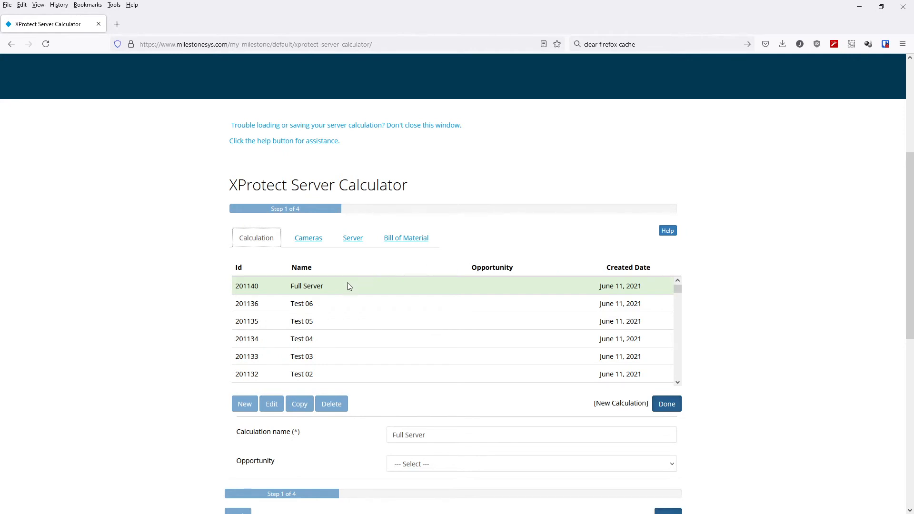
click(310, 288)
click(666, 403)
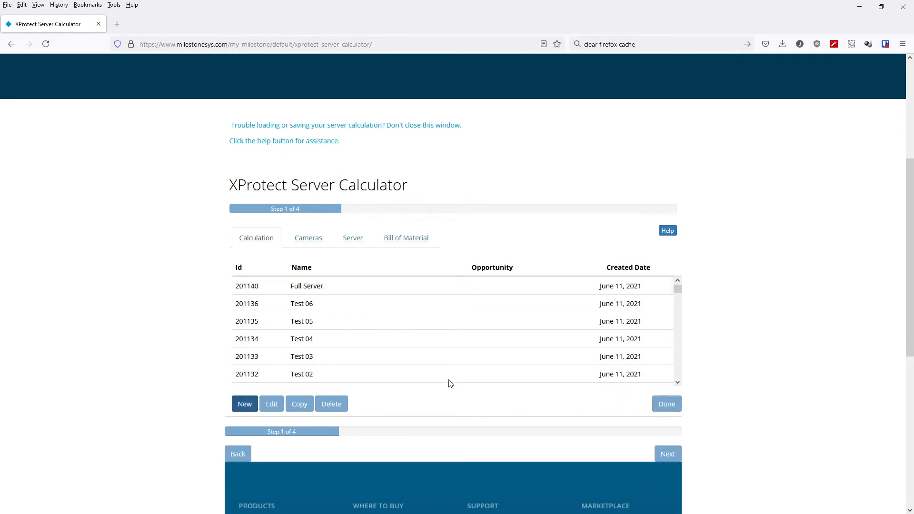
click(299, 286)
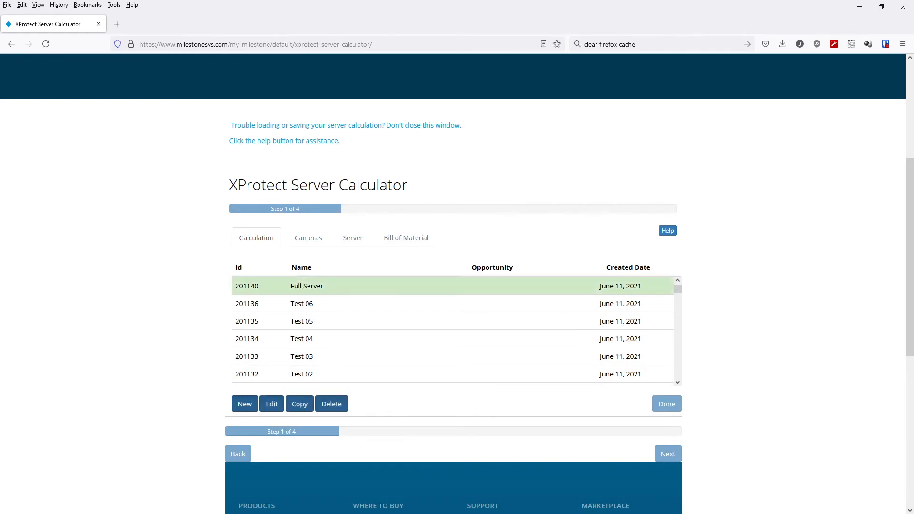
click(271, 404)
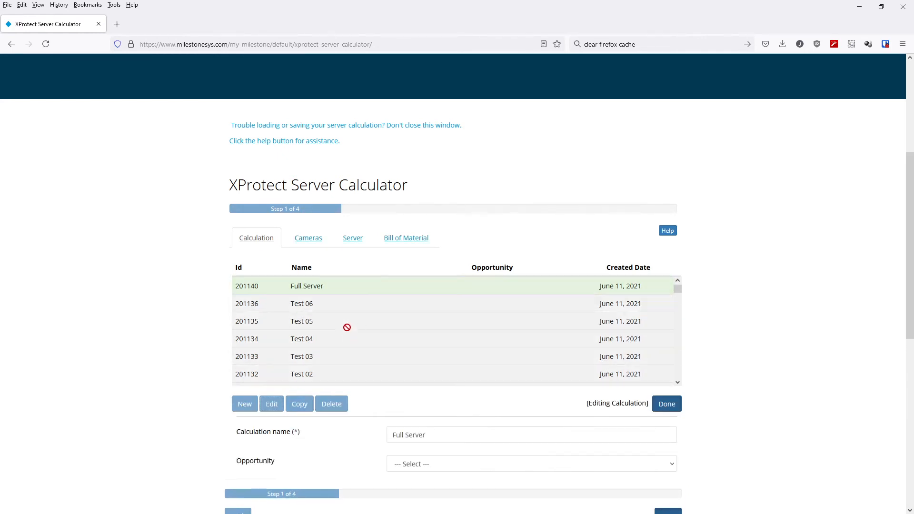
- Rename the calculation as "Full Server Management Server"
click(442, 436)
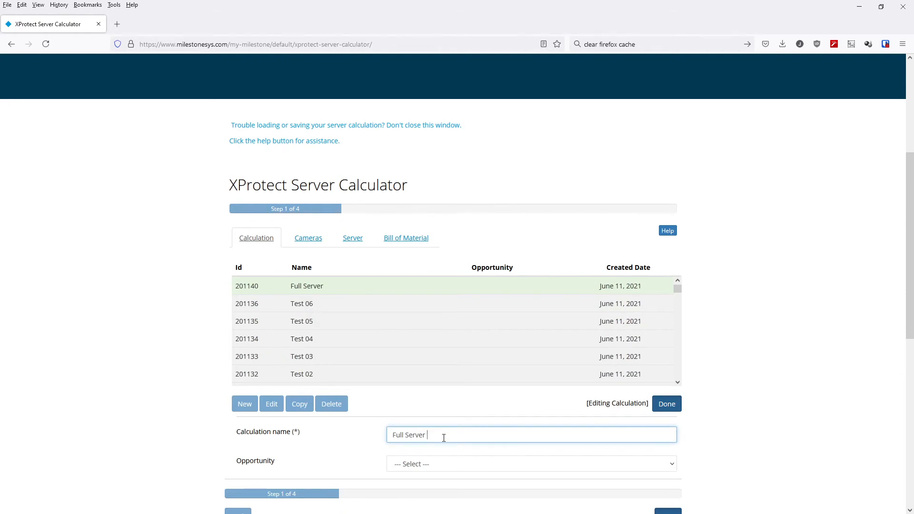
text(M)
text(Ma)
text(nagement Server)
click(728, 421)
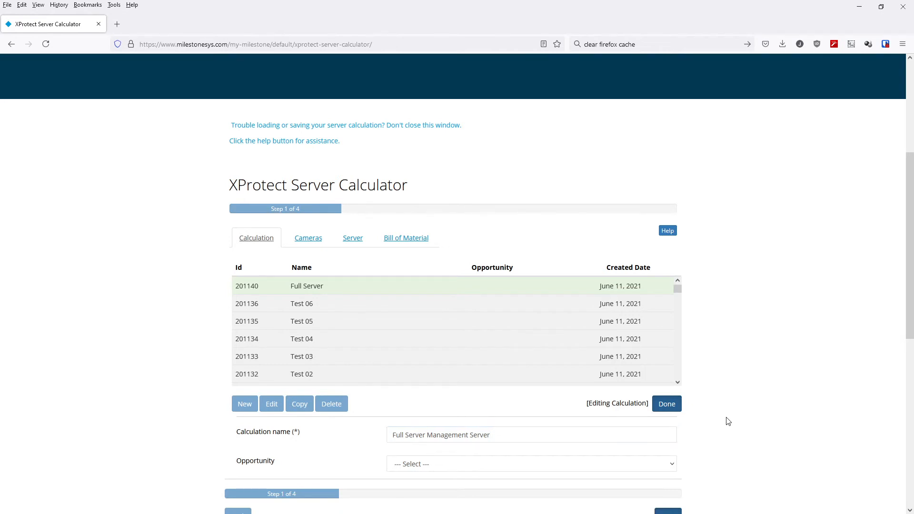
- Advance through the camera and server settings without changes, save and create the renamed calculation's bill of material, and review it
scroll(729, 421, down, 2)
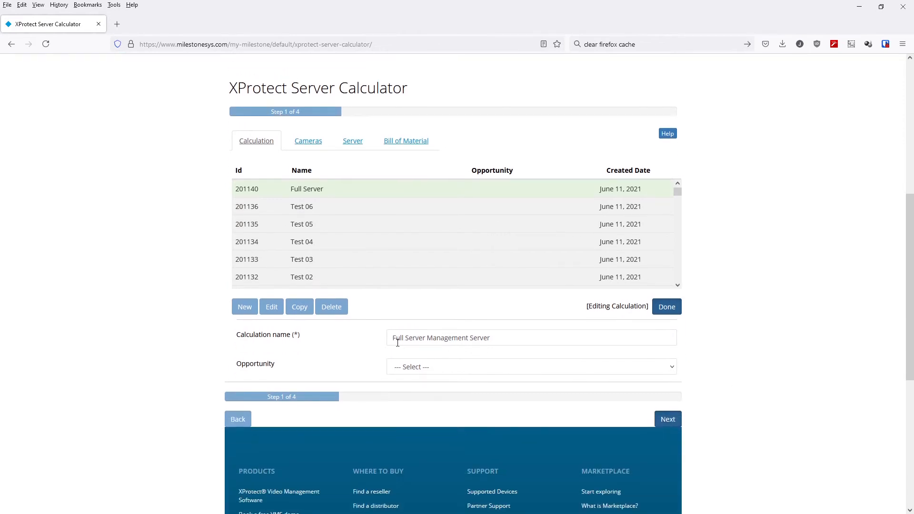
click(669, 419)
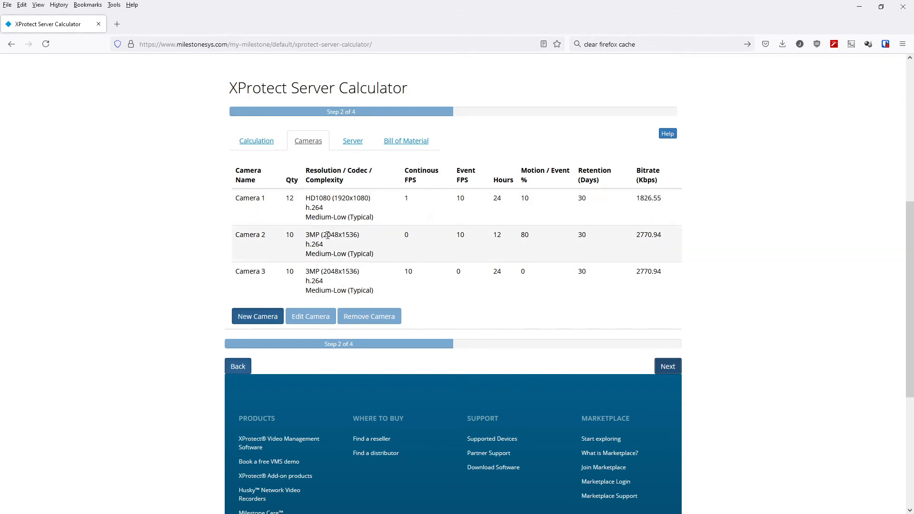
click(667, 367)
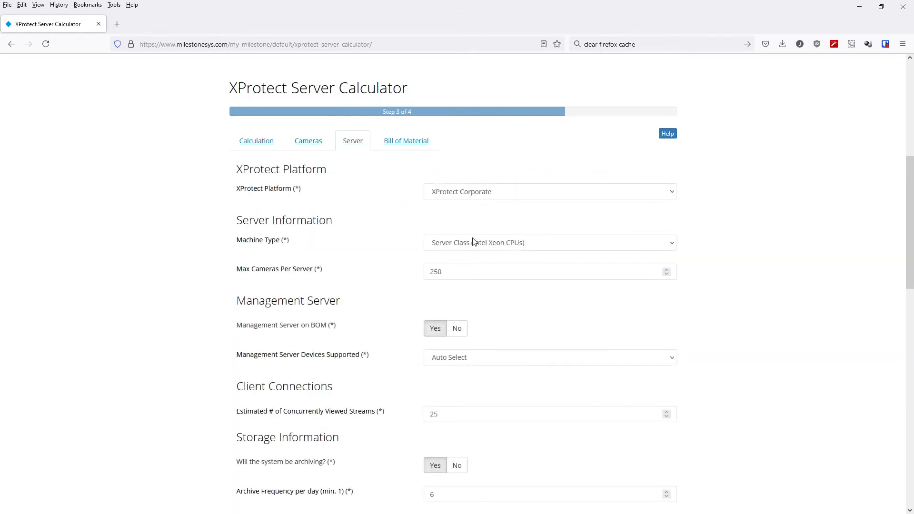
scroll(741, 295, down, 5)
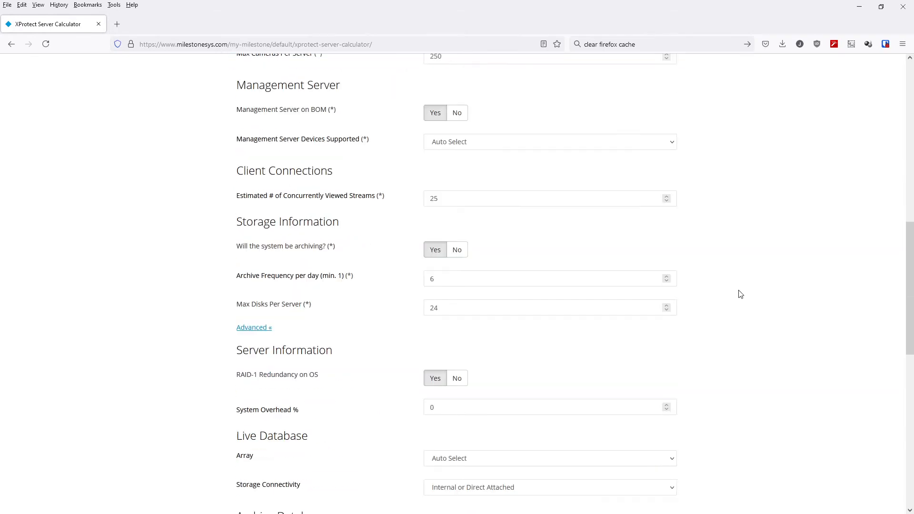
scroll(728, 321, up, 3)
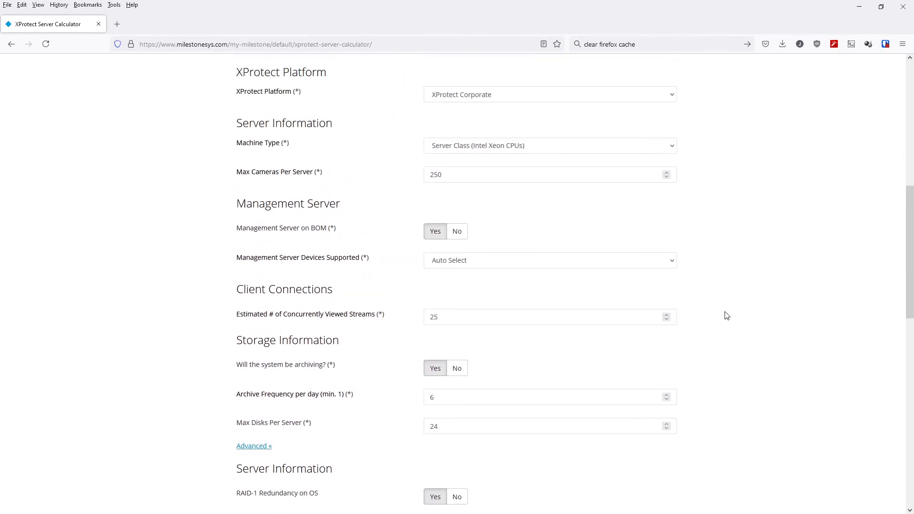
scroll(728, 318, down, 7)
click(333, 73)
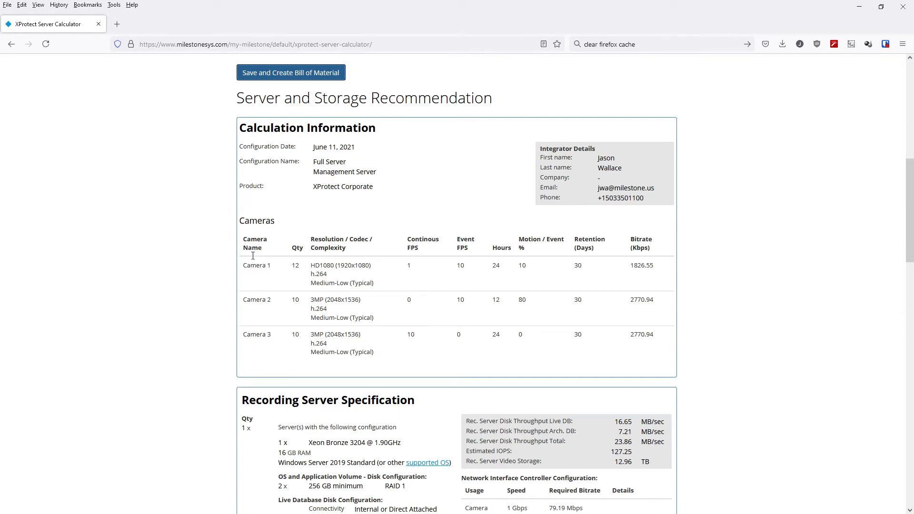
scroll(253, 255, down, 3)
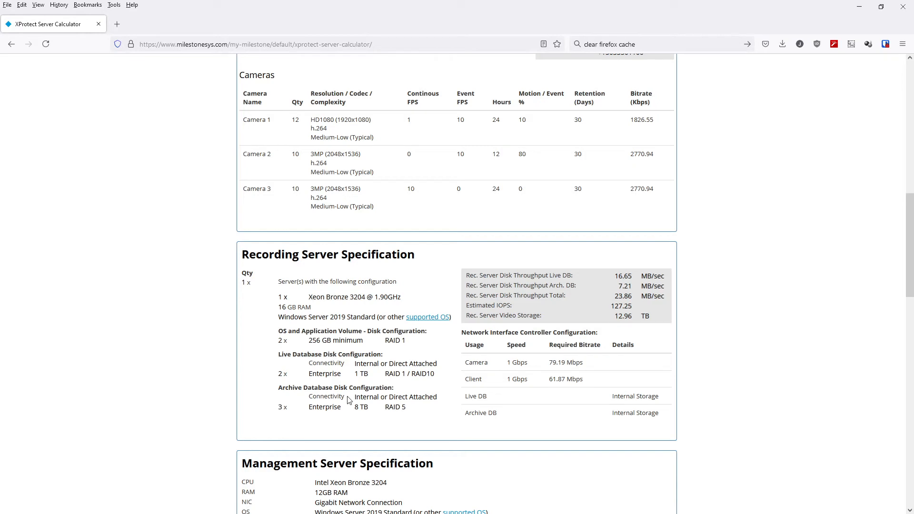
- Review the Management Server Specification in the Full Server Management Server bill of material
scroll(307, 362, down, 6)
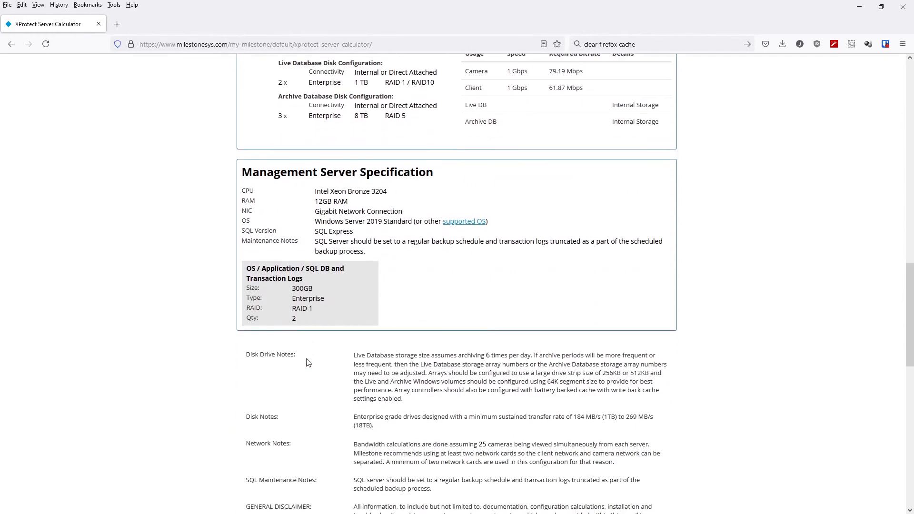
drag(258, 185, 392, 322)
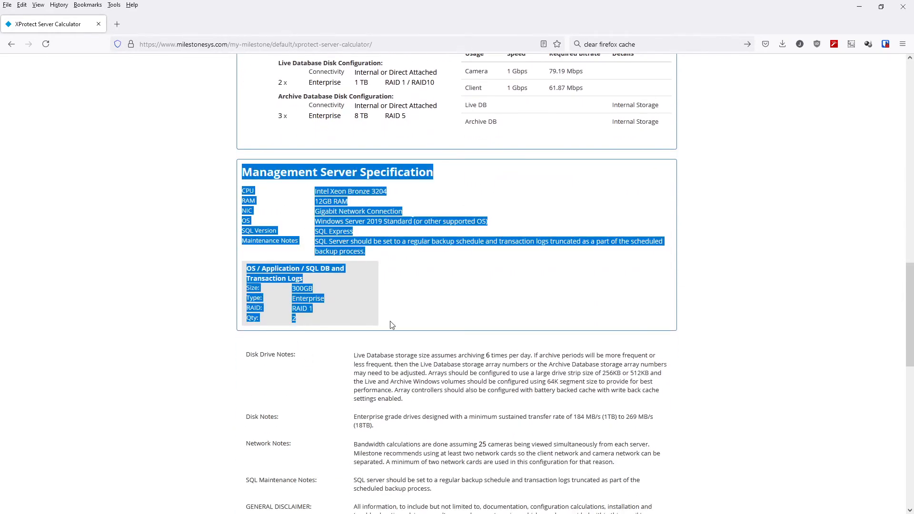
click(427, 316)
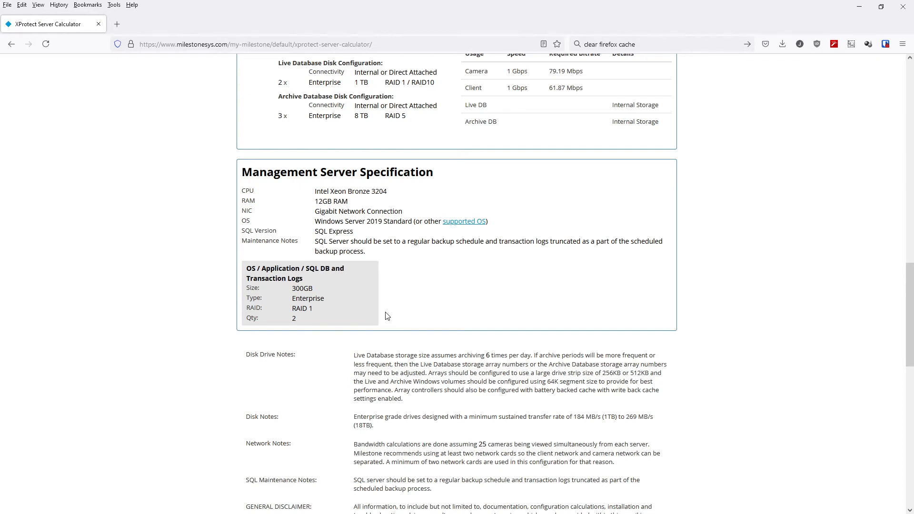
- Copy the Full Server Management Server calculation under the new name "Building A"
scroll(387, 316, up, 15)
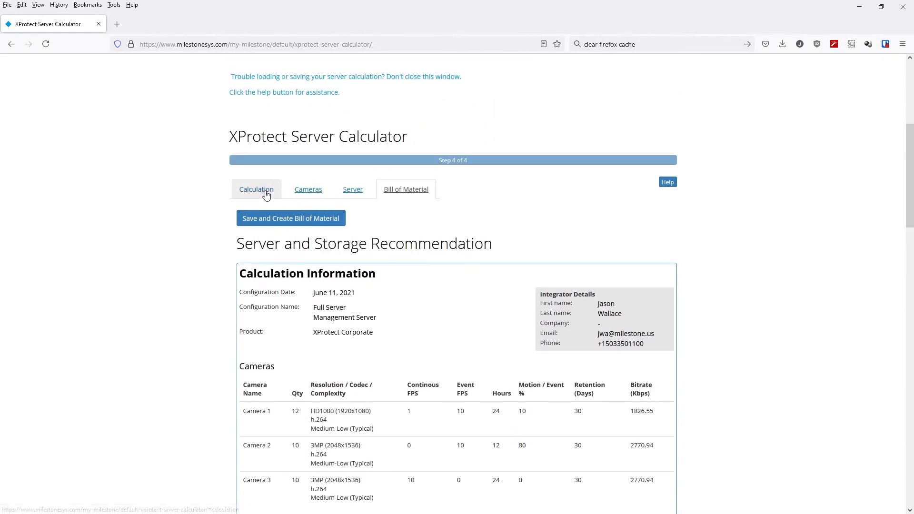
click(266, 194)
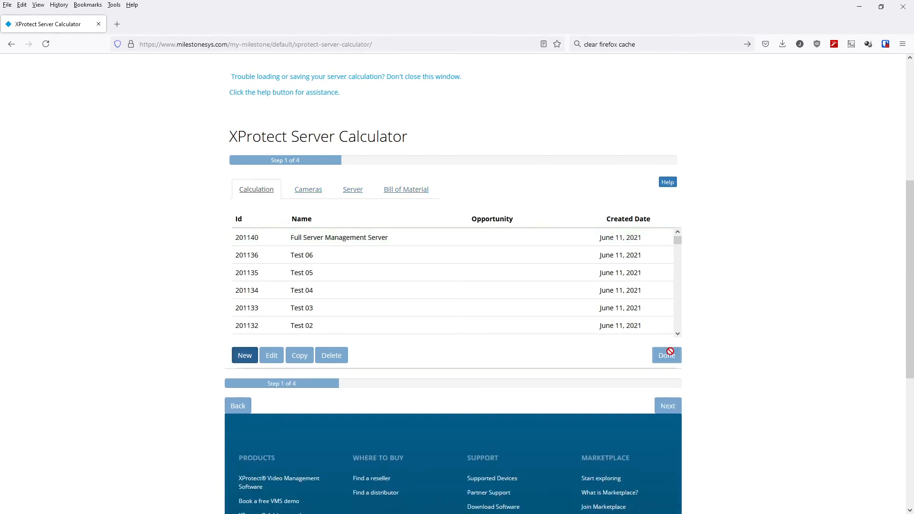
click(381, 237)
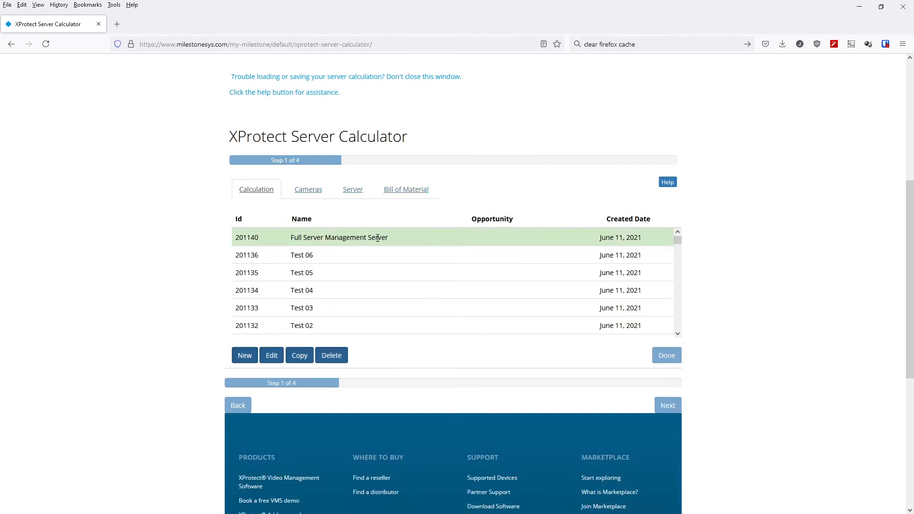
click(298, 353)
click(433, 108)
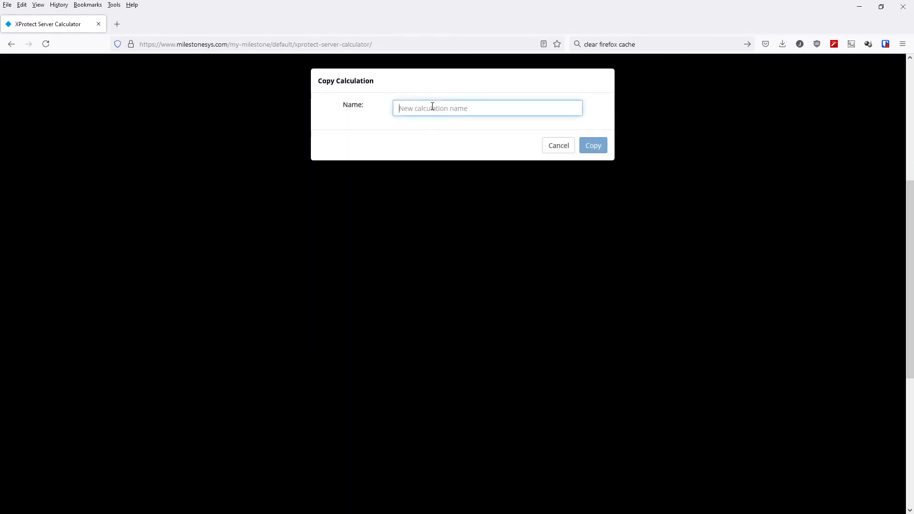
text(Building A)
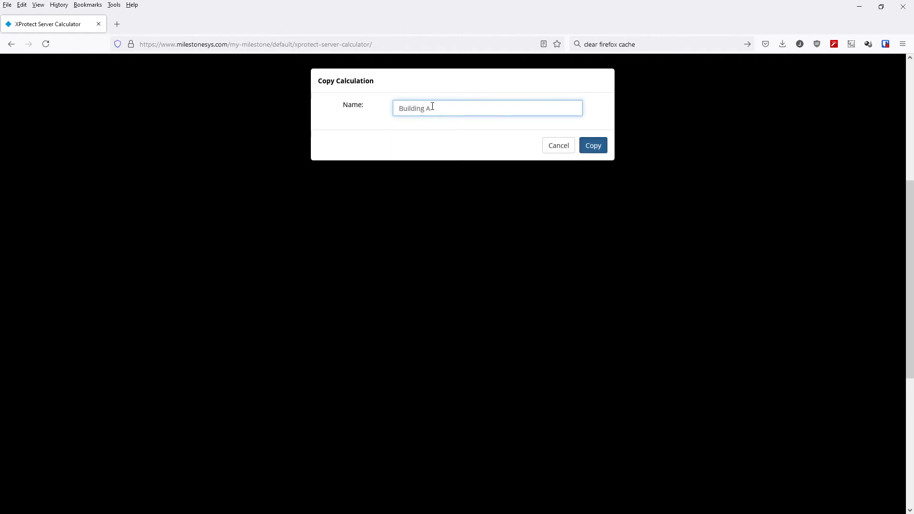
click(596, 145)
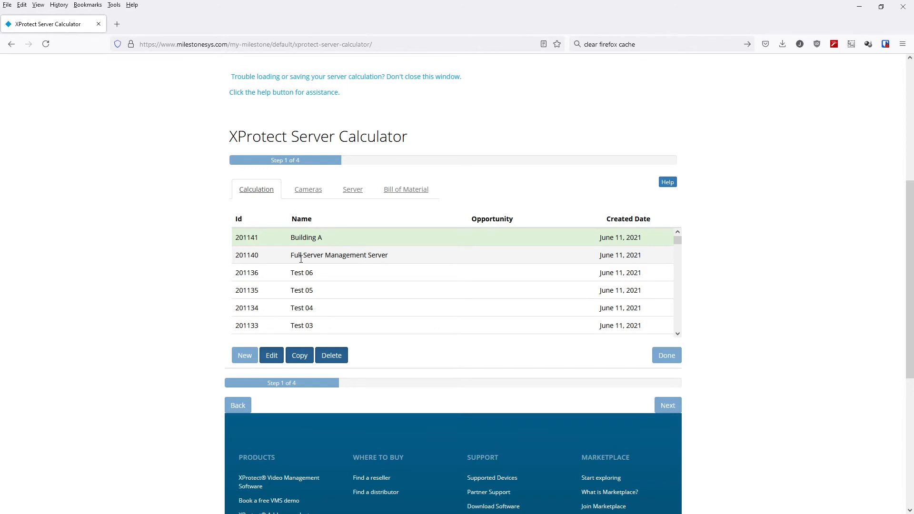
- Open the Building A calculation for editing and proceed to its camera list
click(350, 256)
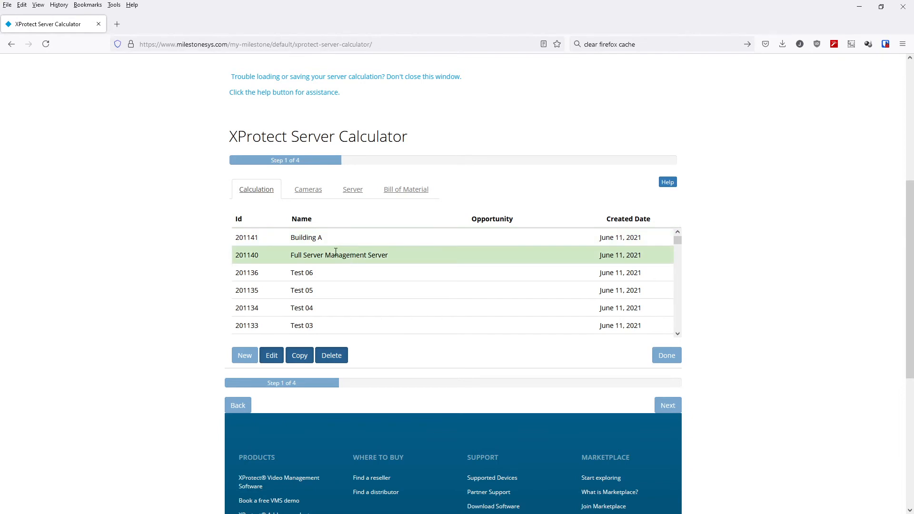
click(324, 237)
click(273, 353)
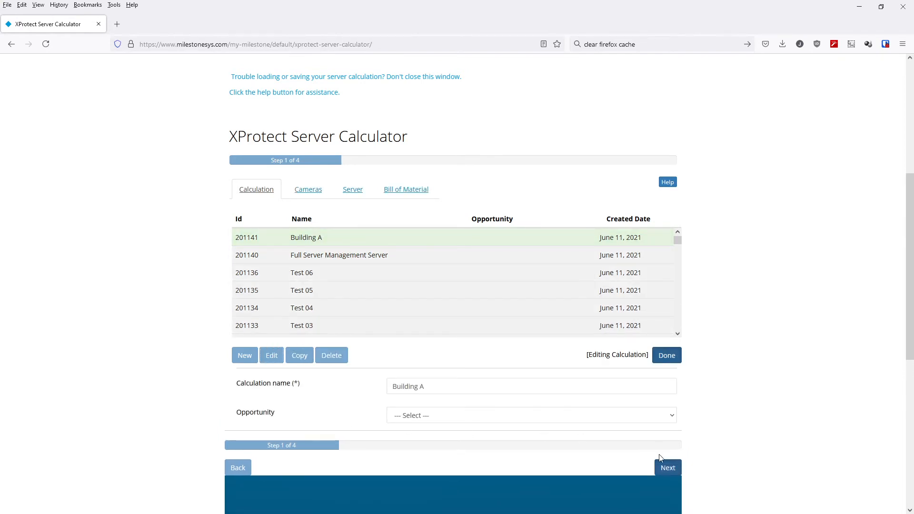
click(668, 467)
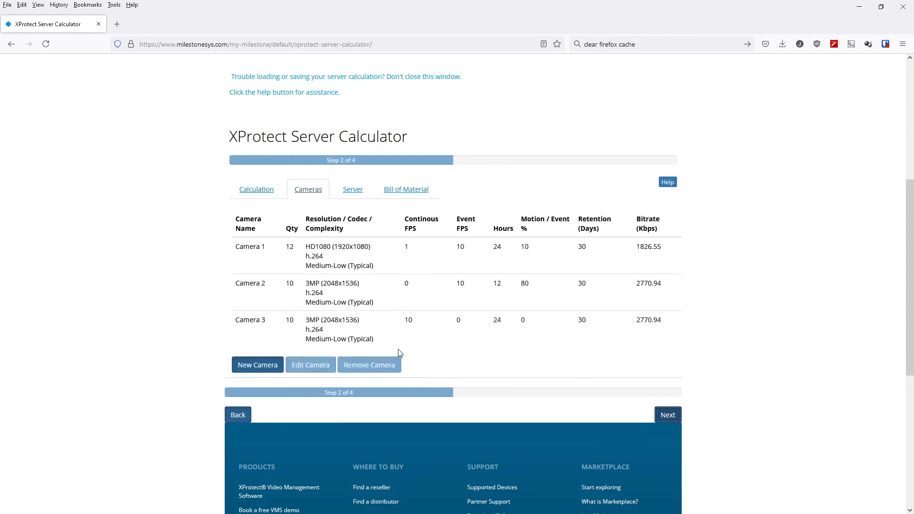
- Remove Camera 3 and Camera 2 from the Building A calculation
click(360, 334)
click(362, 367)
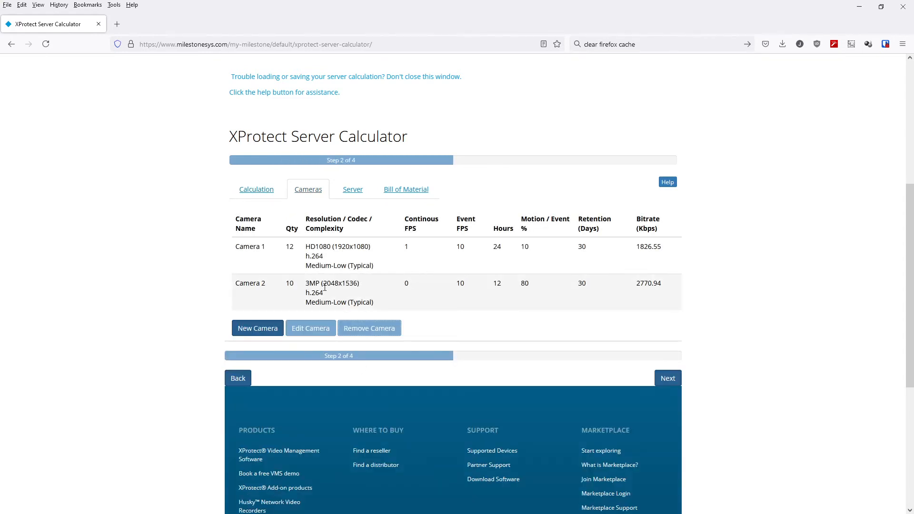
click(363, 305)
click(369, 326)
- Rename Camera 1 as "Building A Camers", keeping its other settings
click(338, 256)
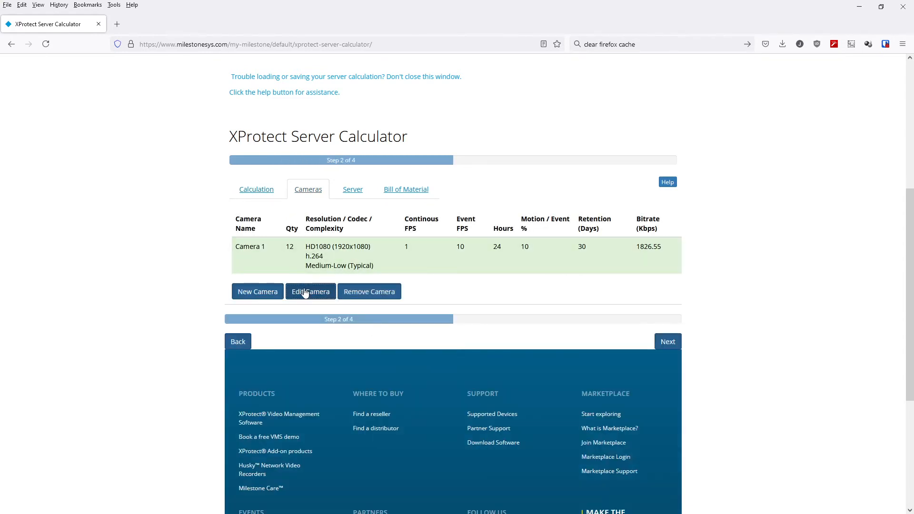
click(306, 292)
click(392, 323)
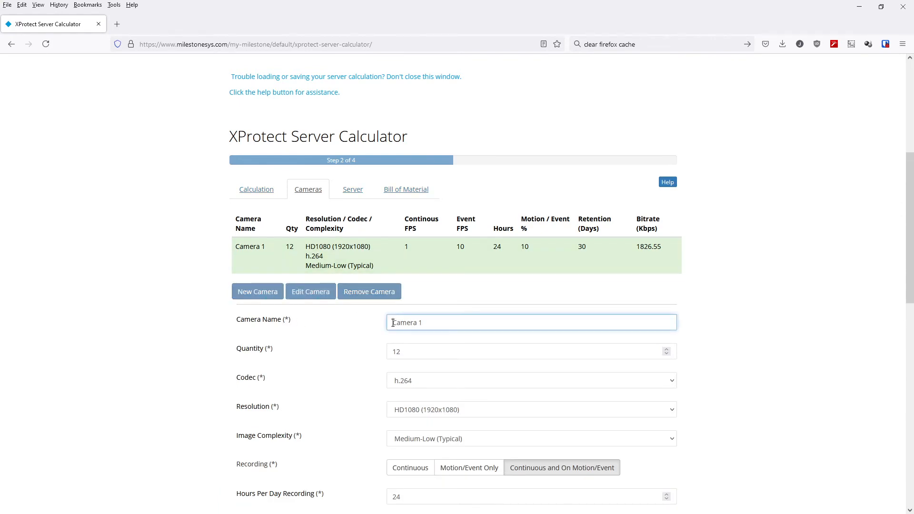
text(Building A)
click(718, 344)
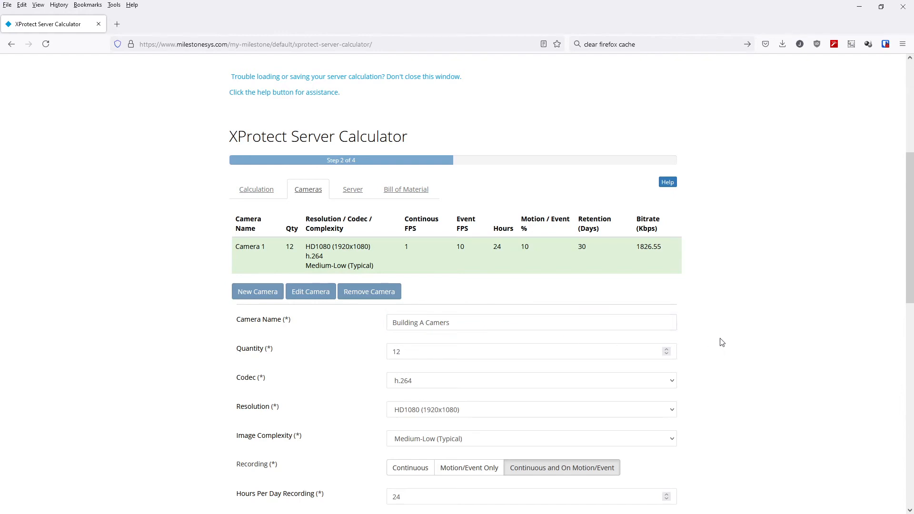
scroll(719, 342, down, 6)
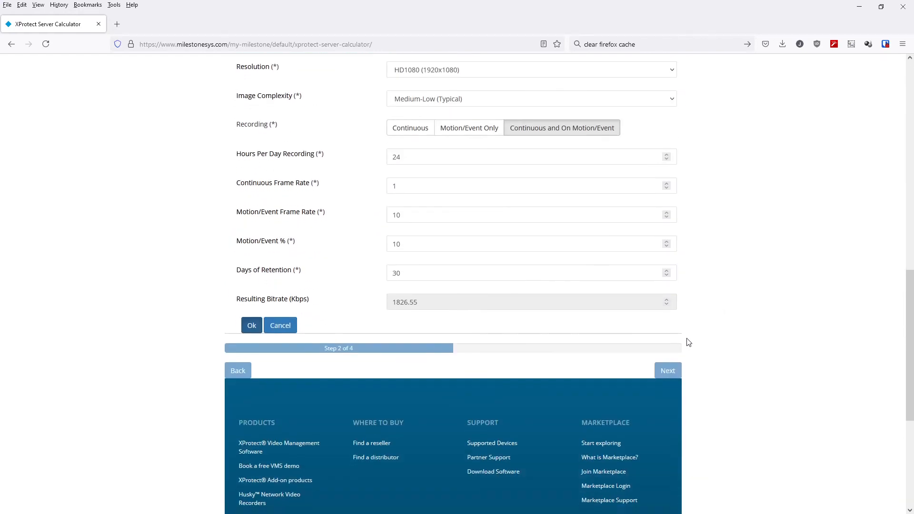
click(251, 326)
- Set Management Server on BOM to No in the Building A server settings
click(667, 124)
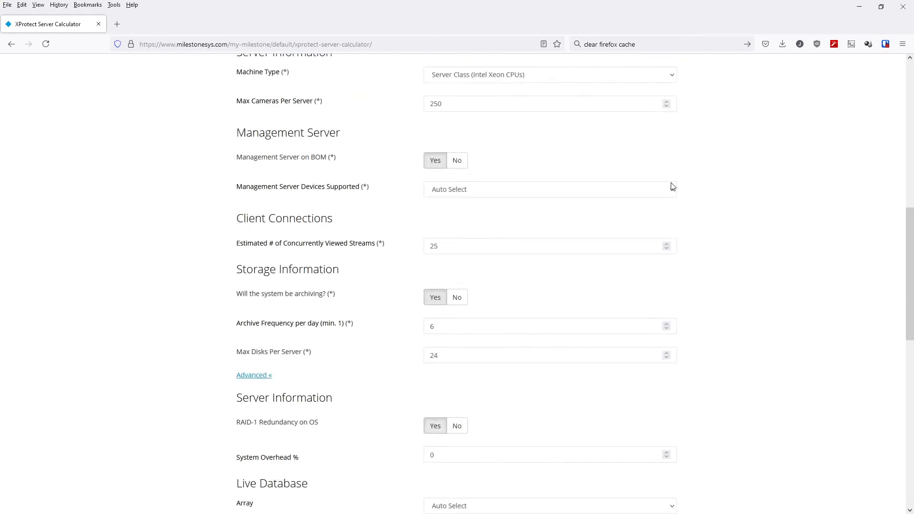
scroll(672, 184, up, 4)
click(411, 172)
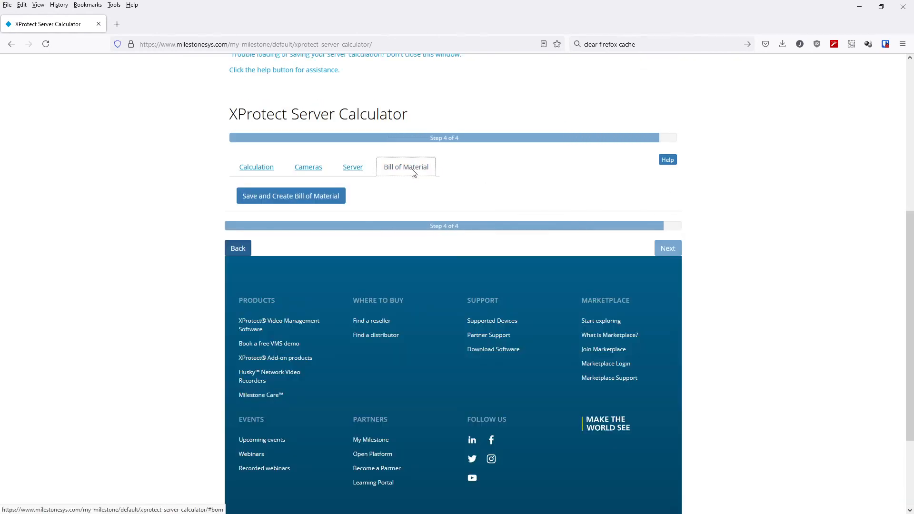
click(360, 174)
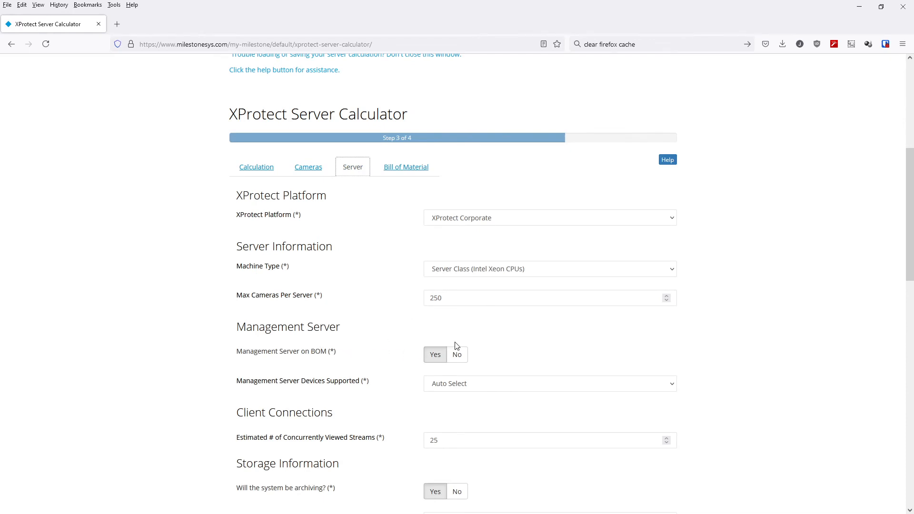
click(457, 354)
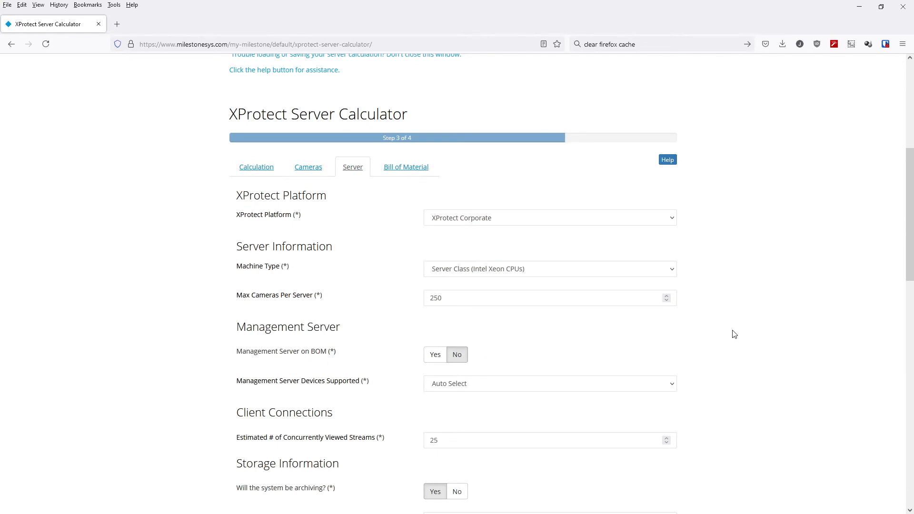
- Save and create the Building A bill of material and review its Recording Server Specification
scroll(733, 334, down, 6)
scroll(733, 334, down, 5)
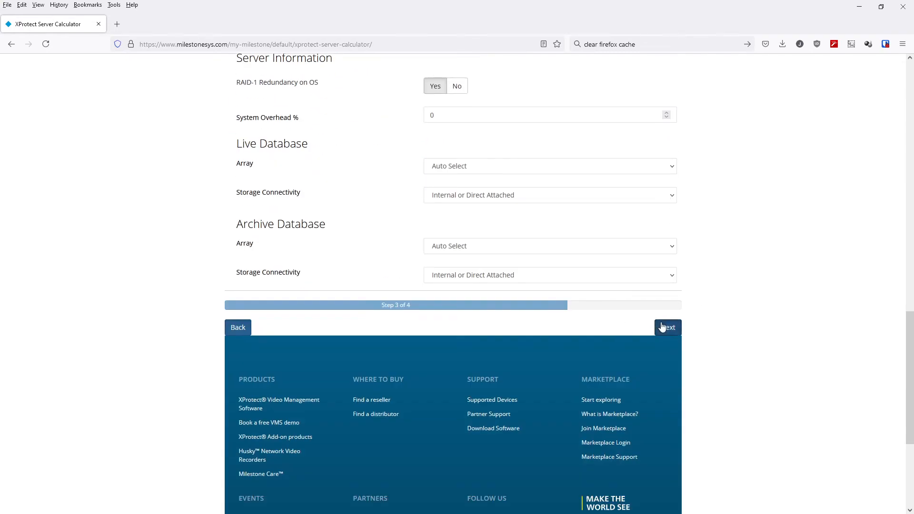
click(663, 324)
scroll(690, 157, up, 4)
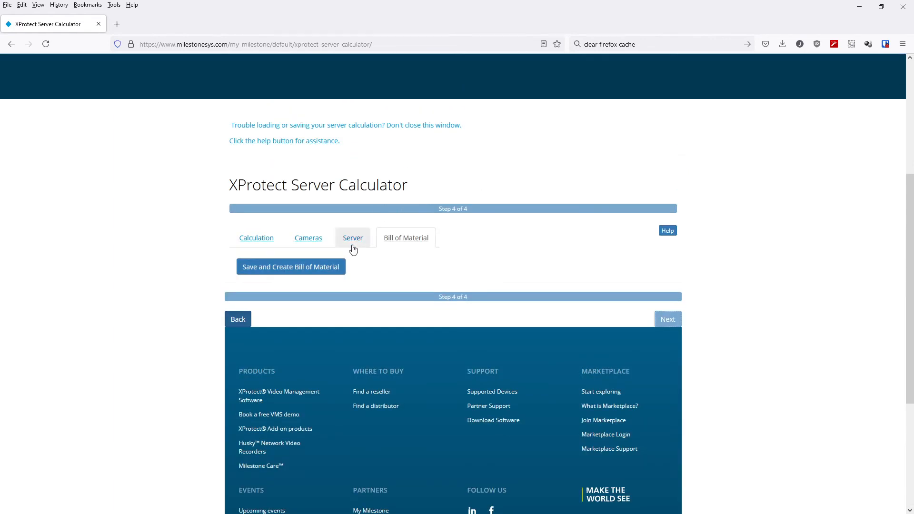
click(322, 267)
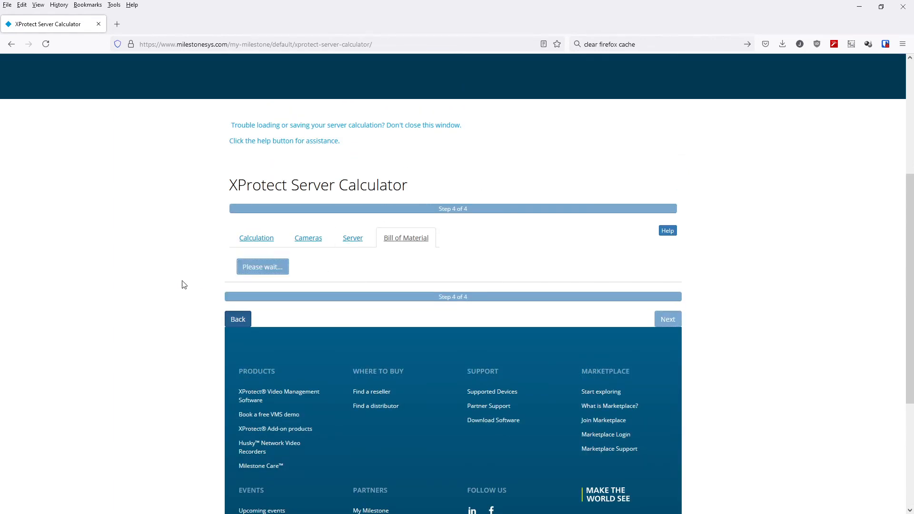
scroll(184, 284, down, 5)
scroll(184, 285, down, 2)
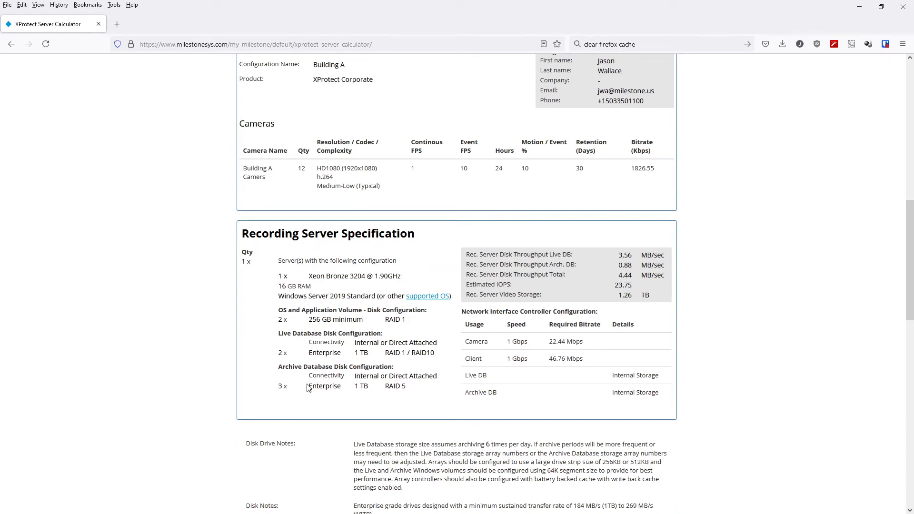
scroll(309, 383, up, 6)
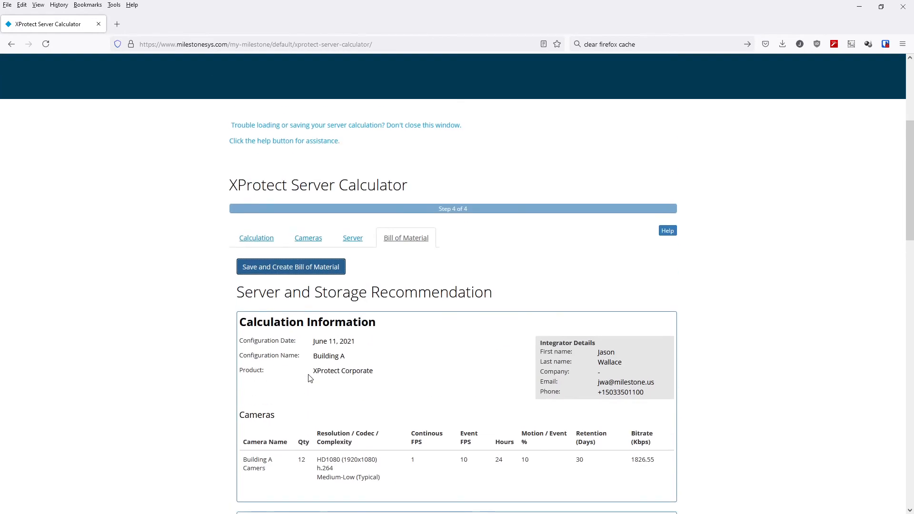
- Return to Building A's server settings and set system archiving to No
click(352, 238)
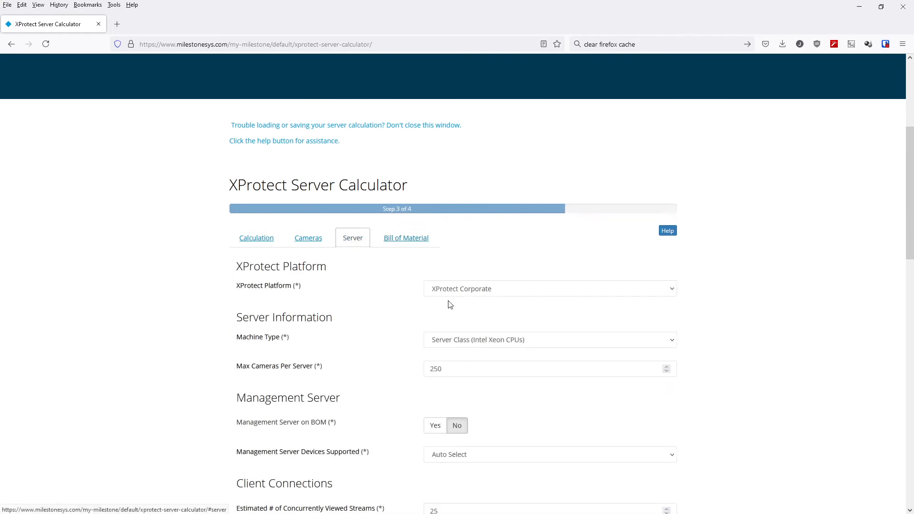
scroll(750, 333, down, 4)
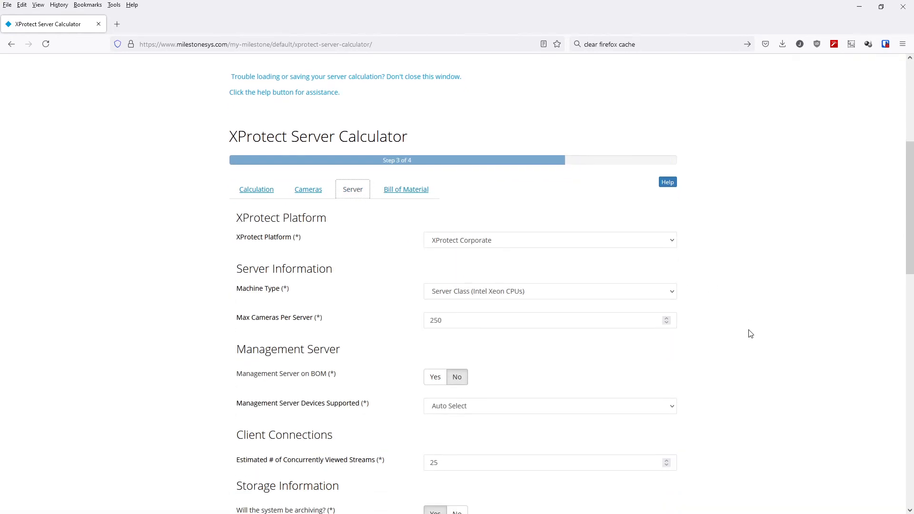
scroll(751, 334, down, 1)
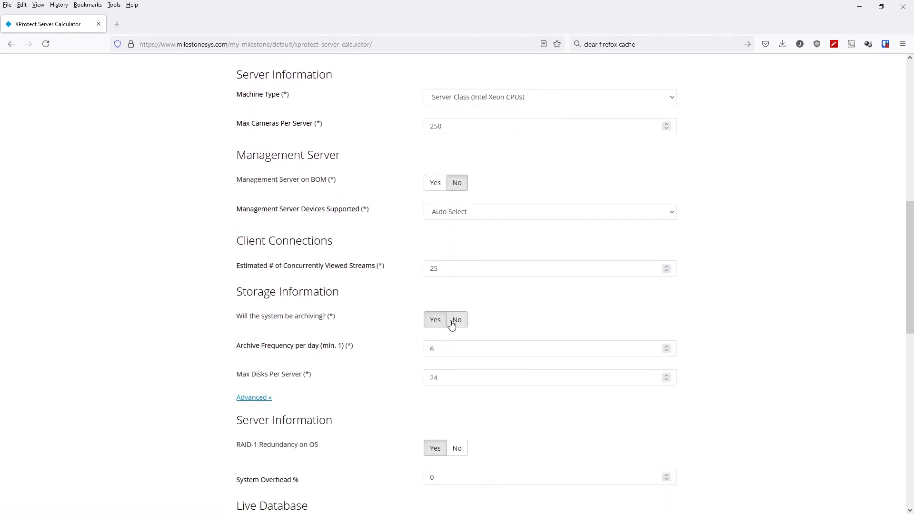
click(457, 323)
scroll(727, 335, down, 4)
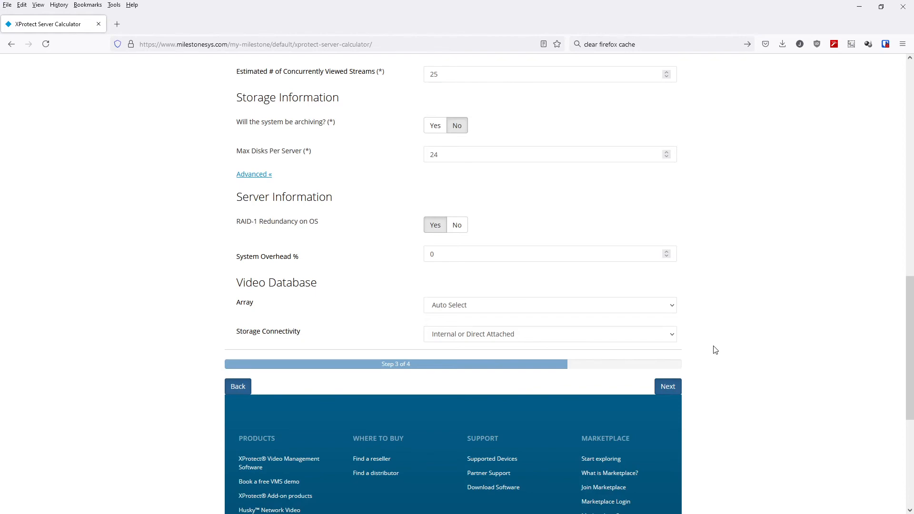
- Save and recreate the bill of material without archiving, and review the recording server's video database configuration and disk notes
click(668, 386)
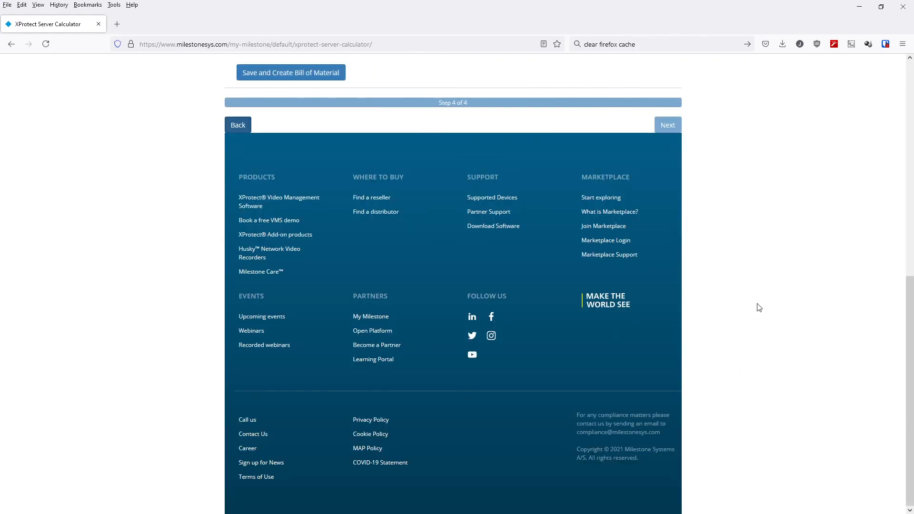
scroll(759, 307, up, 3)
click(309, 219)
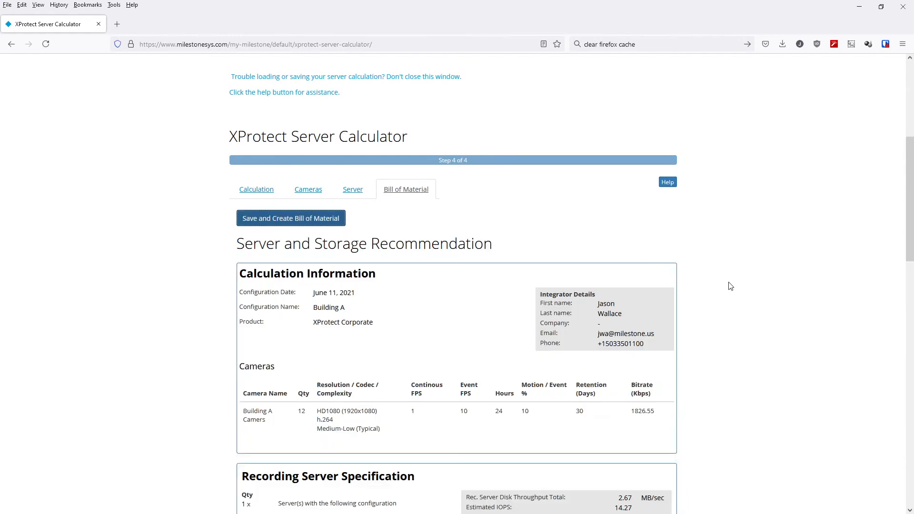
scroll(733, 316, down, 4)
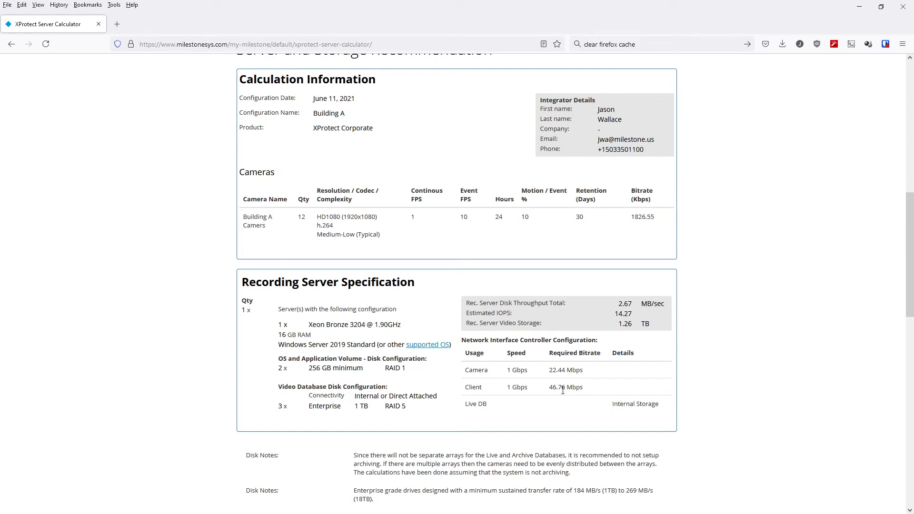
scroll(575, 398, down, 3)
scroll(575, 398, up, 5)
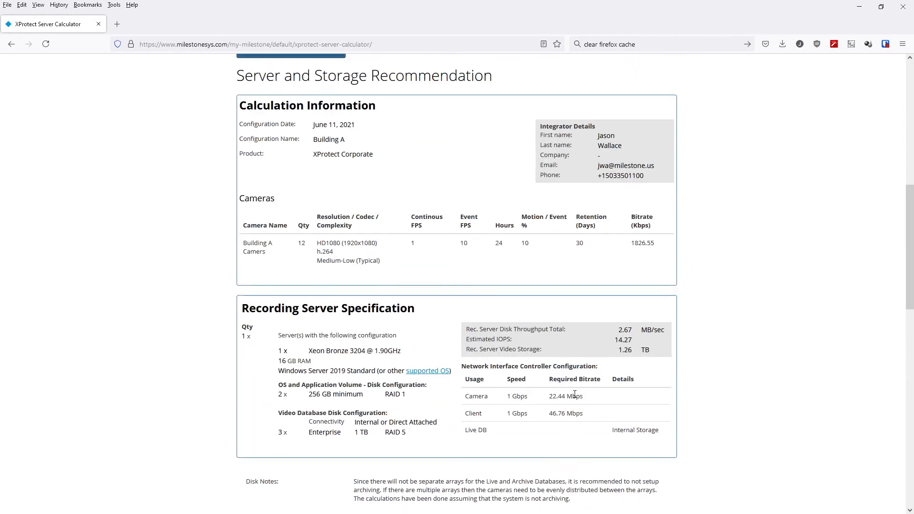
scroll(576, 398, down, 6)
scroll(575, 398, up, 7)
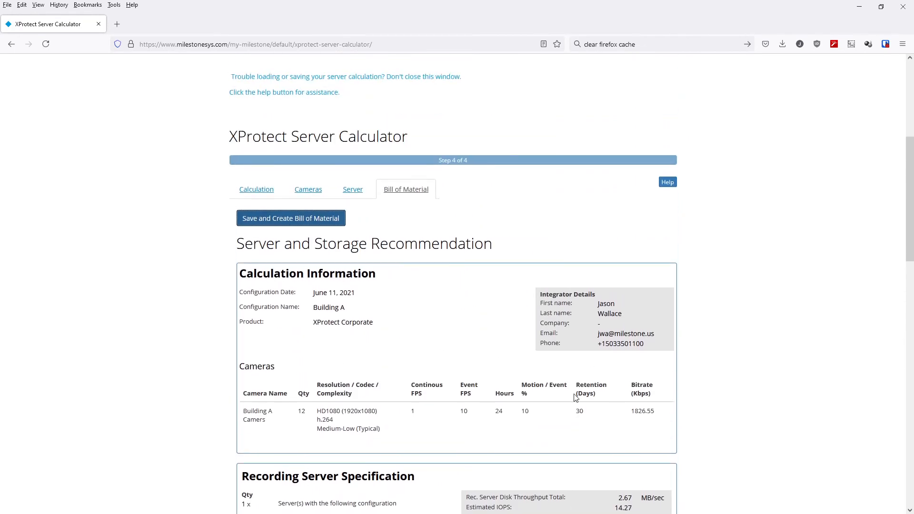
- Close the Building A calculation and copy the Full Server Management Server calculation as "Building B"
click(271, 193)
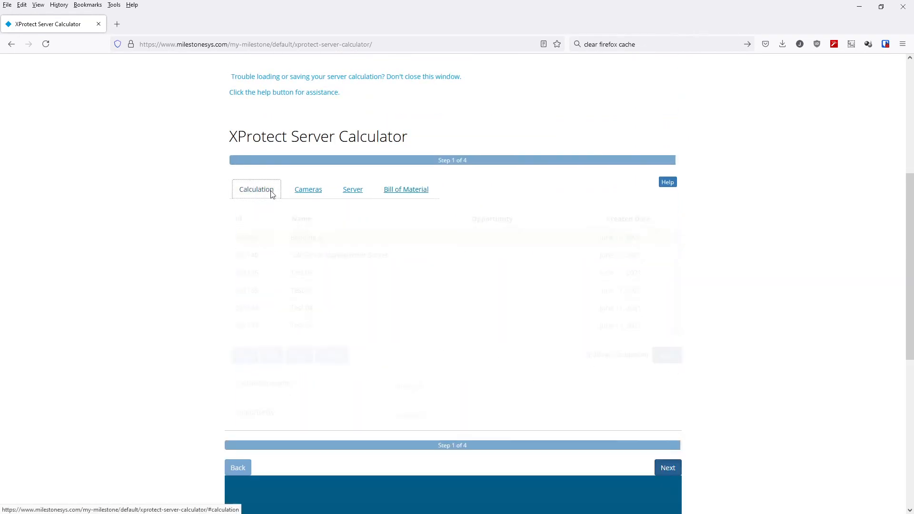
click(666, 355)
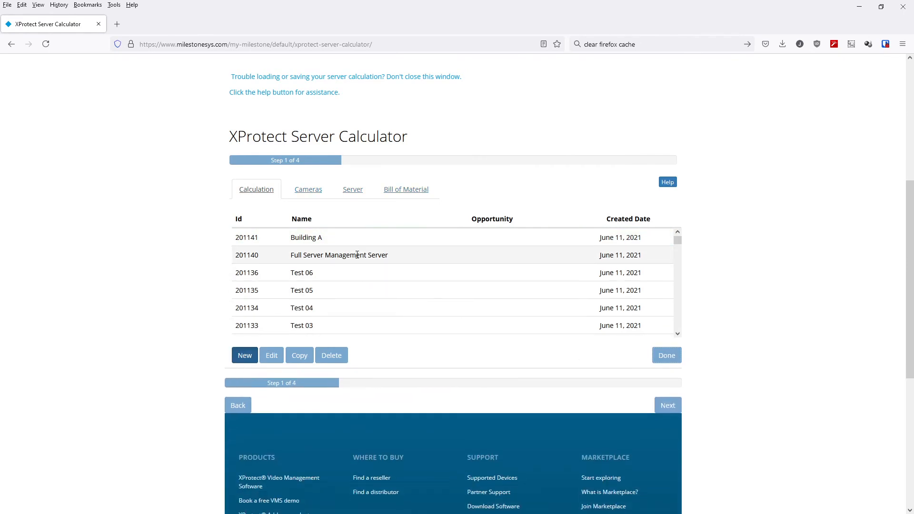
click(311, 256)
click(299, 355)
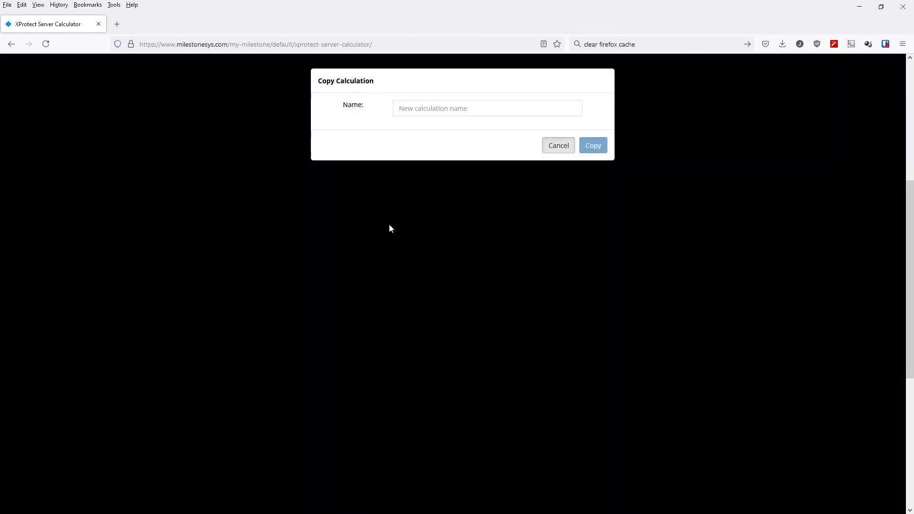
click(419, 106)
text(Building B)
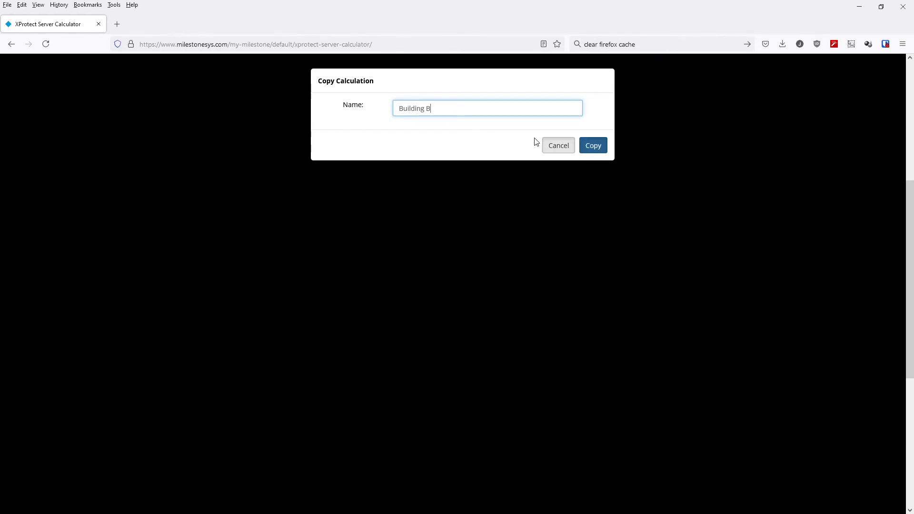
click(592, 145)
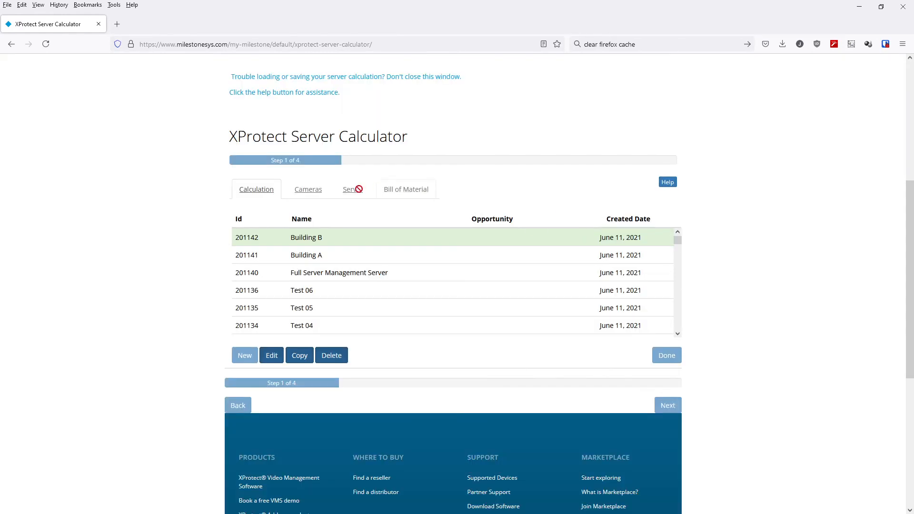
- Edit the Building B calculation and remove Camera 1 and Camera 3 from its camera list
click(272, 355)
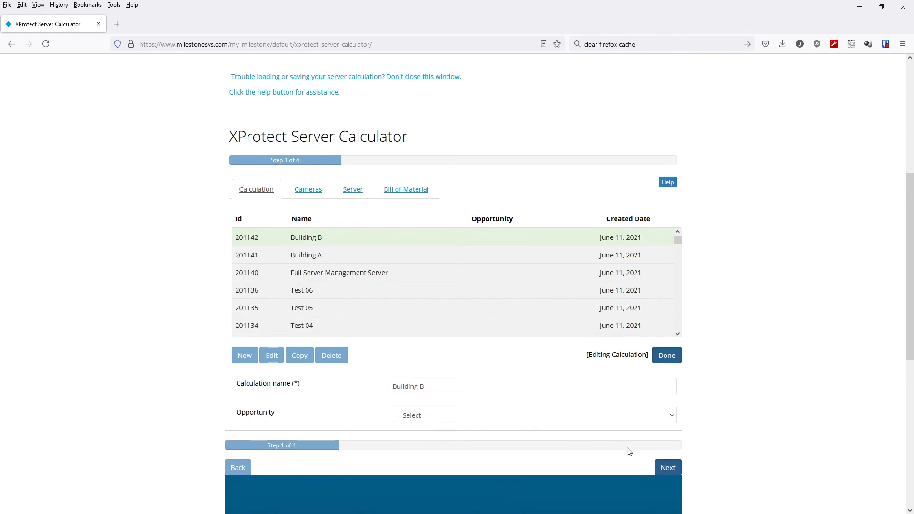
click(487, 387)
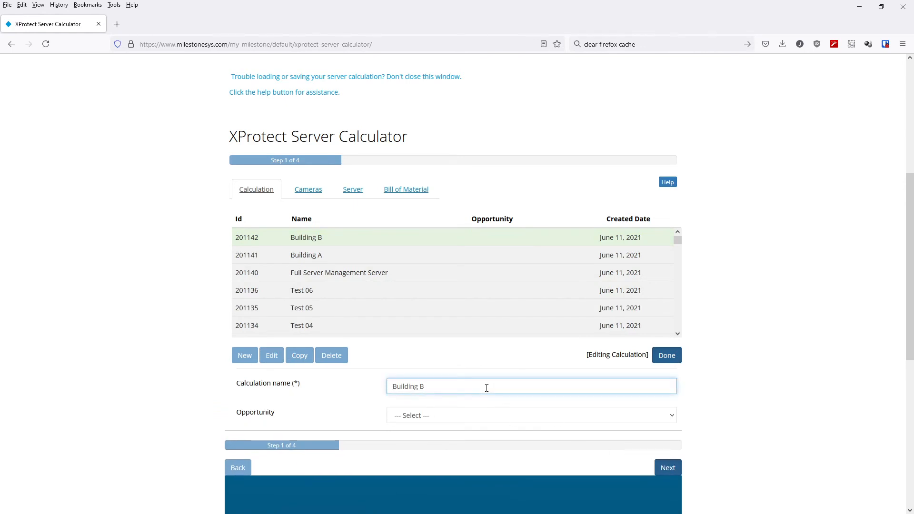
text(Camer)
click(668, 468)
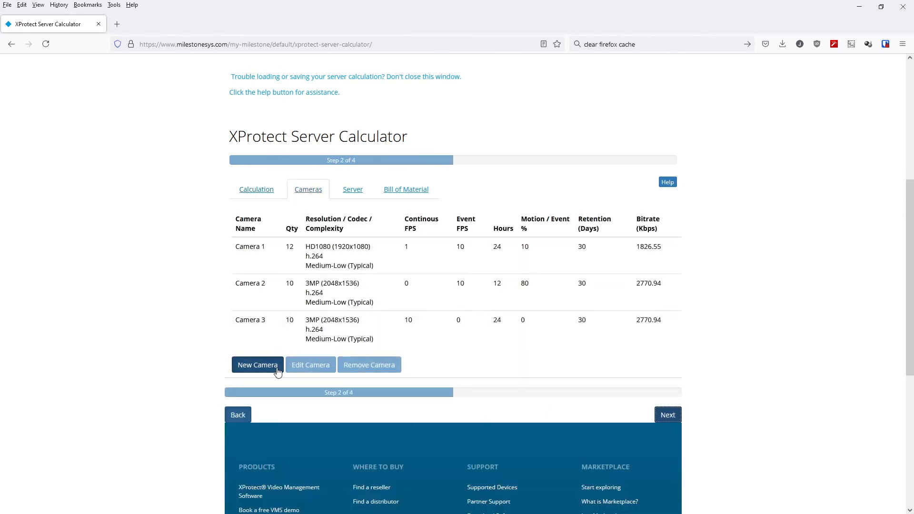
click(256, 248)
click(370, 366)
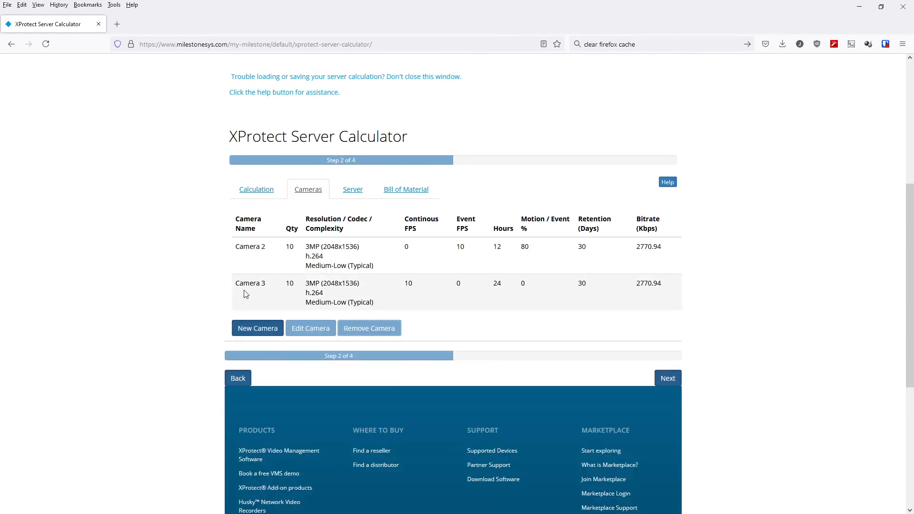
click(279, 294)
click(342, 332)
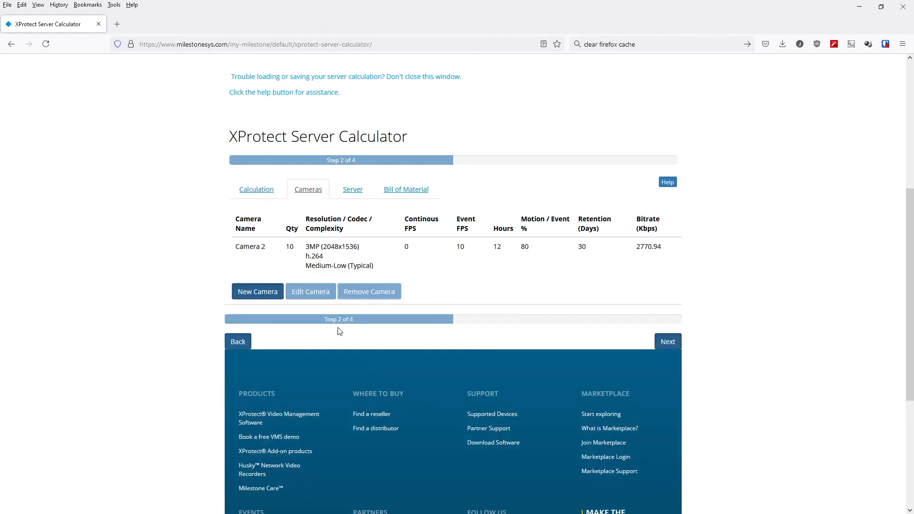
- Rename Camera 2 to "Building B Cameras" and accept its existing camera settings
click(305, 259)
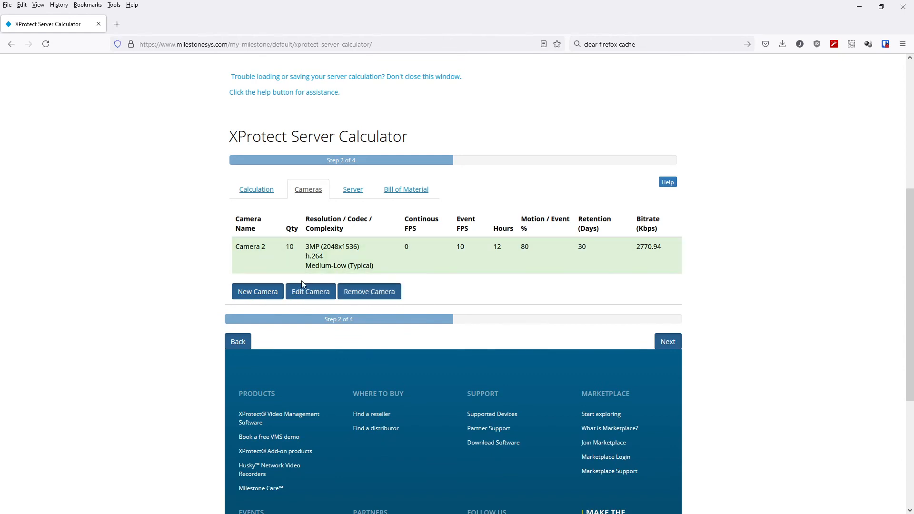
click(311, 291)
click(432, 322)
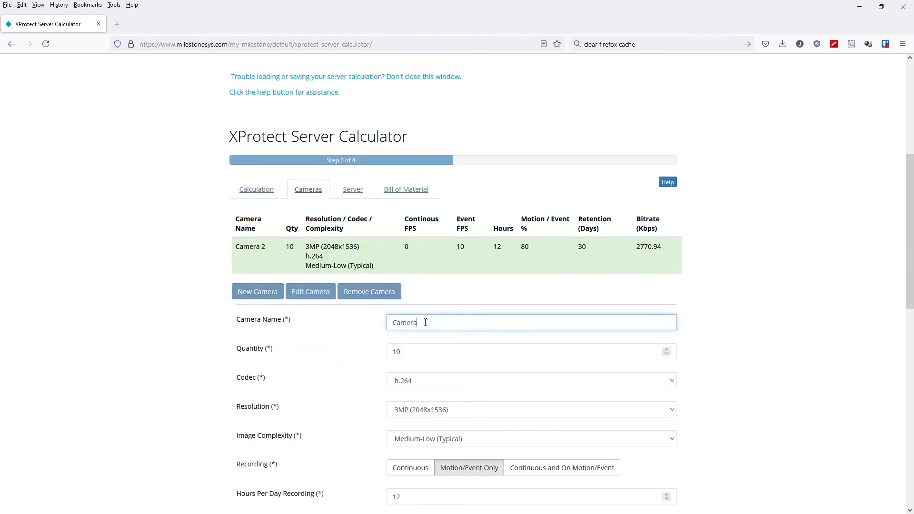
text(s)
text(Building B)
click(722, 357)
scroll(722, 357, down, 5)
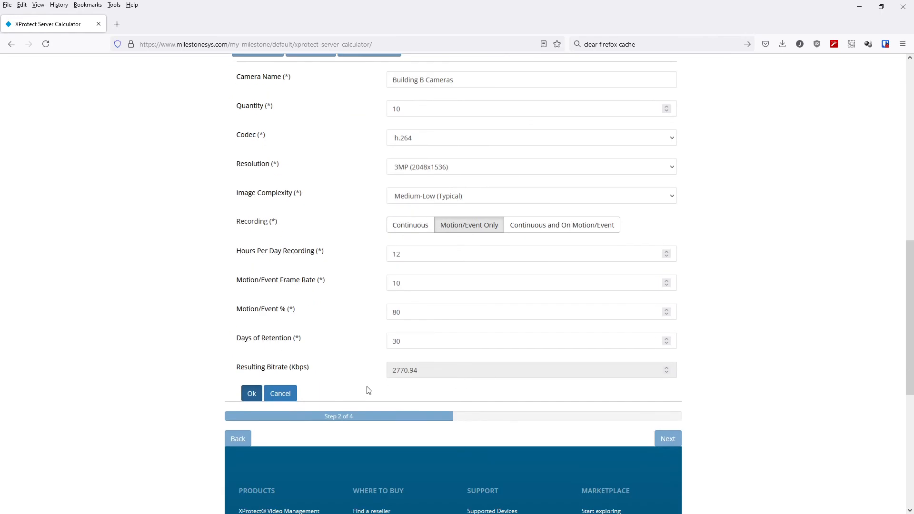
click(258, 392)
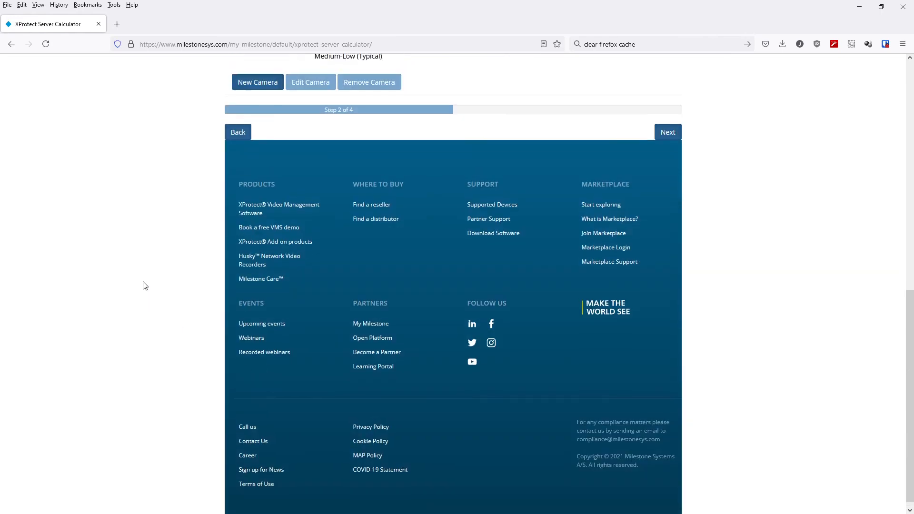
- Set Management Server on BOM to No in Building B's server settings
scroll(145, 285, up, 7)
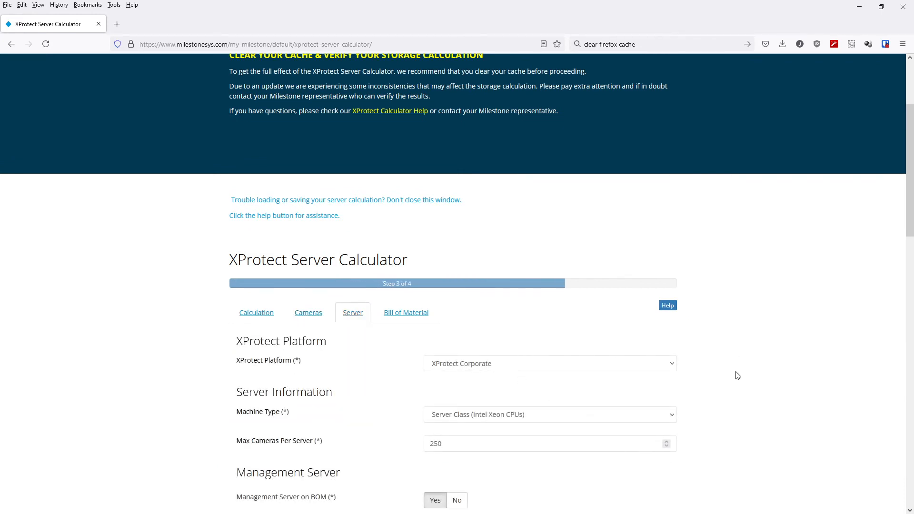
scroll(736, 373, down, 4)
click(457, 308)
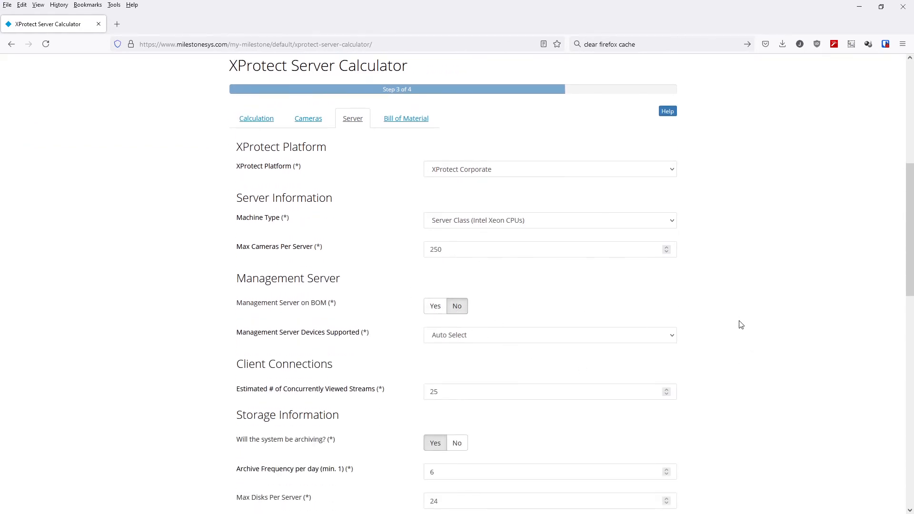
- Save and create the Building B bill of material and review its camera list and Recording Server Specification
scroll(740, 323, down, 8)
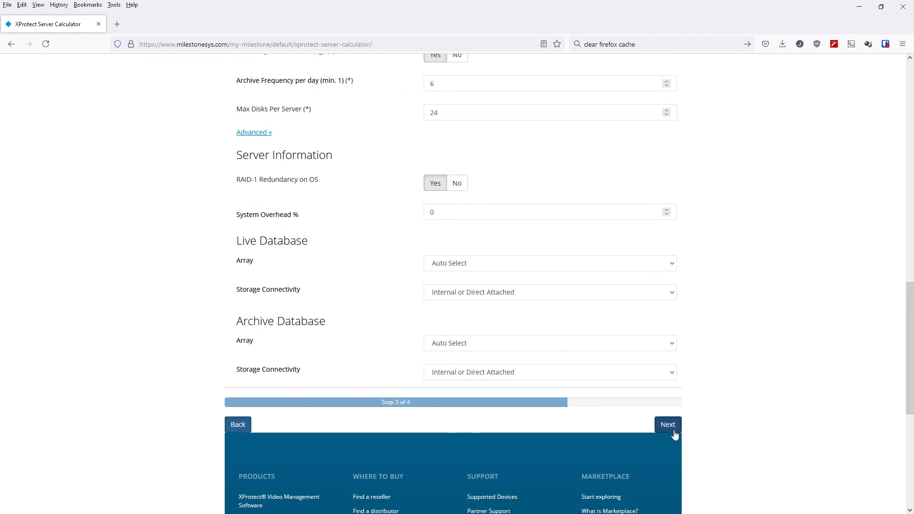
click(675, 434)
scroll(334, 134, up, 1)
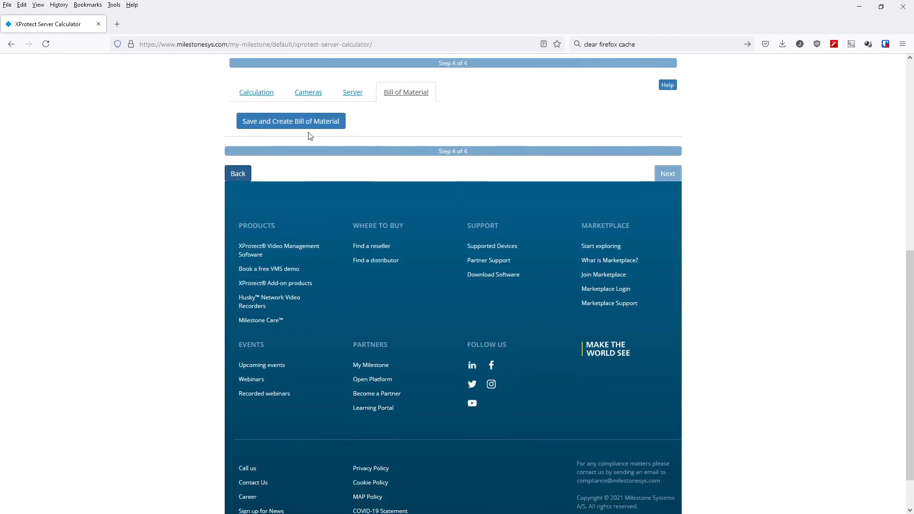
click(307, 125)
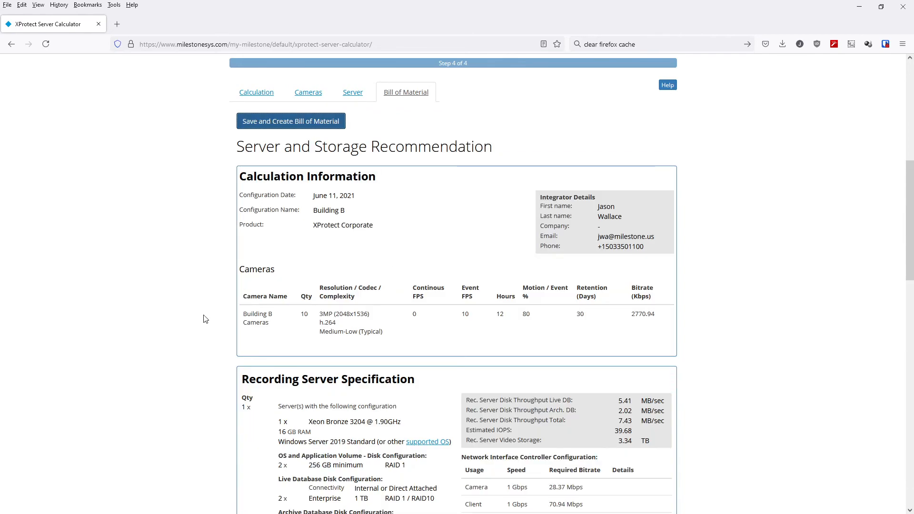
scroll(206, 319, down, 3)
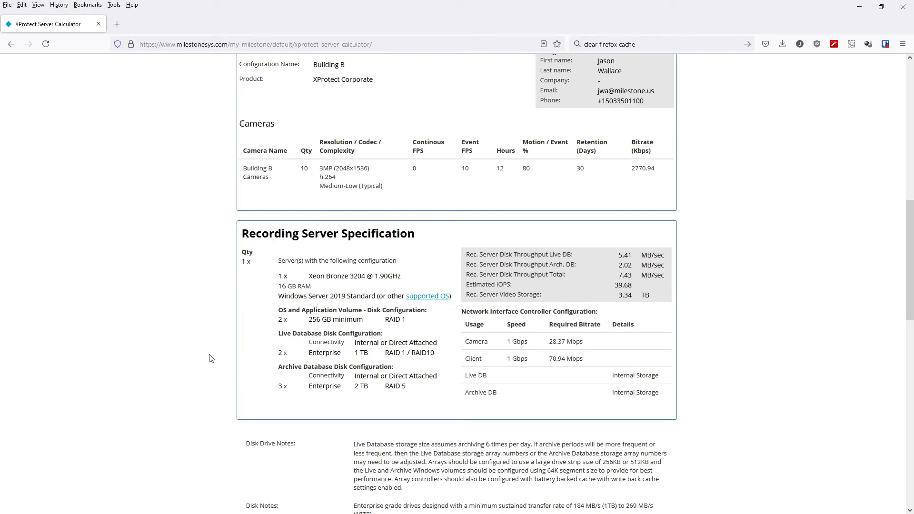
- Finish editing Building B and go through the saved Full Server Management Server, Building A and Building B calculations
scroll(211, 359, up, 7)
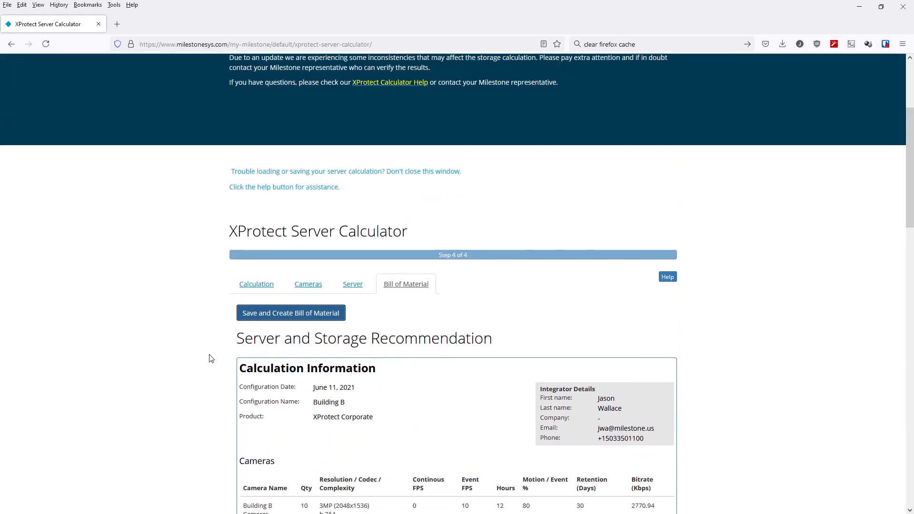
click(257, 287)
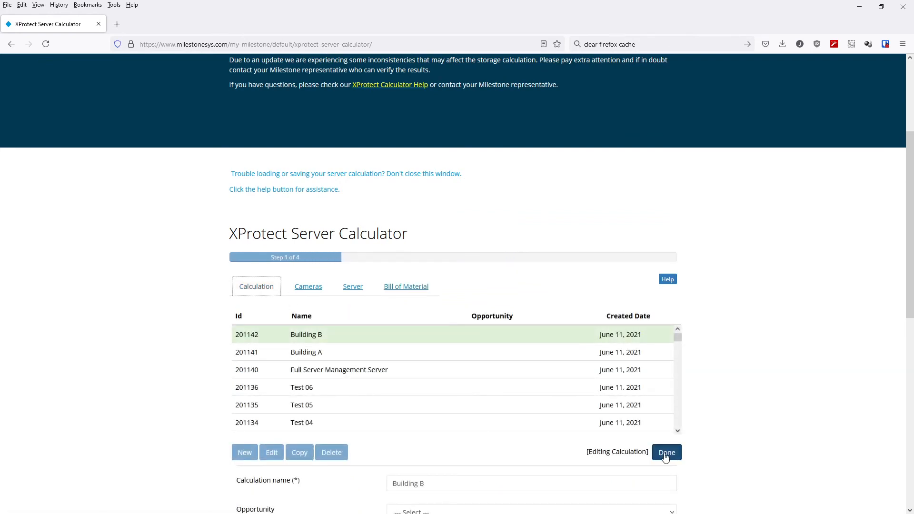
click(666, 453)
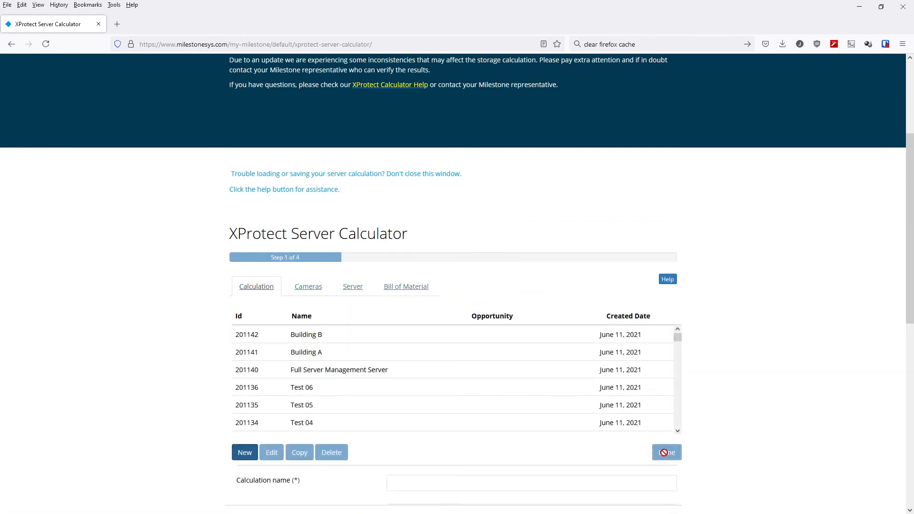
click(336, 367)
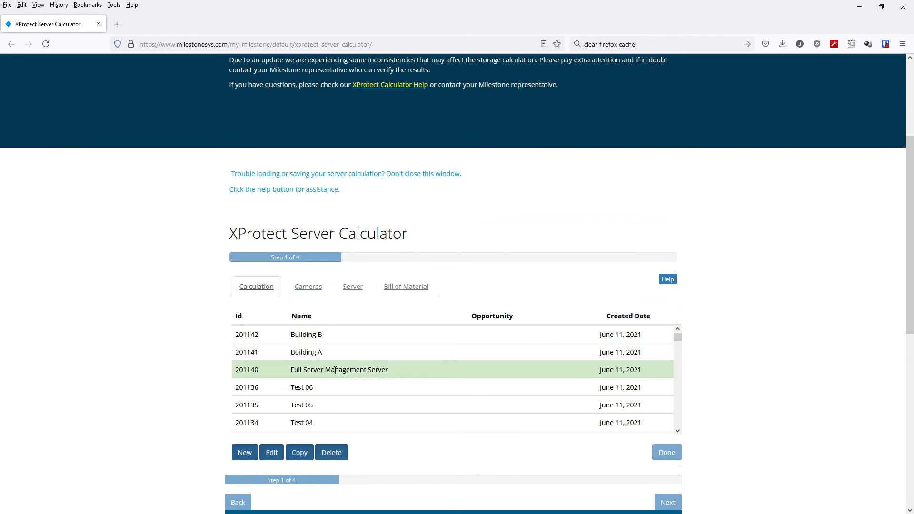
click(323, 357)
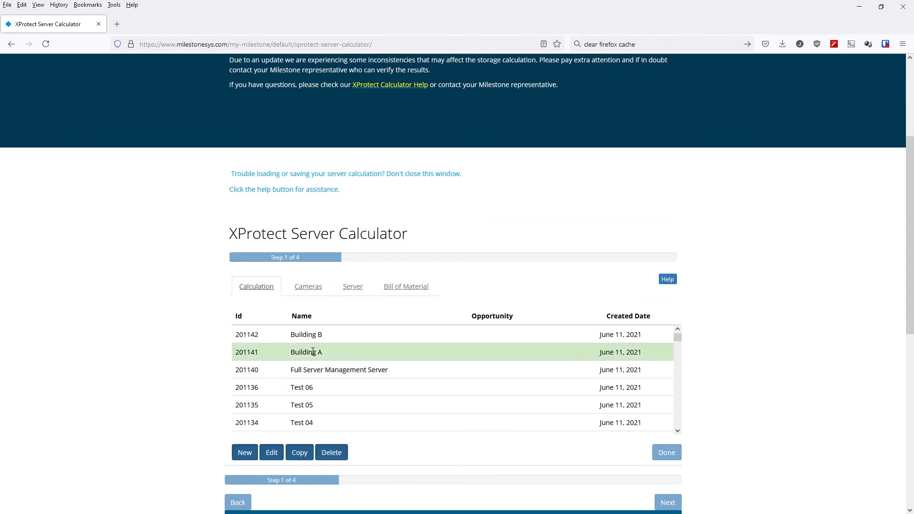
click(313, 333)
click(310, 351)
click(312, 337)
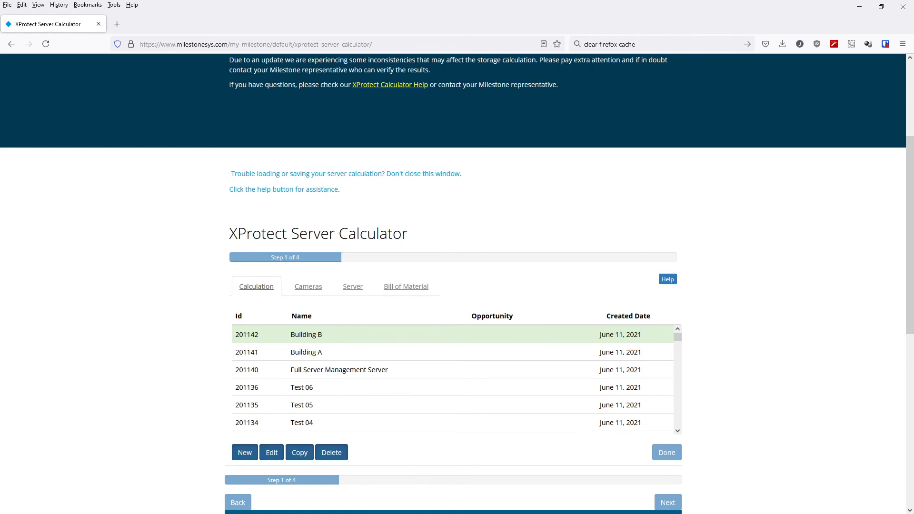
click(426, 371)
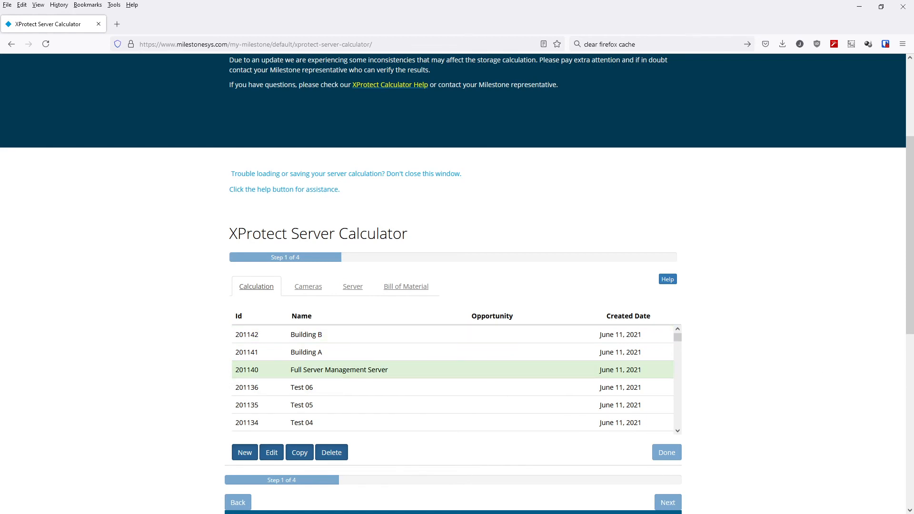
- Reopen Building B, recreate its bill of material, and examine the processor model in the Recording Server Specification
click(350, 336)
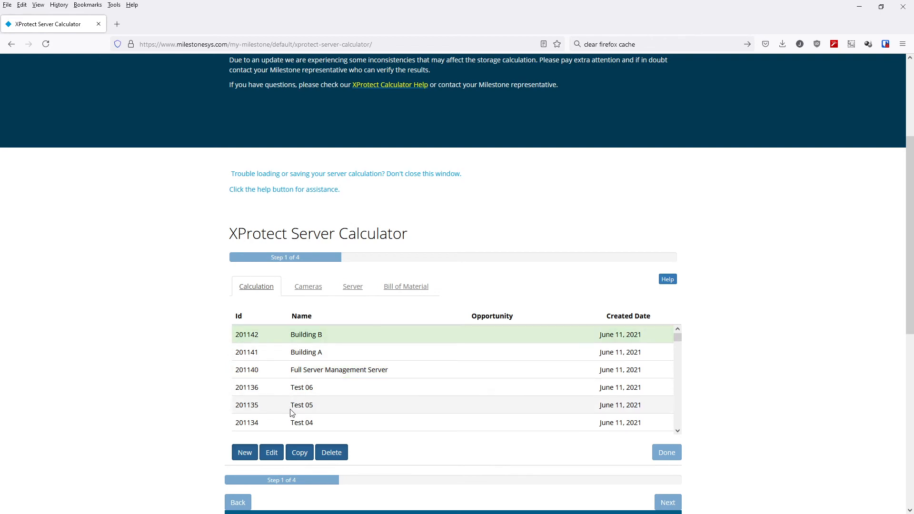
click(270, 452)
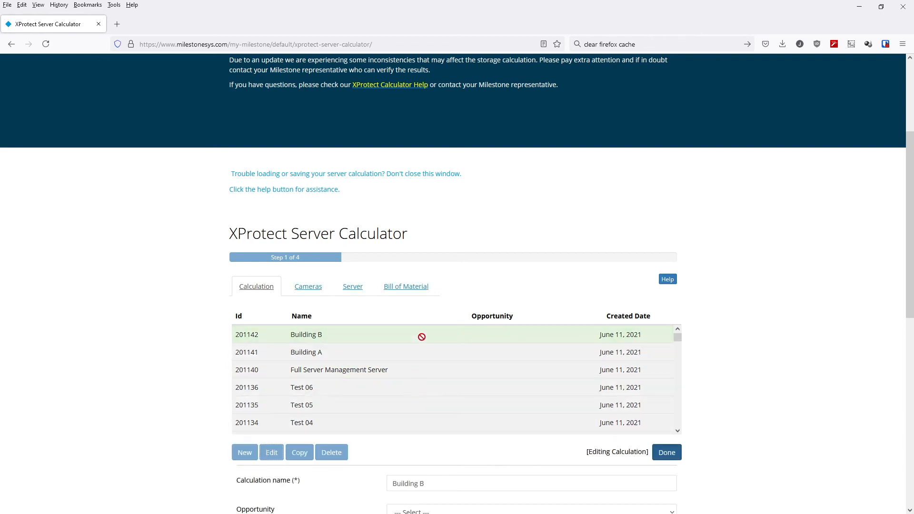
click(415, 292)
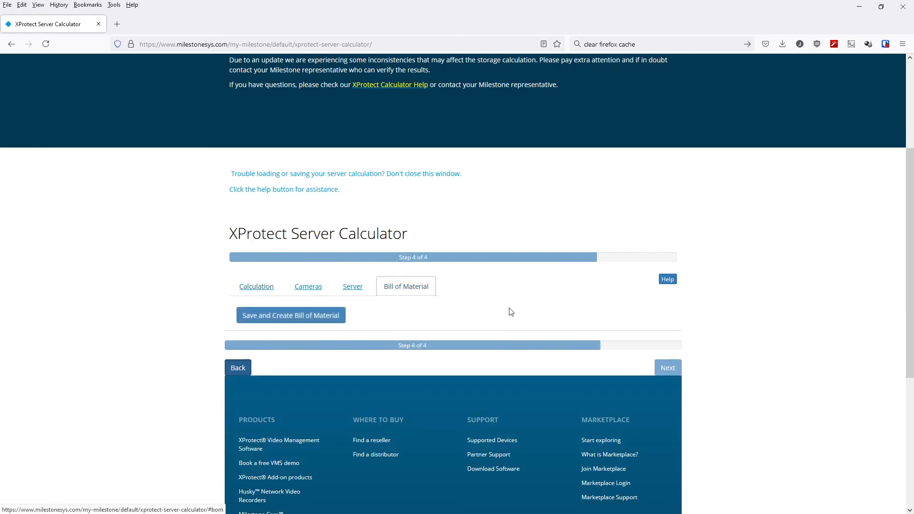
click(319, 318)
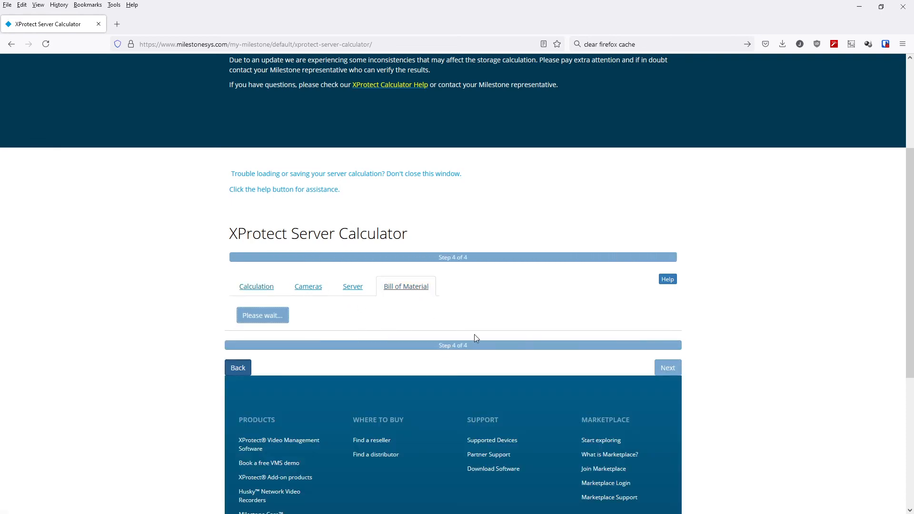
scroll(474, 337, down, 8)
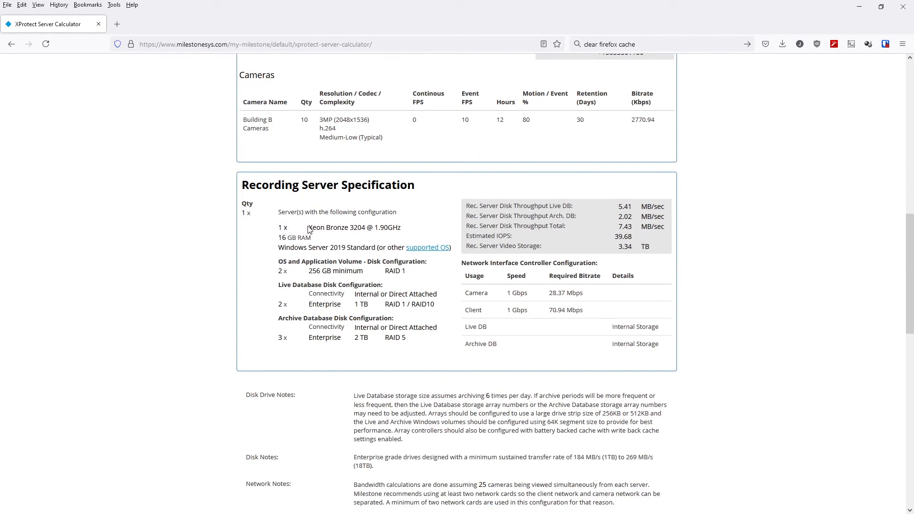
drag(364, 228, 308, 229)
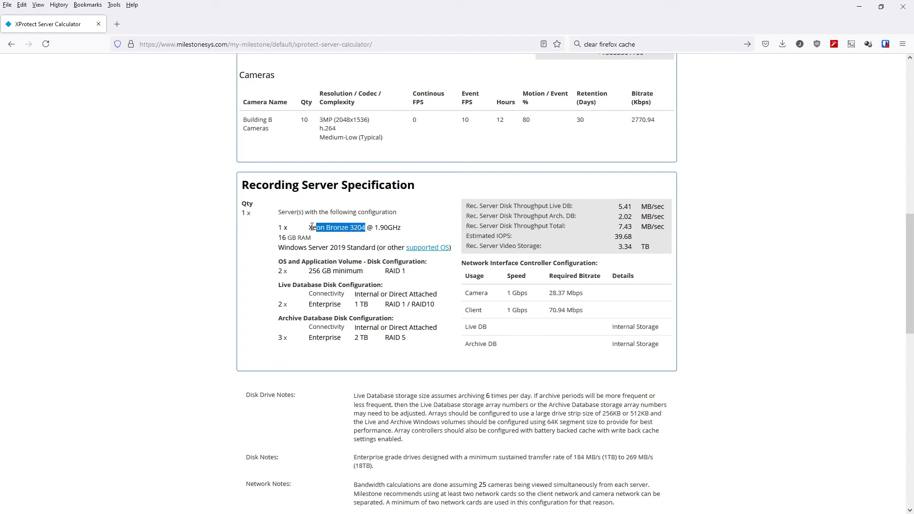
click(394, 228)
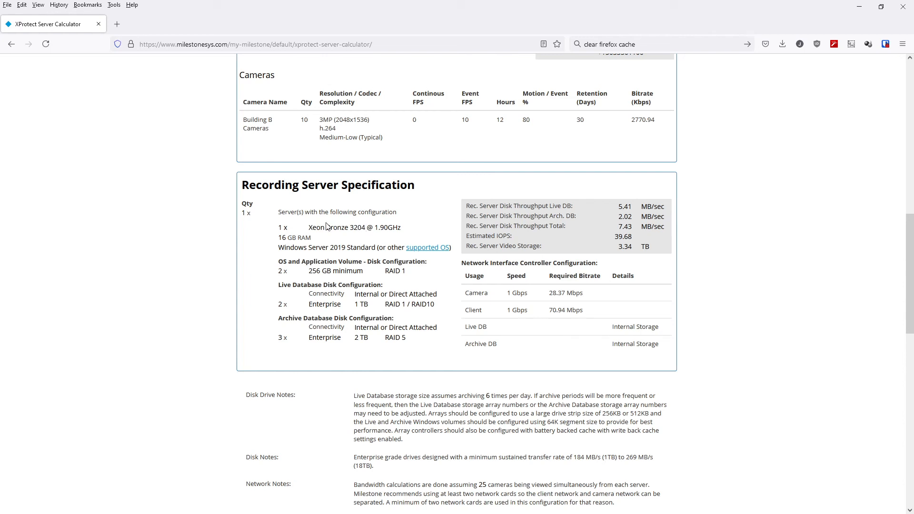
- Open the cpubenchmark.net site in a new browser tab
click(119, 28)
click(191, 44)
text(cp)
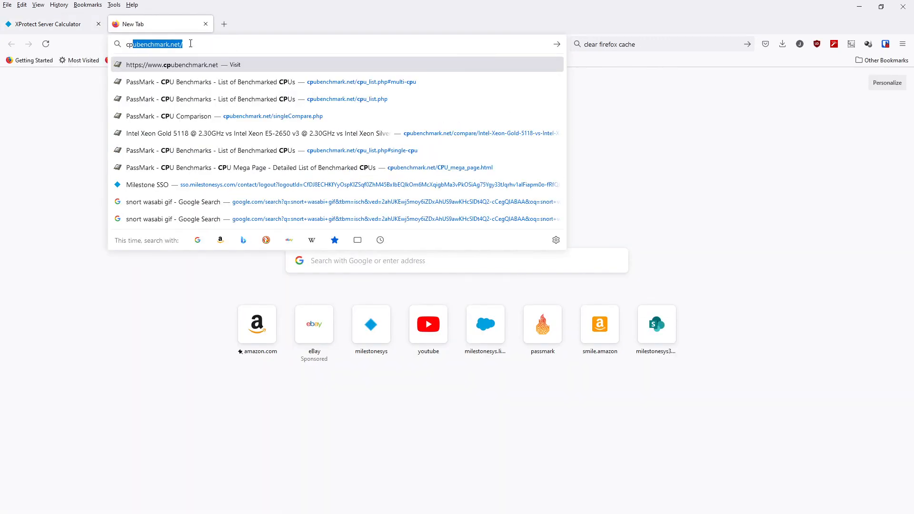
key(Return)
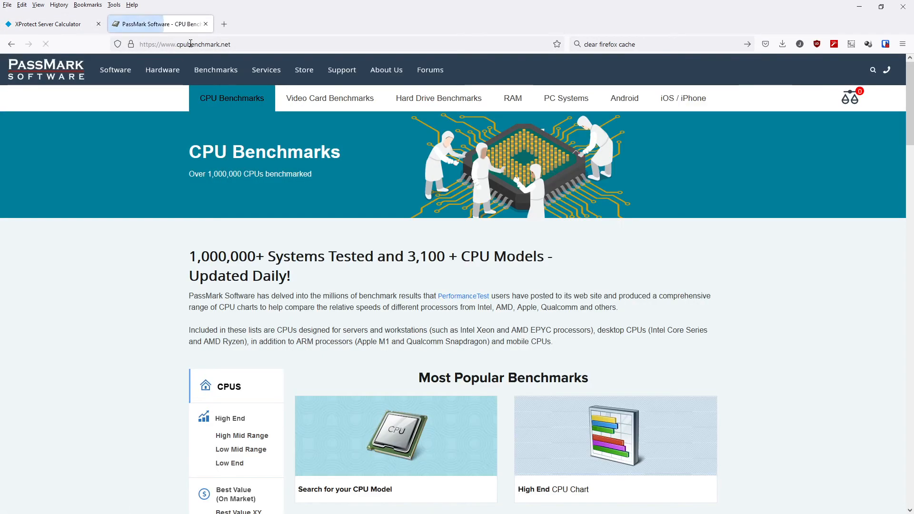
mouse_move(216, 69)
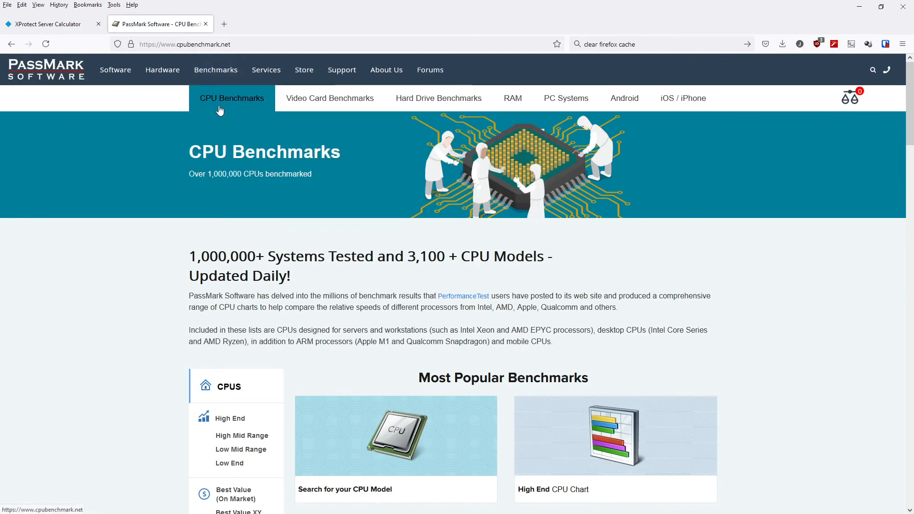
- Open the CPU model search page and look through the list of single CPU systems
scroll(143, 238, down, 5)
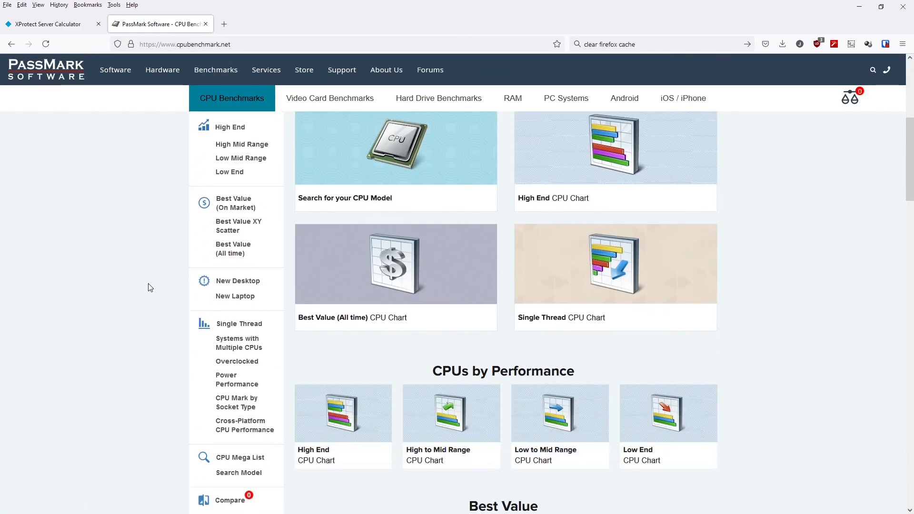
scroll(149, 287, down, 2)
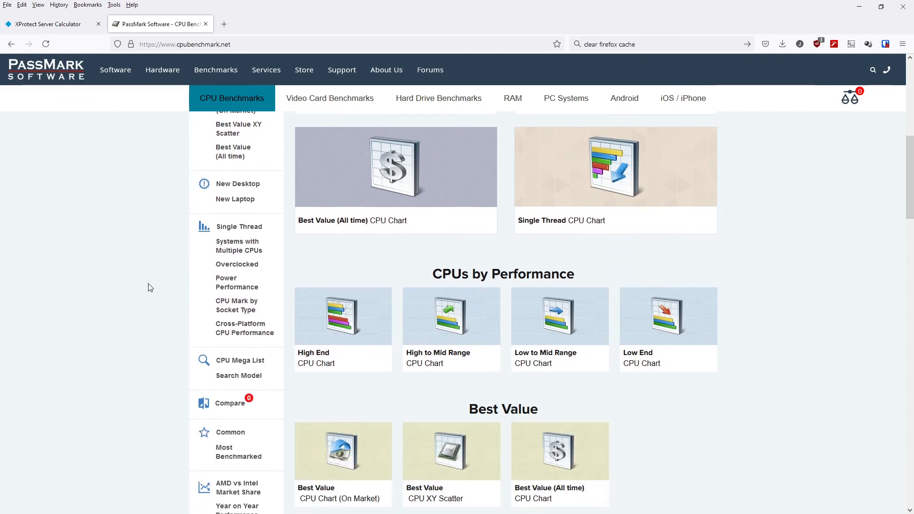
click(236, 377)
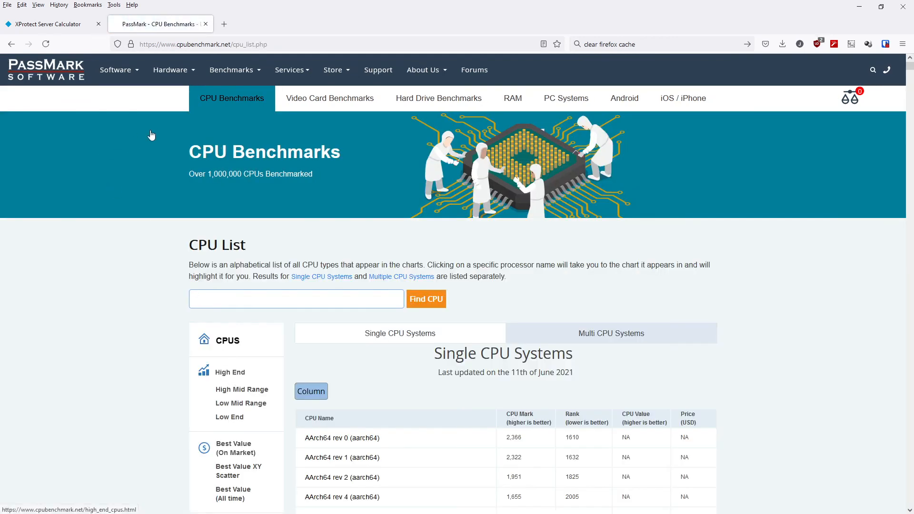
scroll(345, 376, down, 5)
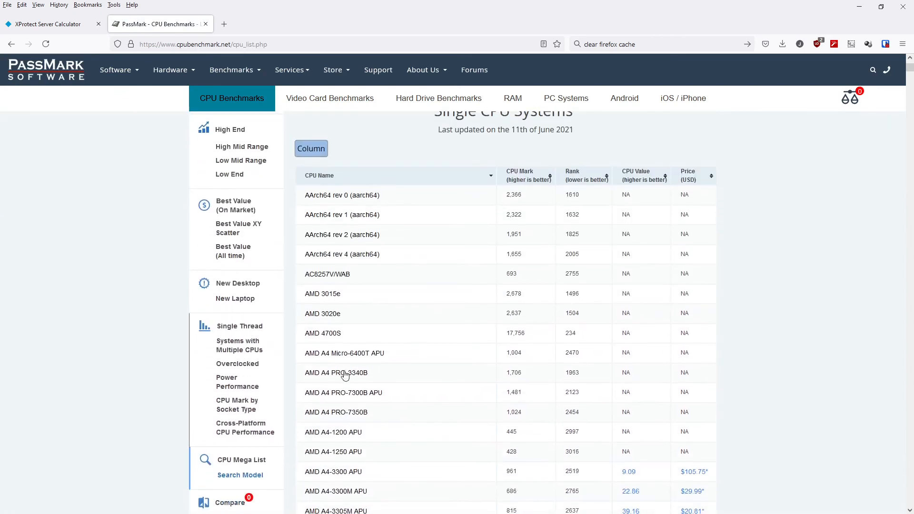
scroll(102, 315, down, 2)
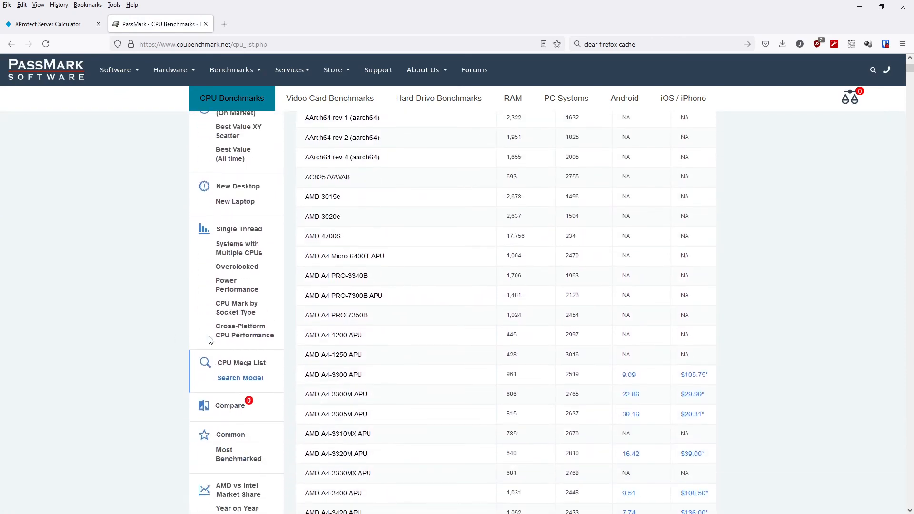
- Open the CPU comparison page and add the recommended Intel Xeon Bronze 3204 @ 1.90GHz to the compare list
click(231, 408)
scroll(184, 358, down, 2)
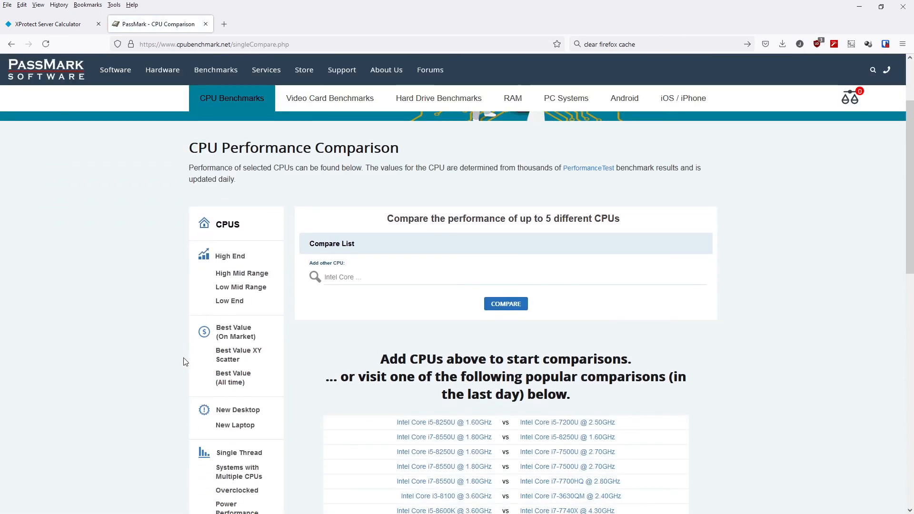
click(59, 24)
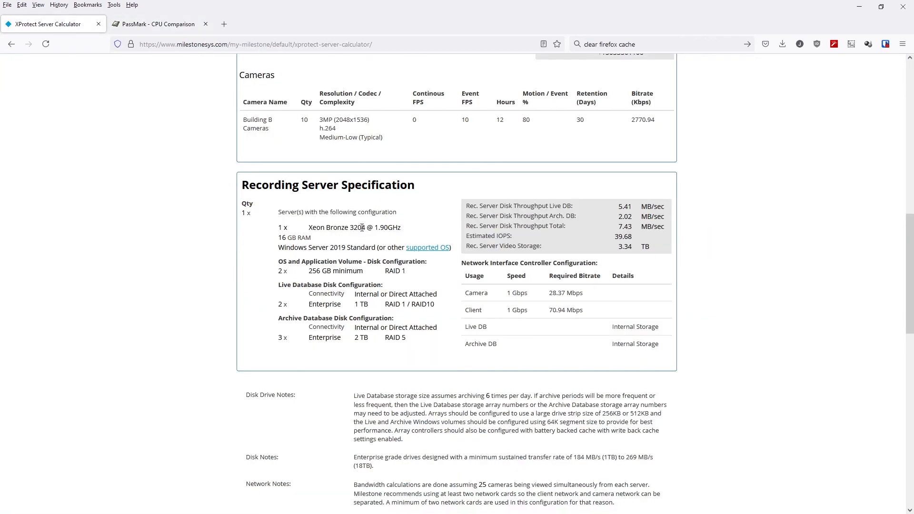
click(164, 29)
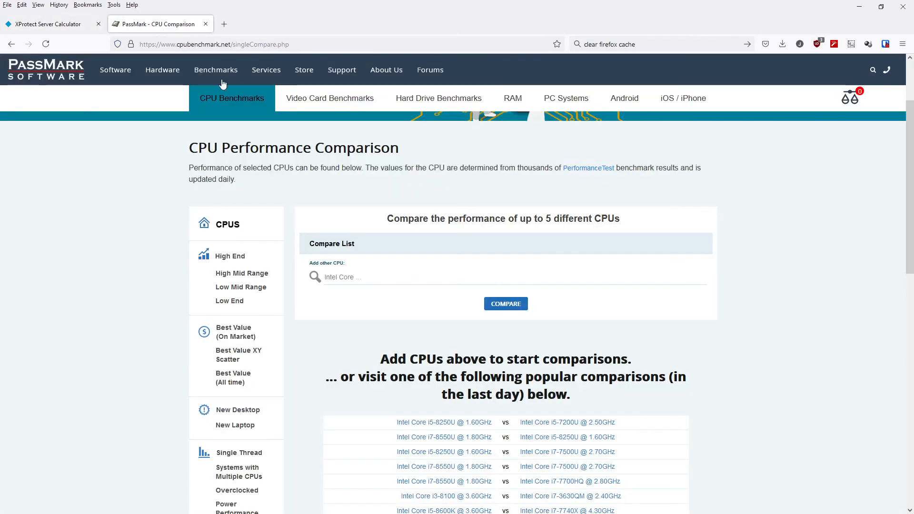
click(350, 276)
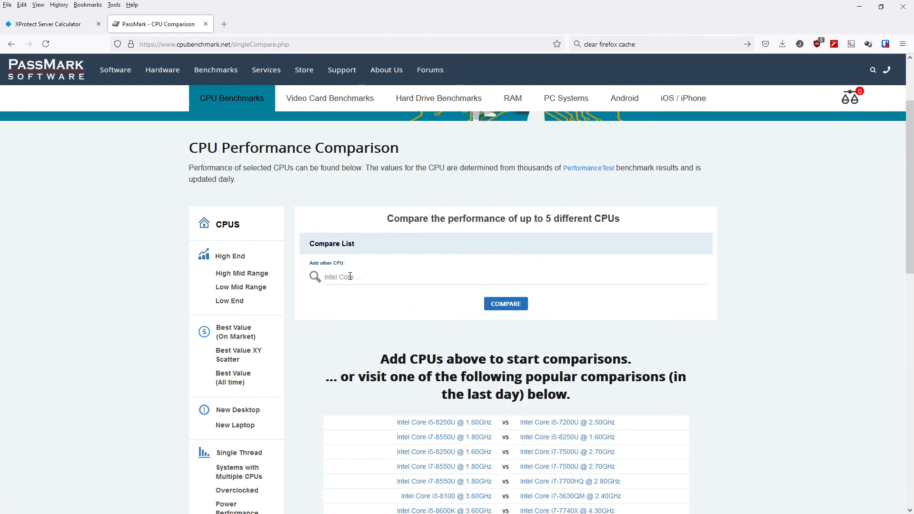
text(3204)
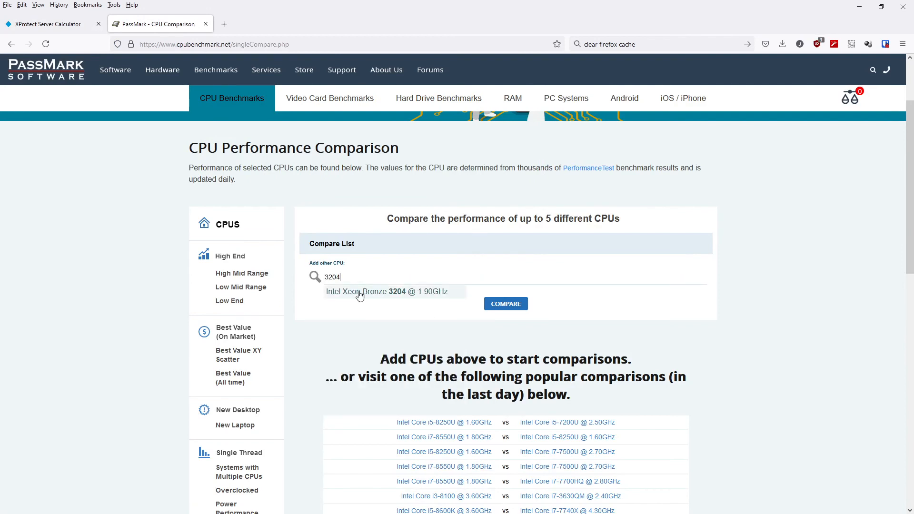
click(359, 293)
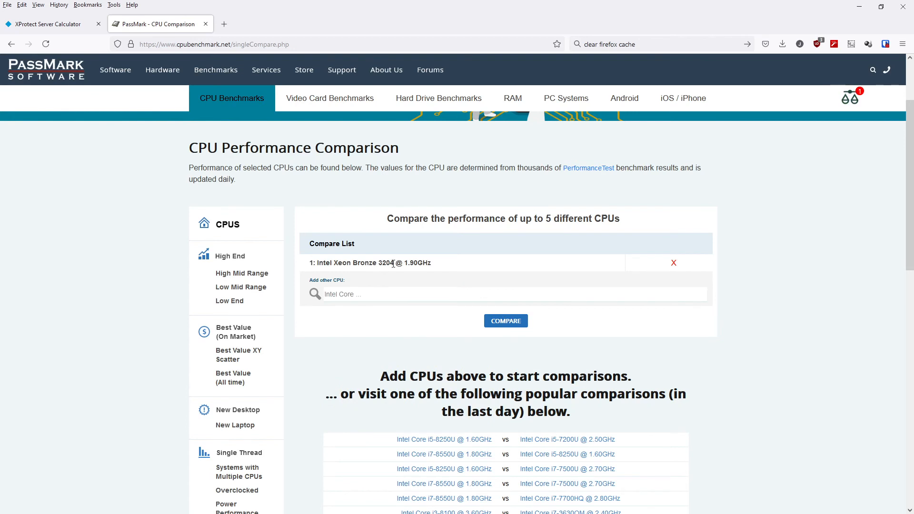
- Add the Intel Xeon Bronze 3106 @ 1.70GHz and Intel Xeon Silver 4216 @ 2.10GHz to the compare list
click(381, 292)
text(Bron)
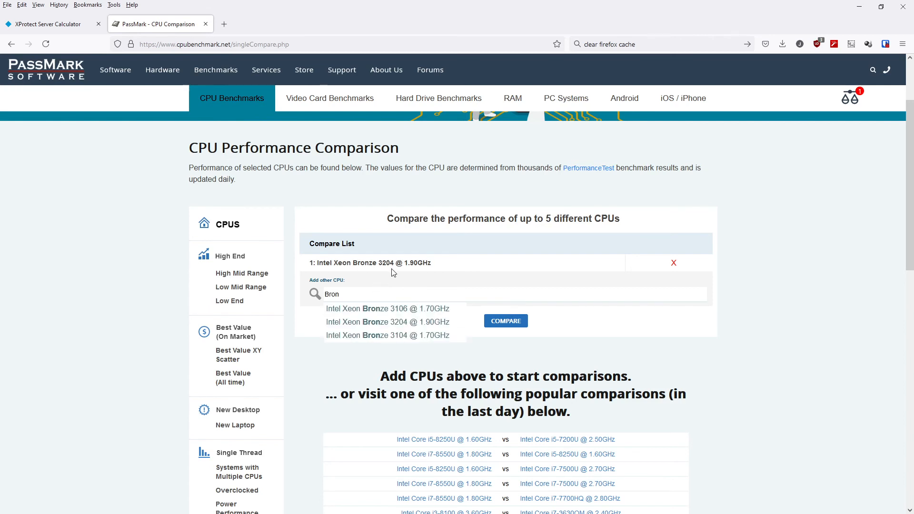
click(385, 309)
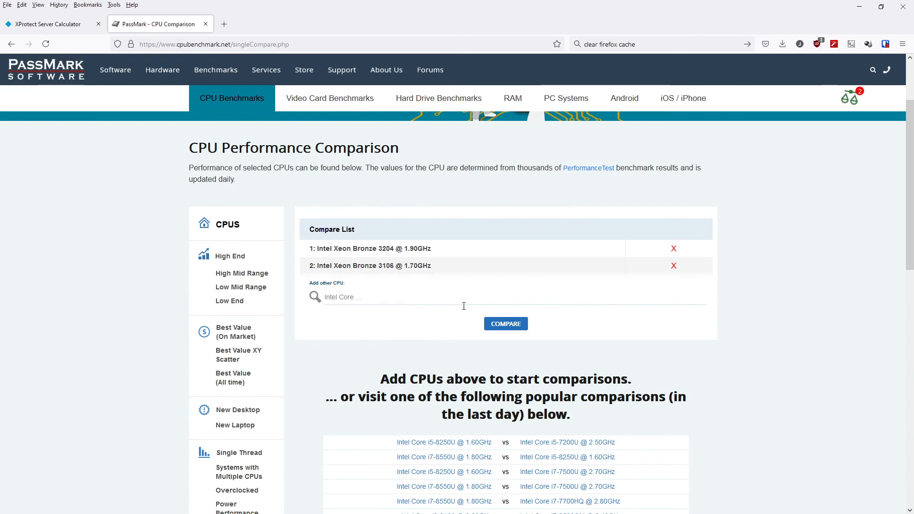
click(362, 299)
text(silv)
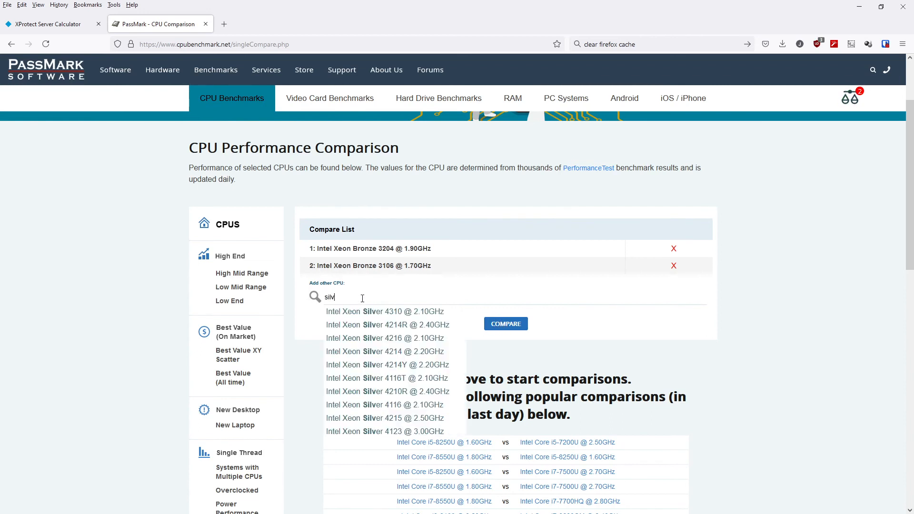
click(378, 338)
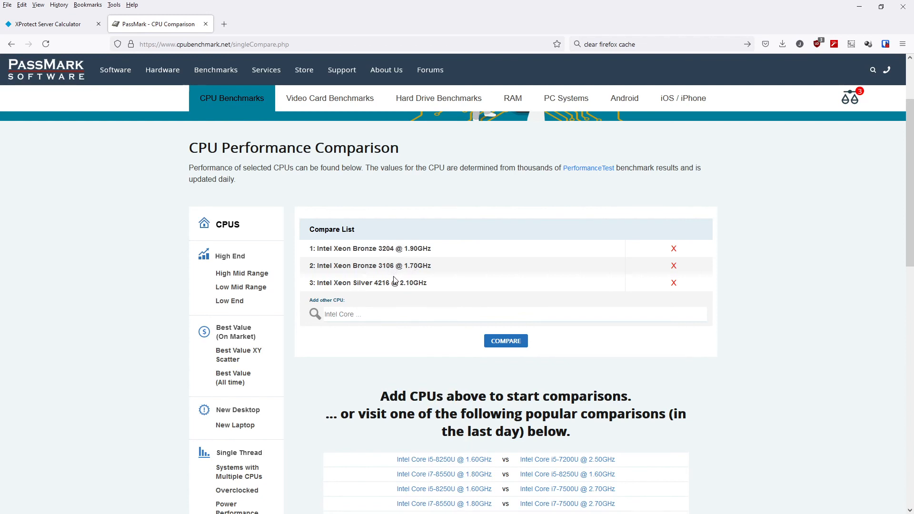
- Run the comparison of the three Xeon processors and examine their specifications and CPU Mark scores
click(497, 343)
scroll(420, 336, down, 5)
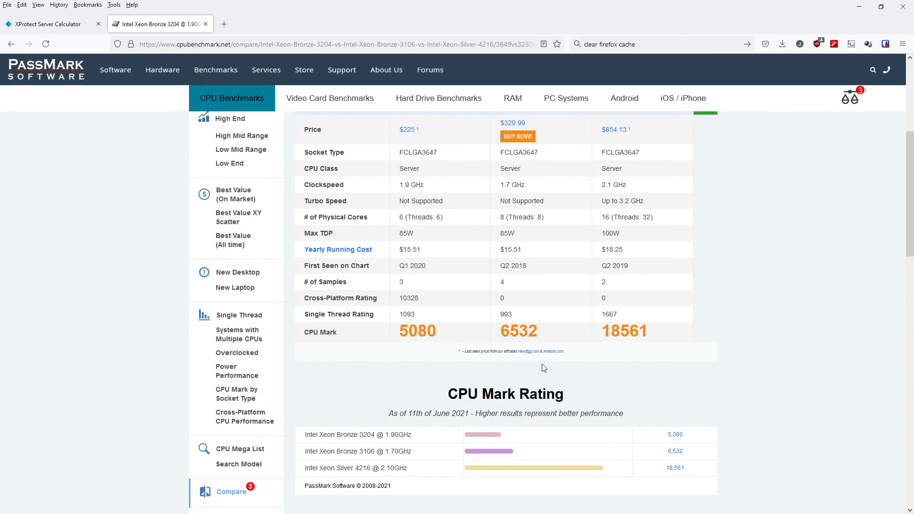
scroll(486, 377, up, 1)
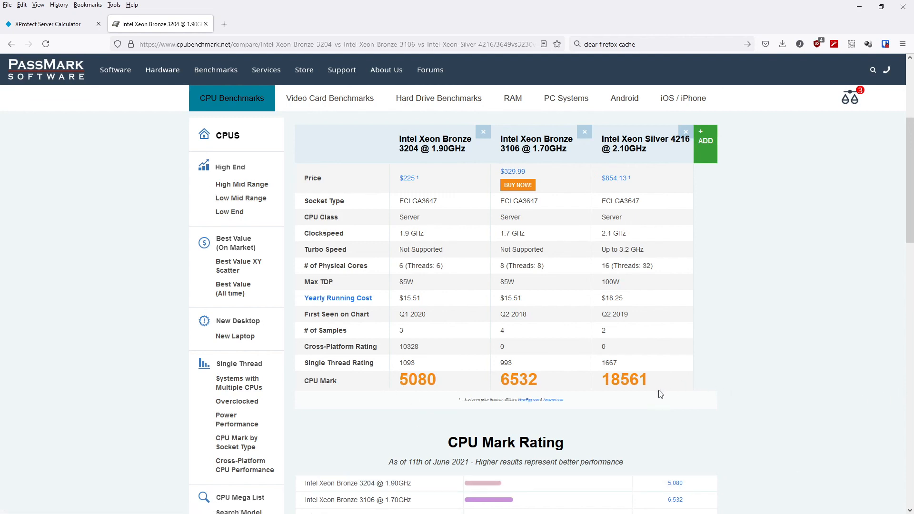
drag(606, 379, 670, 390)
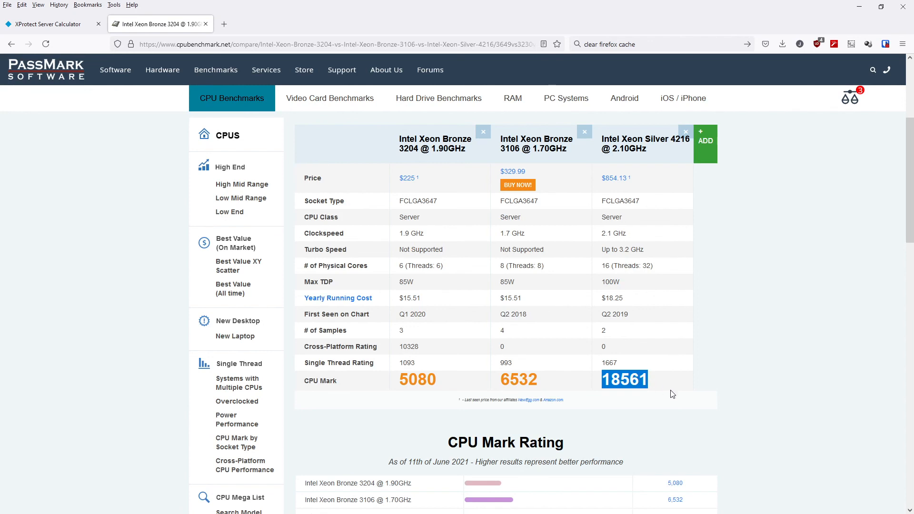
click(710, 383)
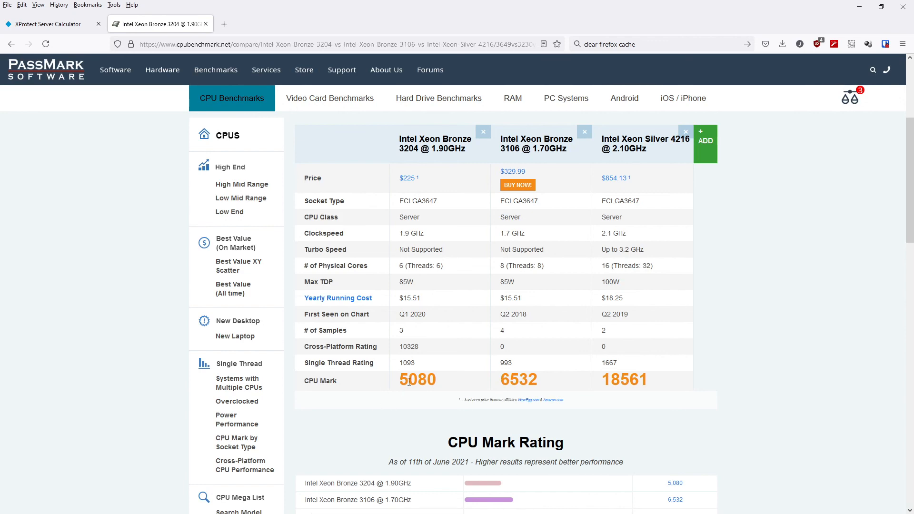
- Return to the XProtect Server Calculator and review the estimated IOPS and calculation information in Building B's bill of material
click(60, 25)
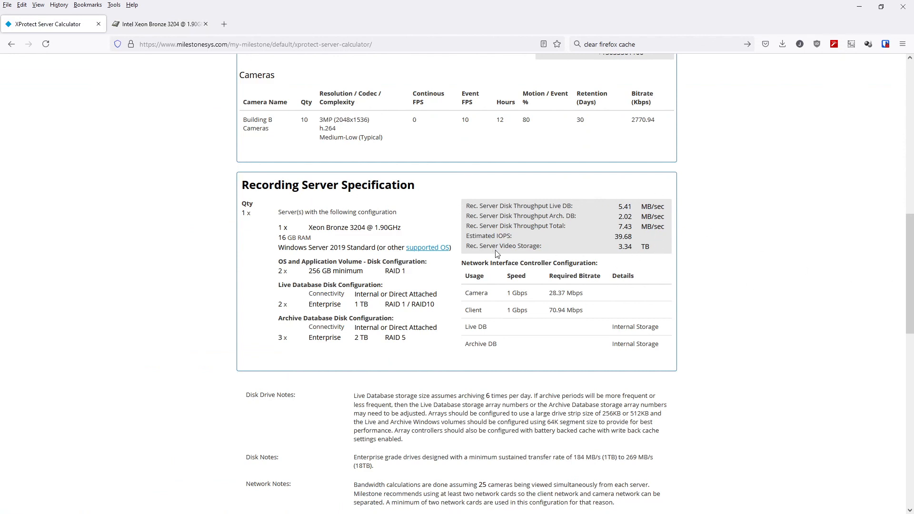
drag(619, 239, 638, 244)
click(624, 230)
scroll(780, 321, up, 8)
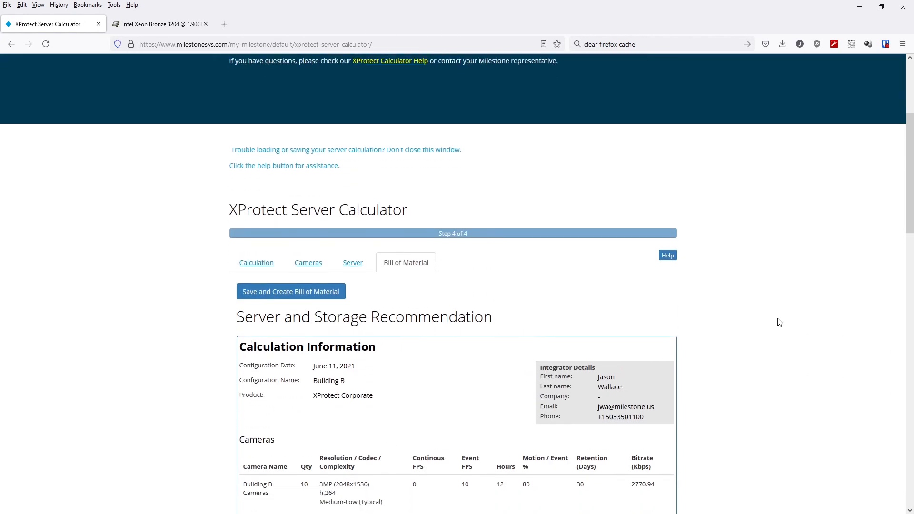
scroll(779, 322, down, 2)
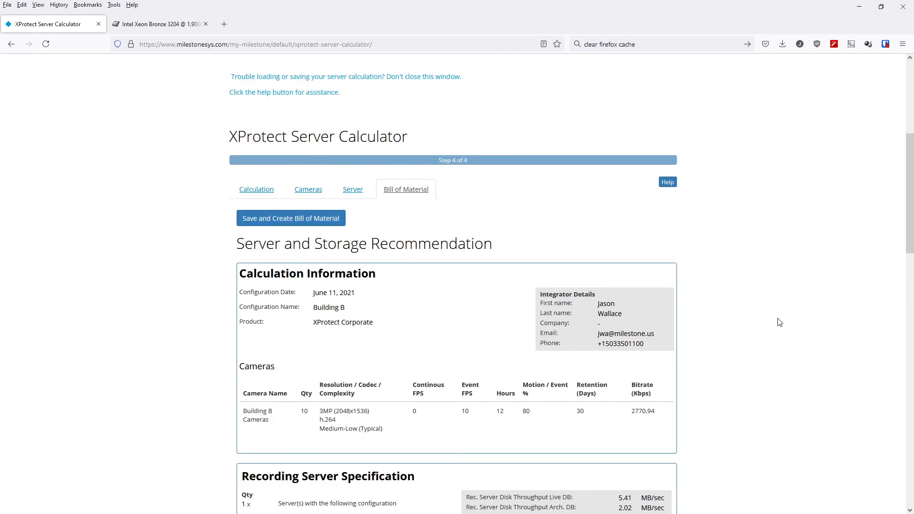
- Check the XProtect Calculator help, and finish editing Building B from the list of calculations
click(667, 183)
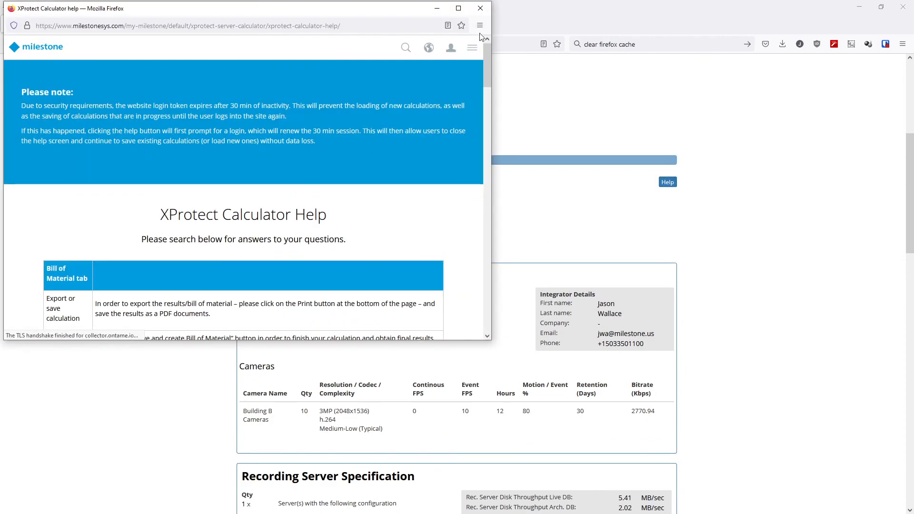
click(480, 14)
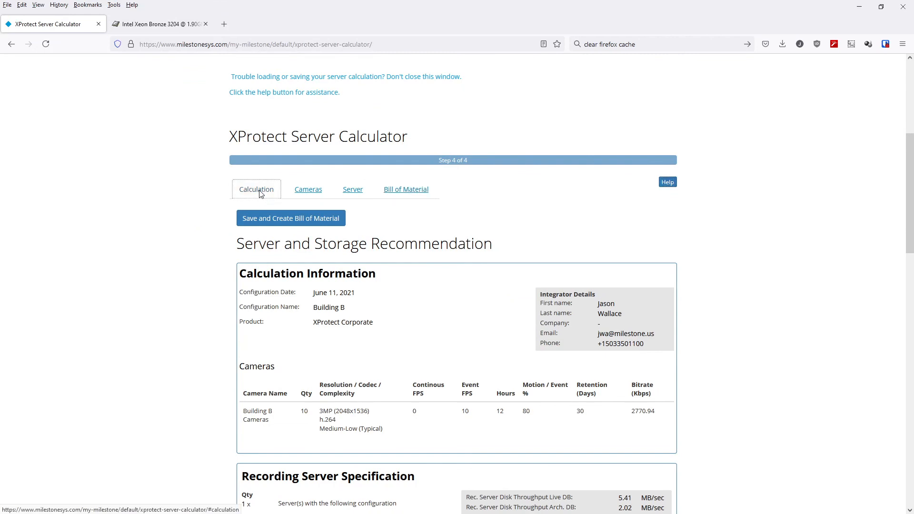
click(256, 190)
click(667, 356)
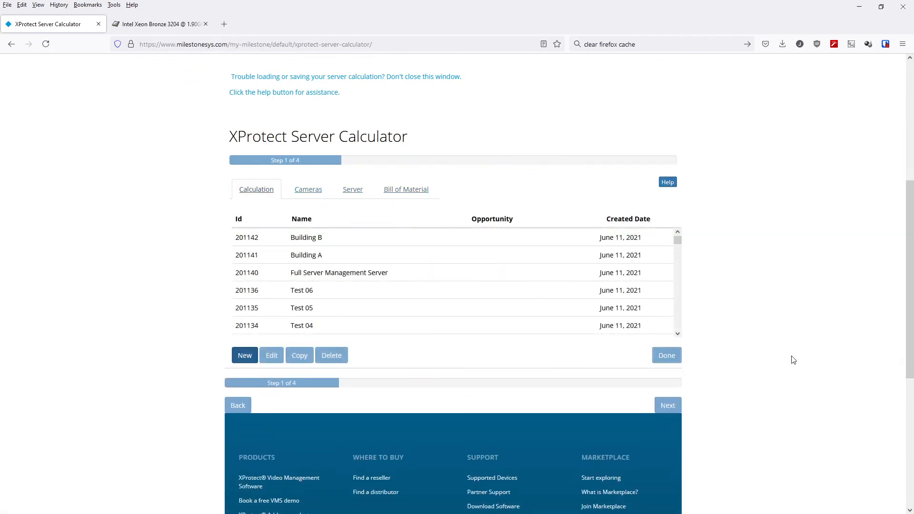